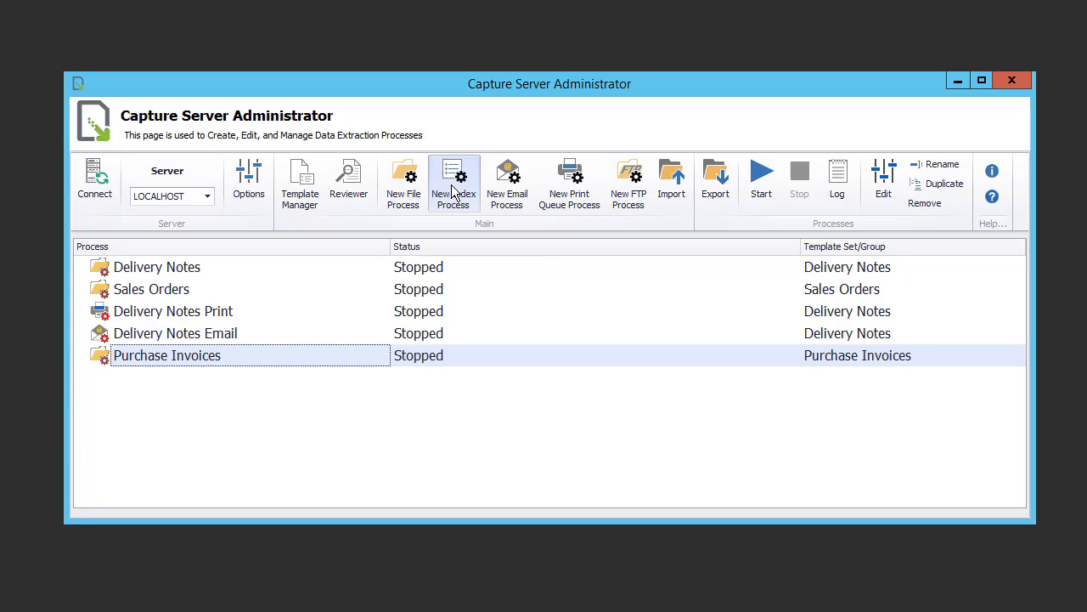
Step: Review the Delivery Notes process's template set, watch folder, allowed file types and processing options, and leave the editor without saving
{"action": "left_click", "coordinate": [353, 267]}
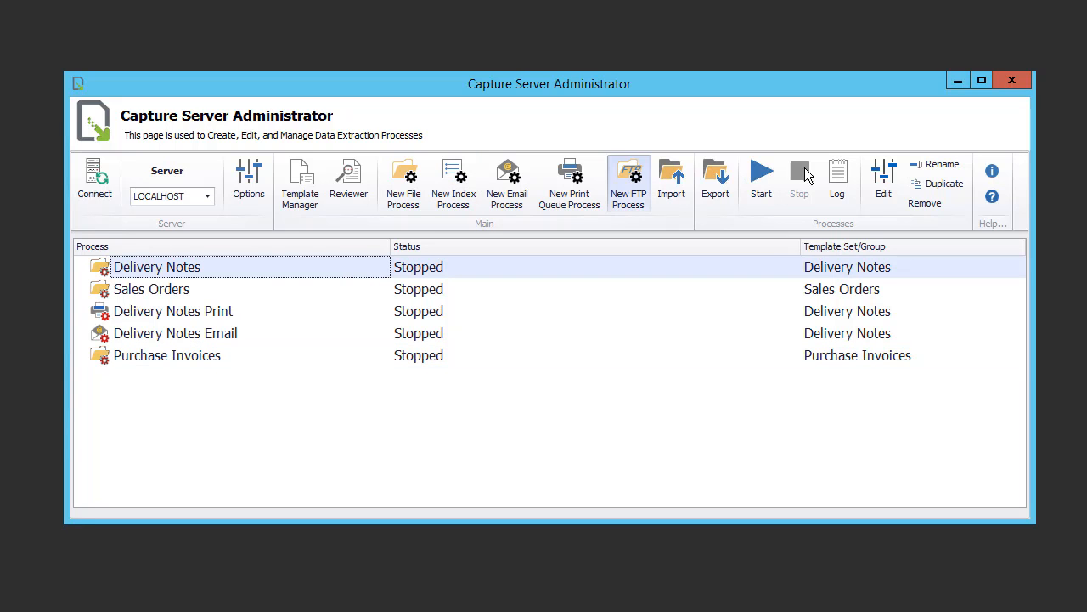
{"action": "left_click", "coordinate": [883, 182]}
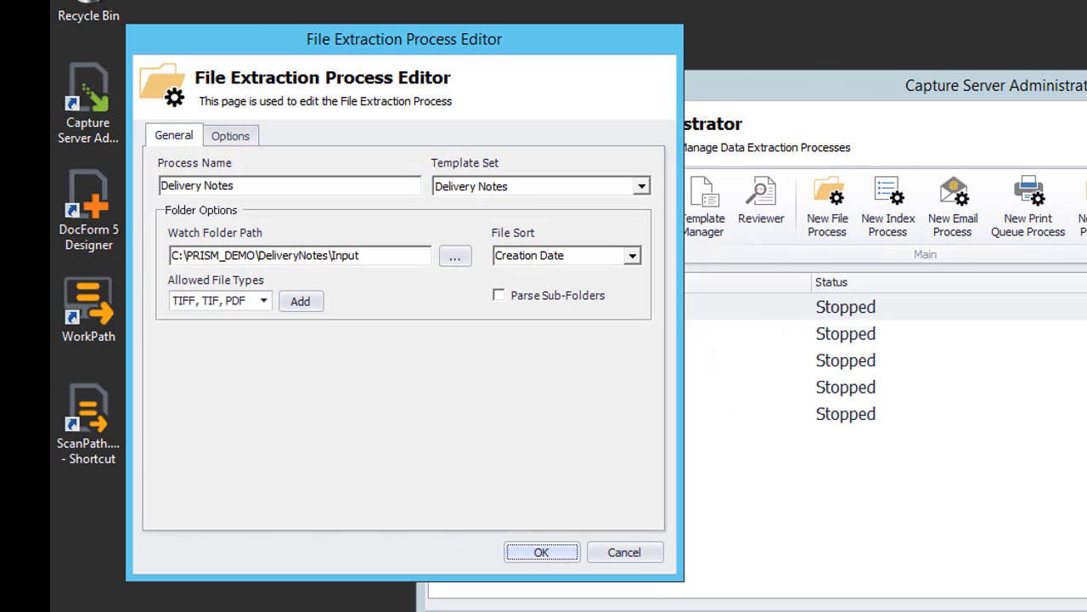
{"action": "left_click", "coordinate": [643, 187]}
{"action": "left_click", "coordinate": [642, 188]}
{"action": "left_click", "coordinate": [381, 257]}
{"action": "left_click", "coordinate": [266, 301]}
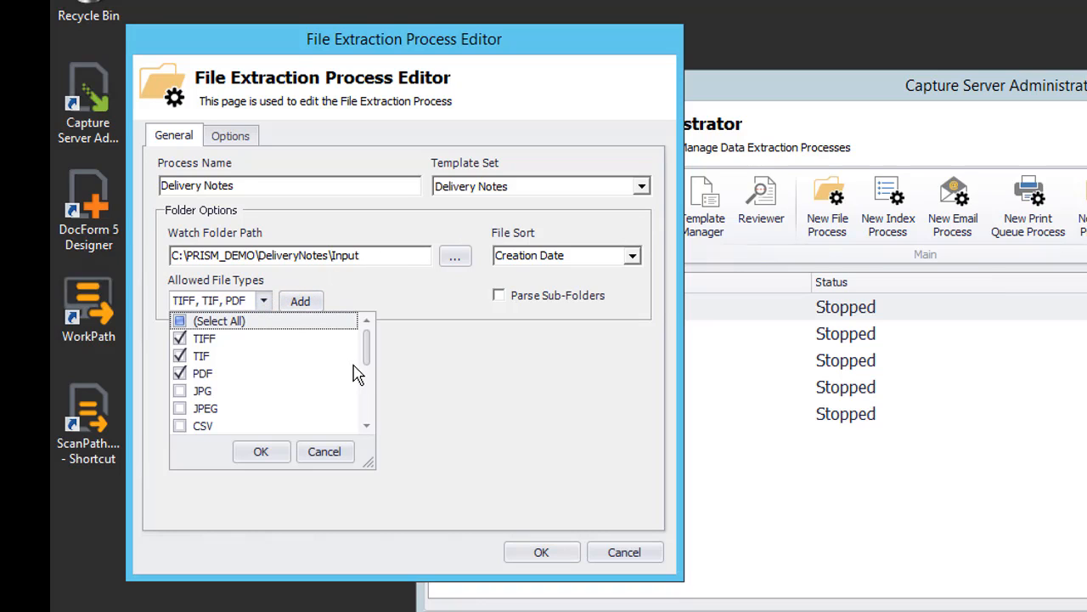
{"action": "left_click_drag", "start_coordinate": [364, 353], "coordinate": [364, 428]}
{"action": "left_click", "coordinate": [417, 410]}
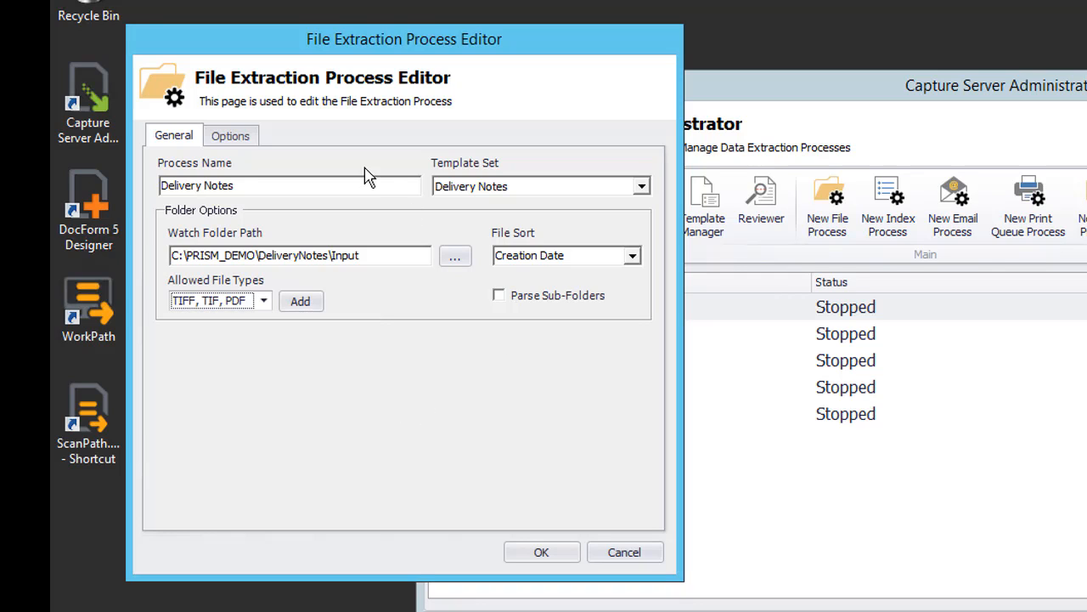
{"action": "left_click", "coordinate": [240, 142]}
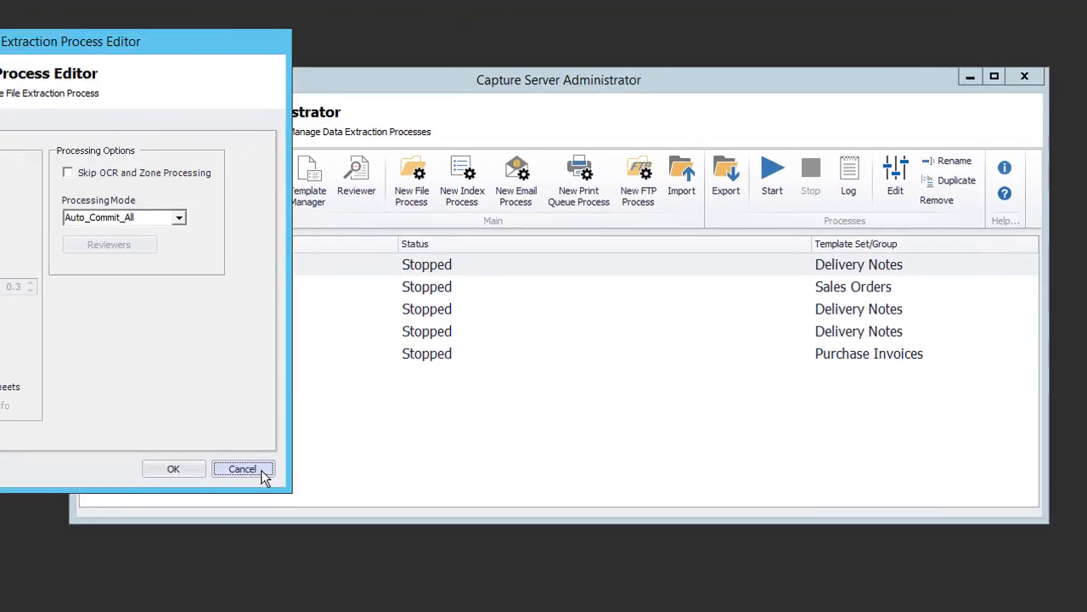
{"action": "left_click", "coordinate": [649, 556]}
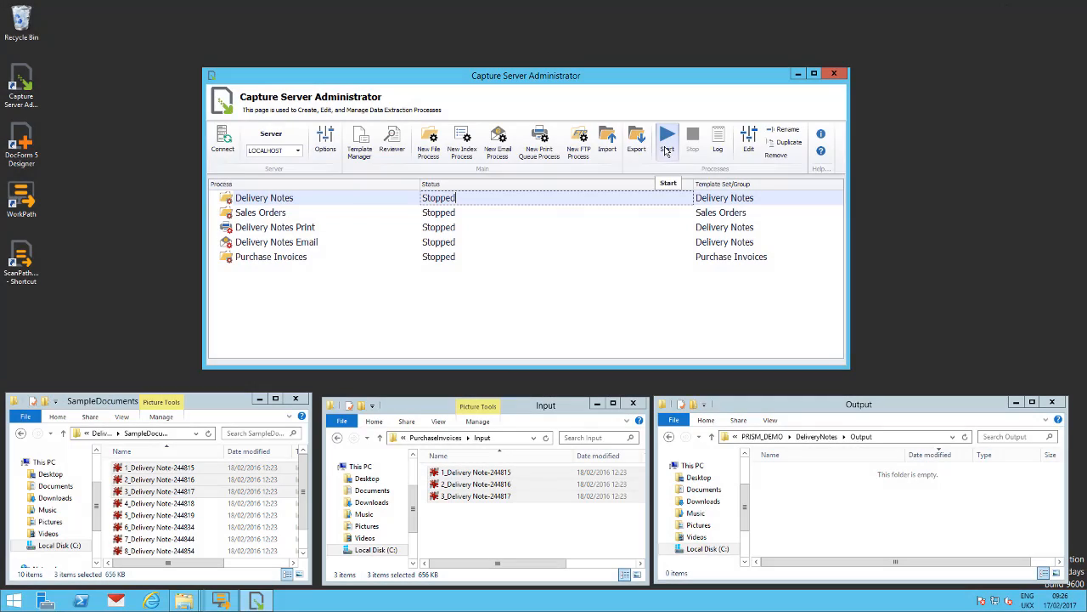
Step: Start the Delivery Notes process and copy the first three sample delivery notes, 244815 to 244817, into its Input folder
{"action": "left_click", "coordinate": [667, 148]}
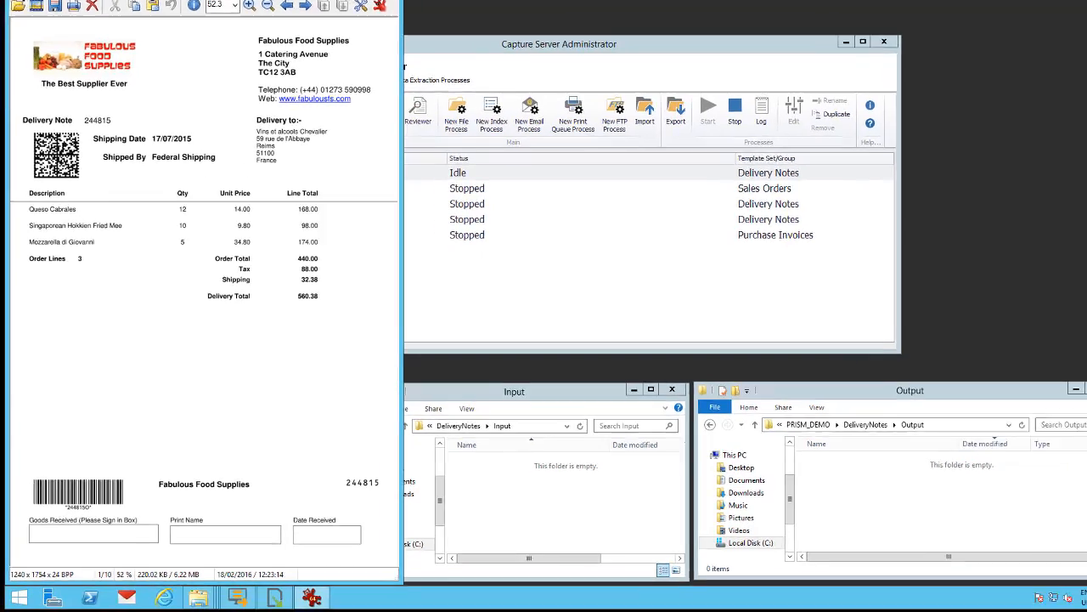
{"action": "left_click", "coordinate": [363, 7]}
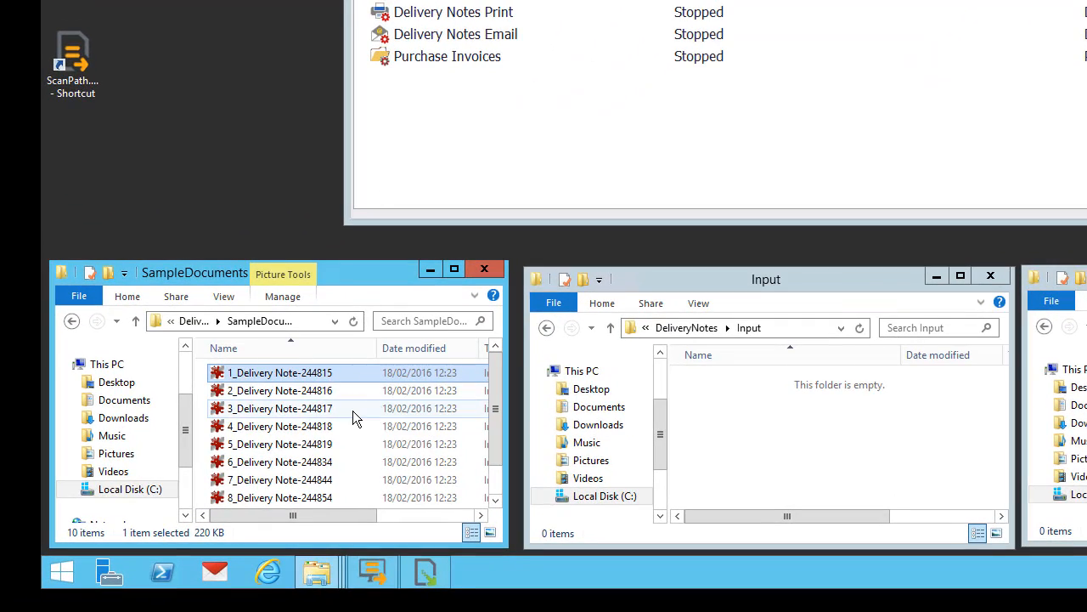
{"action": "left_click", "coordinate": [351, 409], "text": "shift"}
{"action": "left_click_drag", "start_coordinate": [351, 410], "coordinate": [755, 459]}
{"action": "left_click", "coordinate": [804, 466]}
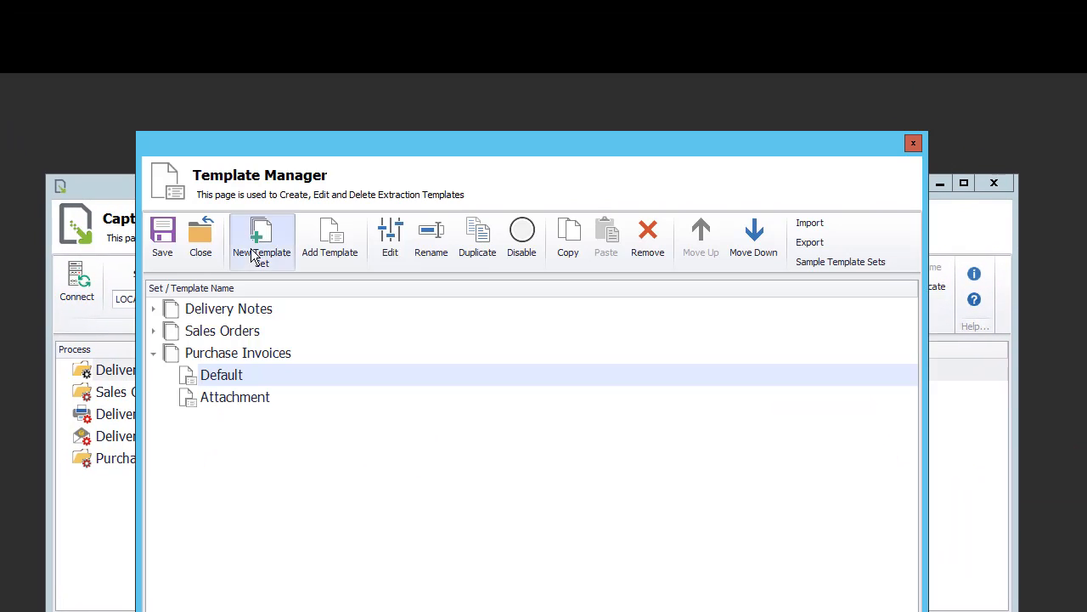
Step: Create a new template set named Delivery Two
{"action": "left_click", "coordinate": [255, 248]}
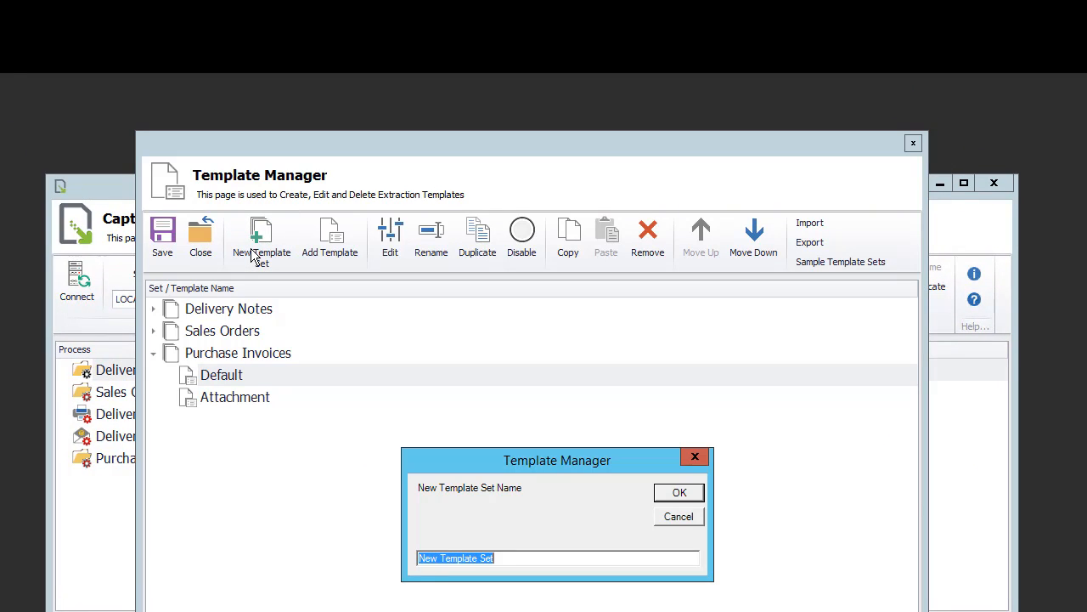
{"action": "type", "text": "Delivery "}
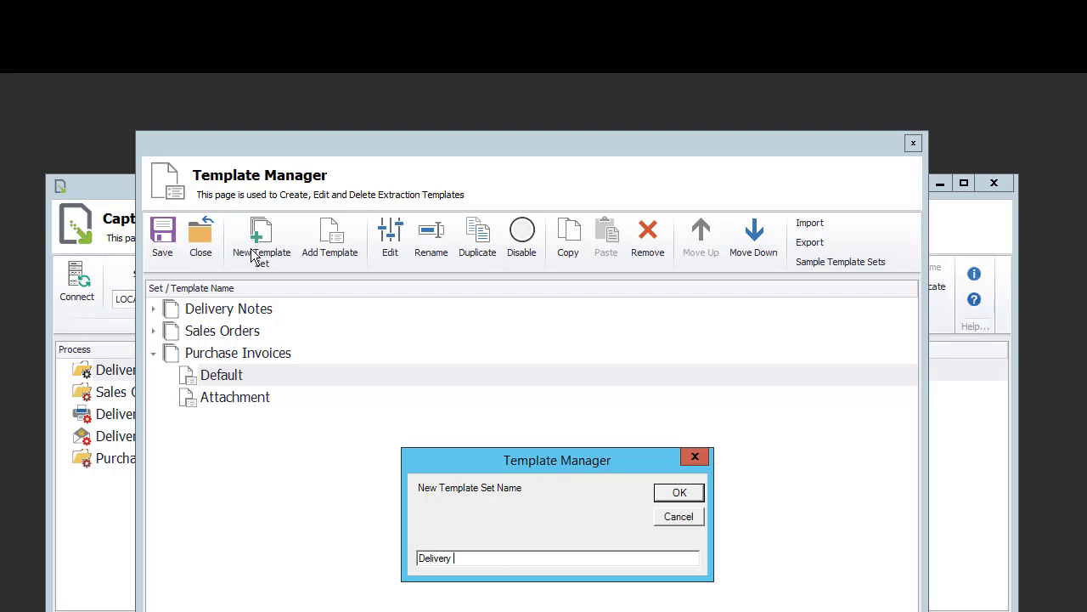
{"action": "type", "text": "Two"}
{"action": "left_click", "coordinate": [677, 493]}
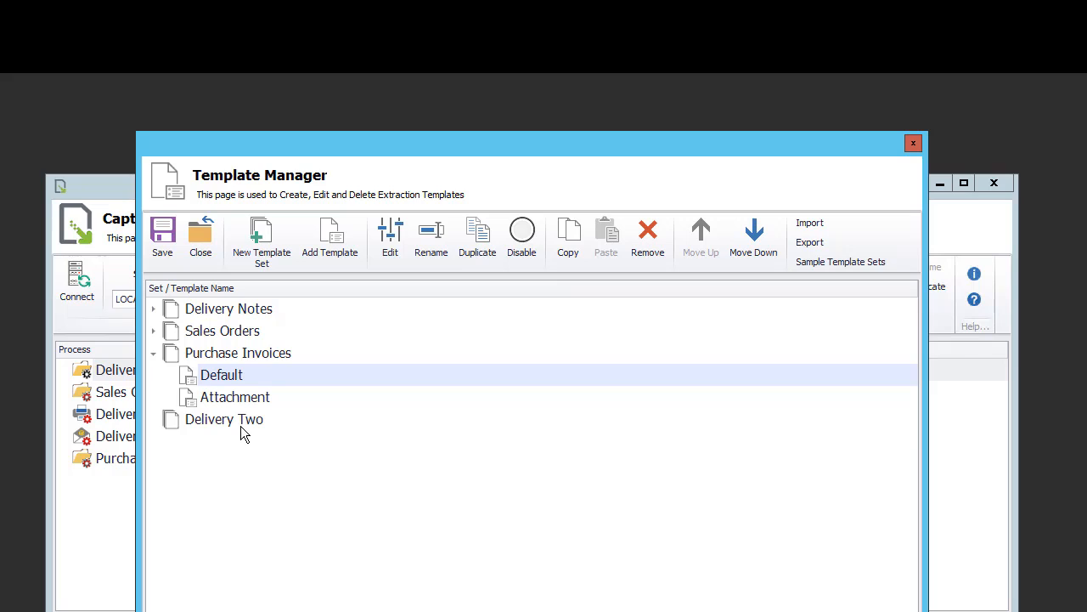
Step: Add a template named Delivery Notes to the Delivery Two set and open it for editing
{"action": "left_click", "coordinate": [241, 426]}
{"action": "left_click", "coordinate": [337, 239]}
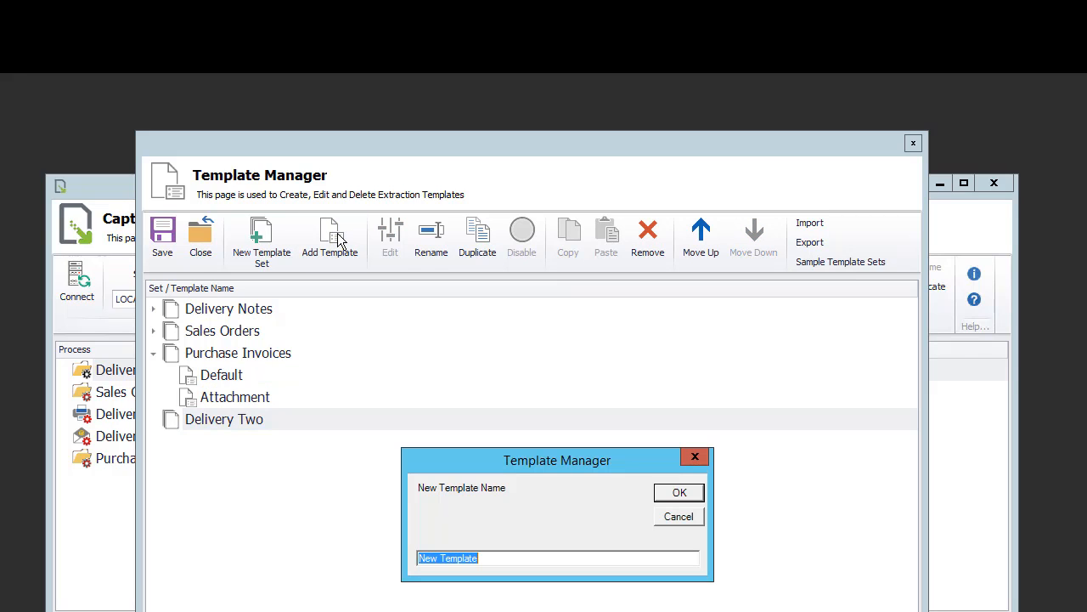
{"action": "type", "text": "Delivery "}
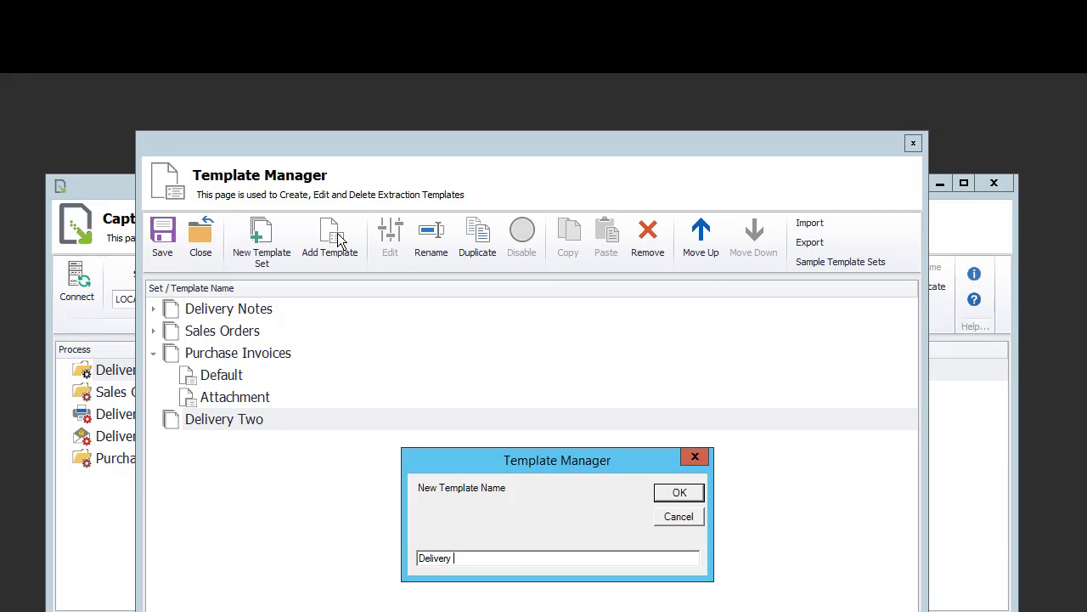
{"action": "type", "text": "Notes"}
{"action": "left_click", "coordinate": [680, 493]}
{"action": "left_click", "coordinate": [260, 442]}
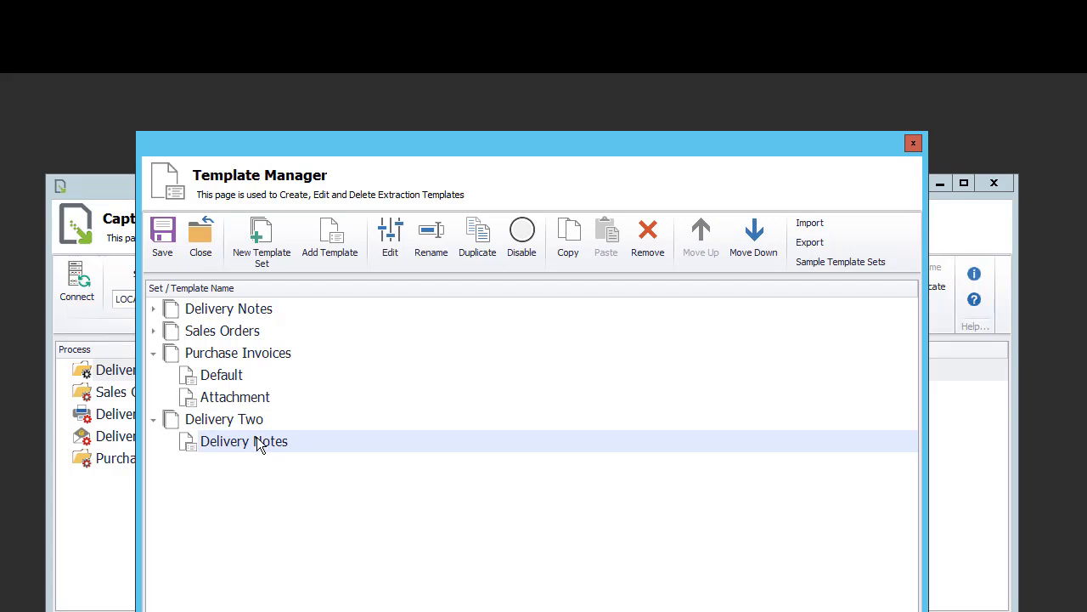
{"action": "left_click", "coordinate": [402, 241]}
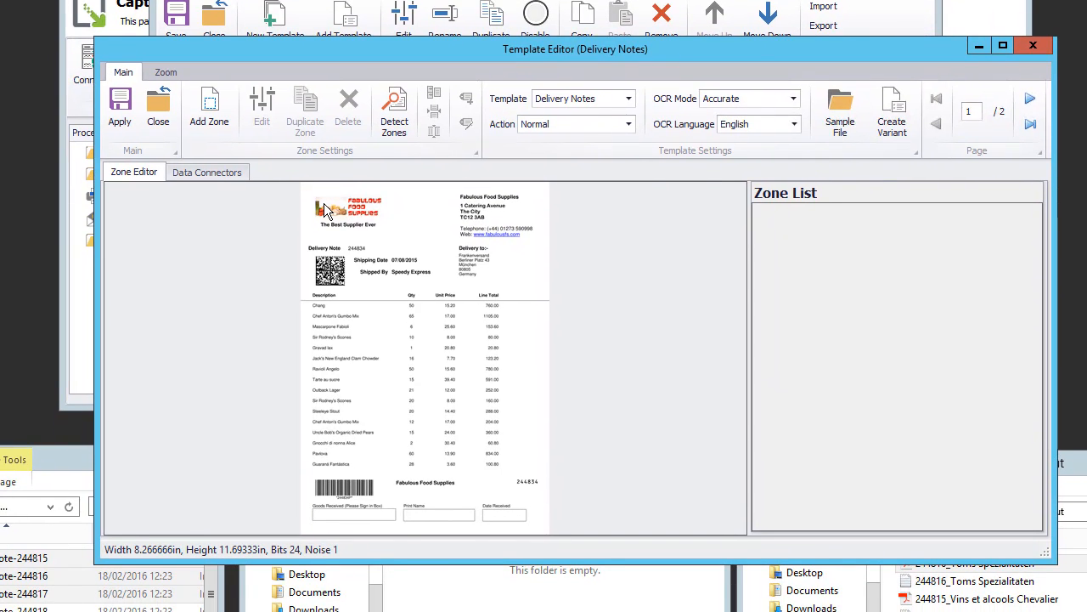
Step: Add a zone enclosing the linear barcode at the foot of the sample delivery note, with generous space around it
{"action": "left_click", "coordinate": [166, 73]}
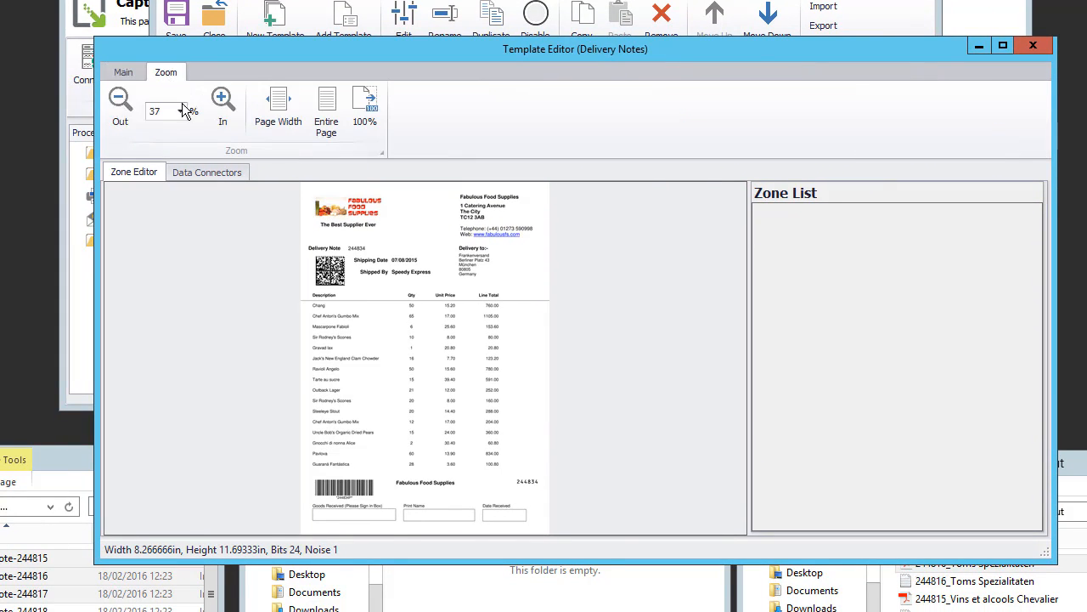
{"action": "left_click", "coordinate": [222, 102]}
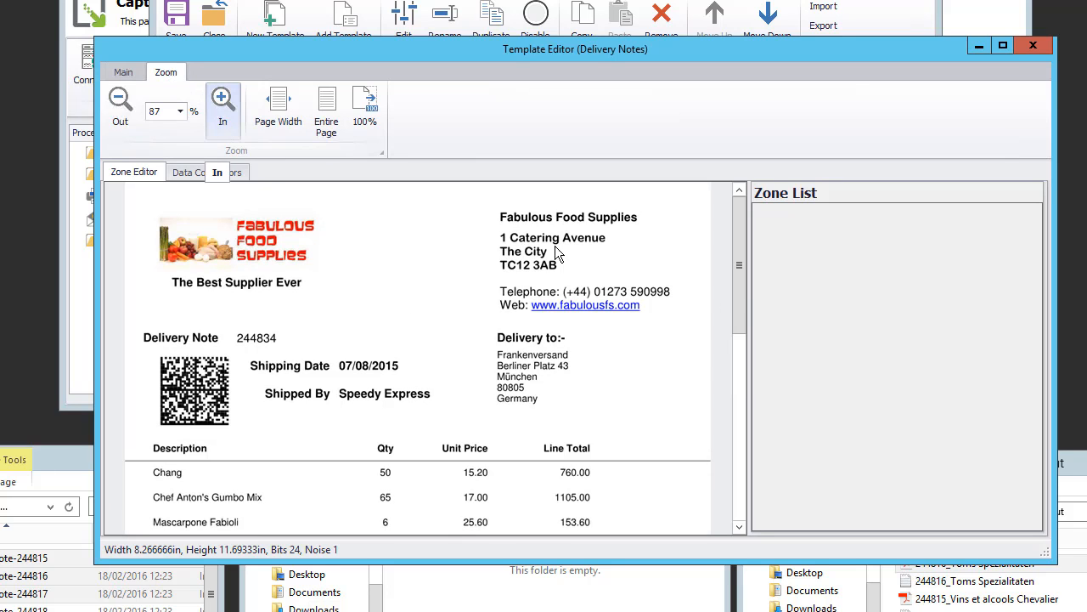
{"action": "left_click_drag", "start_coordinate": [745, 286], "coordinate": [739, 477]}
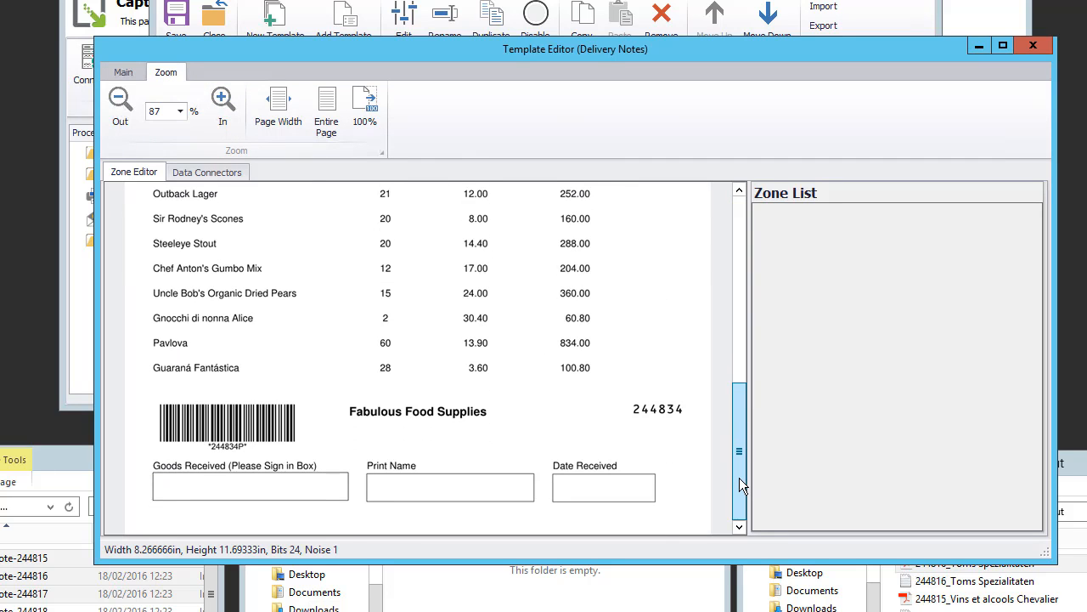
{"action": "left_click", "coordinate": [125, 74]}
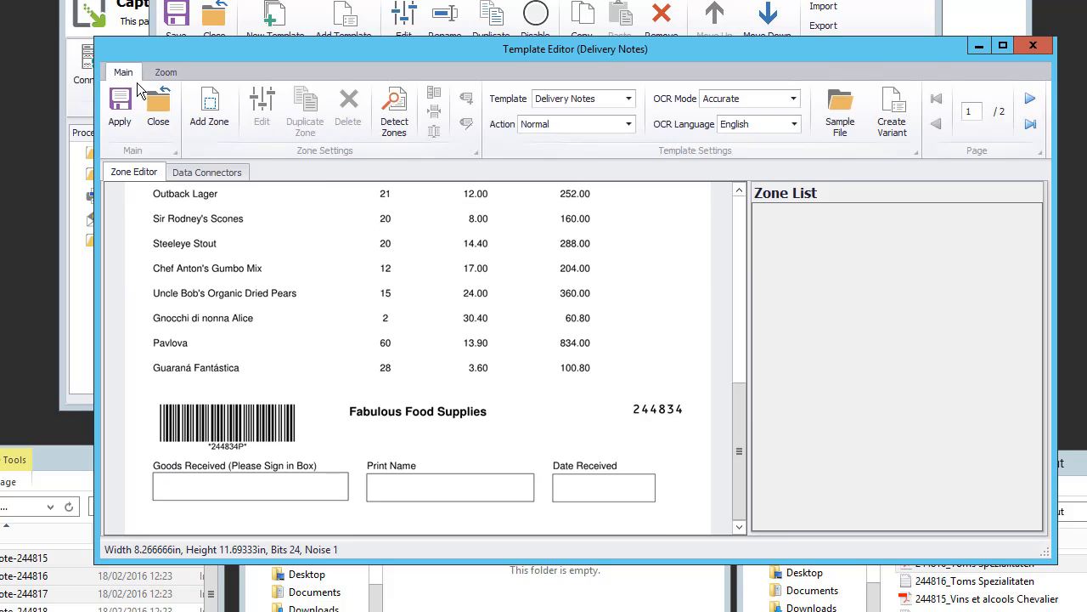
{"action": "left_click", "coordinate": [204, 117]}
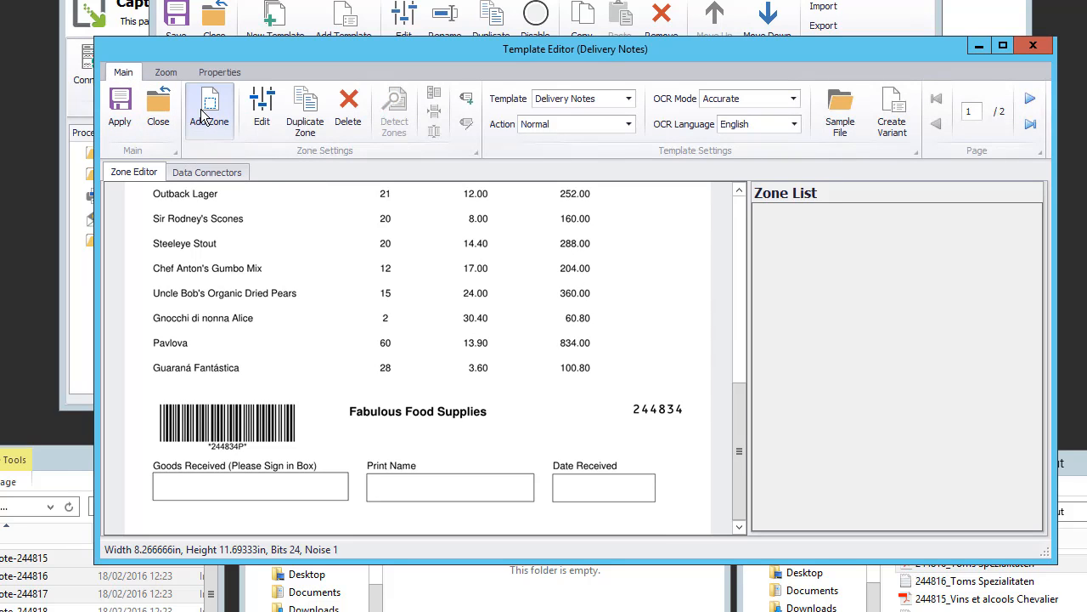
{"action": "left_click_drag", "start_coordinate": [139, 370], "coordinate": [377, 478]}
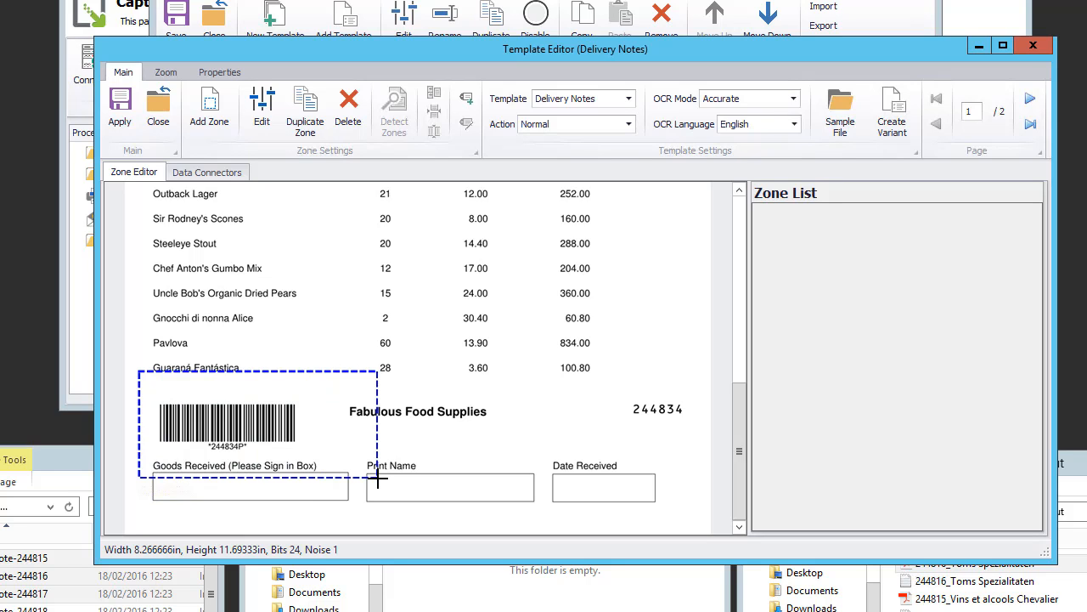
{"action": "left_click_drag", "start_coordinate": [378, 478], "coordinate": [377, 478]}
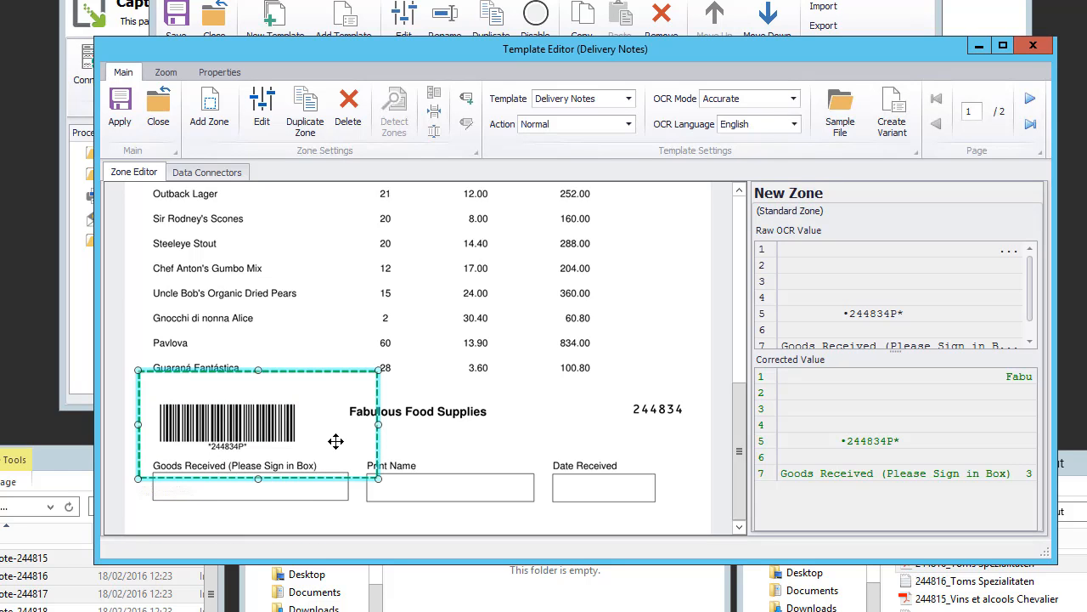
Step: Name the new zone Delivery Note Number and make it a Barcode zone with barcode type Standard1D_Code_3_of_9
{"action": "double_click", "coordinate": [336, 441]}
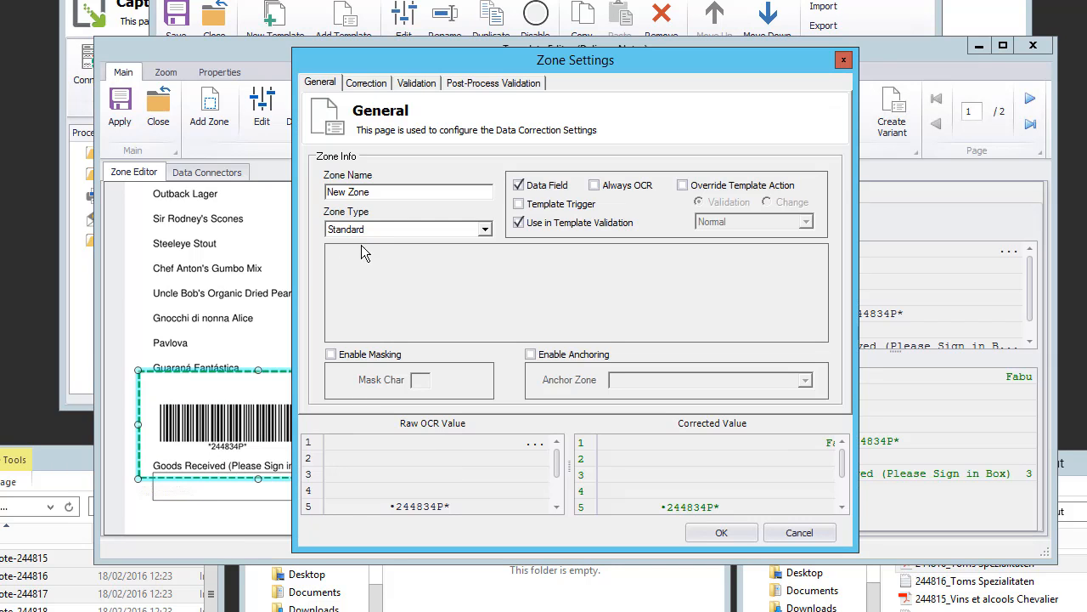
{"action": "key", "text": "ctrl+a"}
{"action": "type", "text": "Delivery Note Number"}
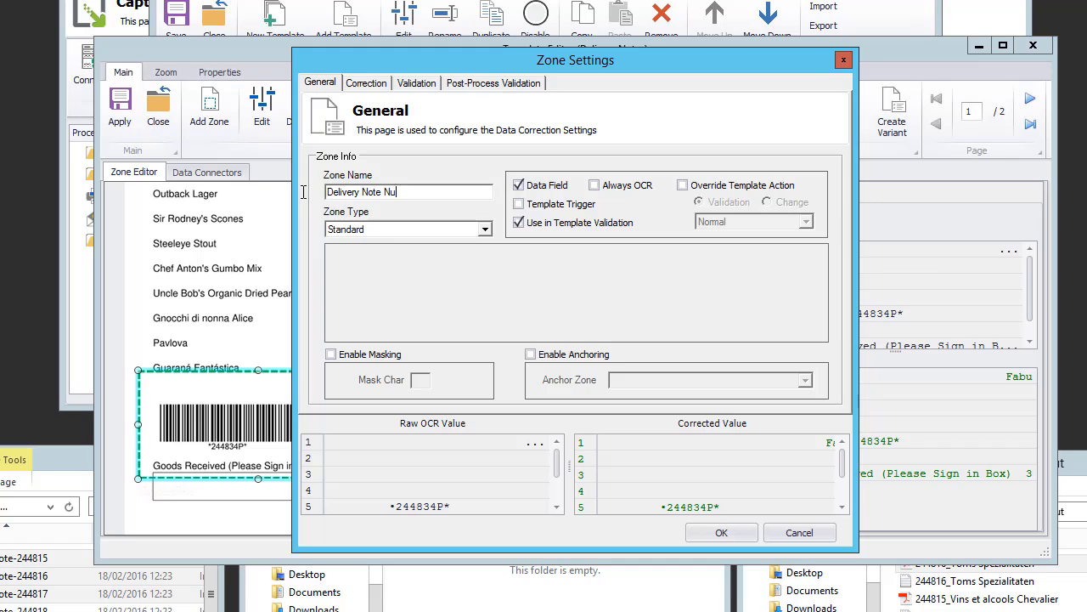
{"action": "left_click", "coordinate": [485, 229]}
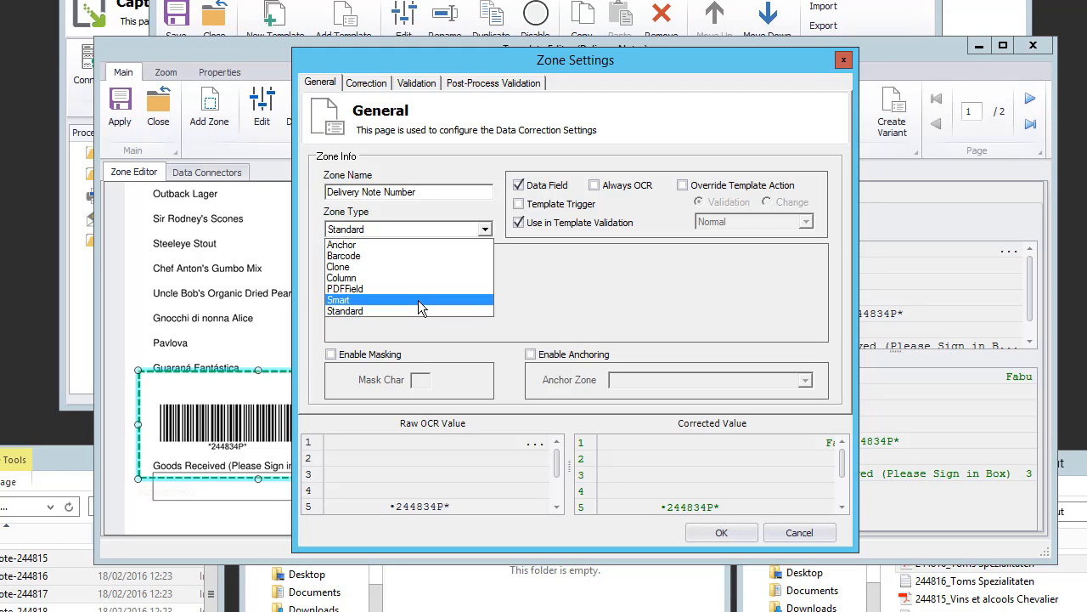
{"action": "left_click", "coordinate": [426, 254]}
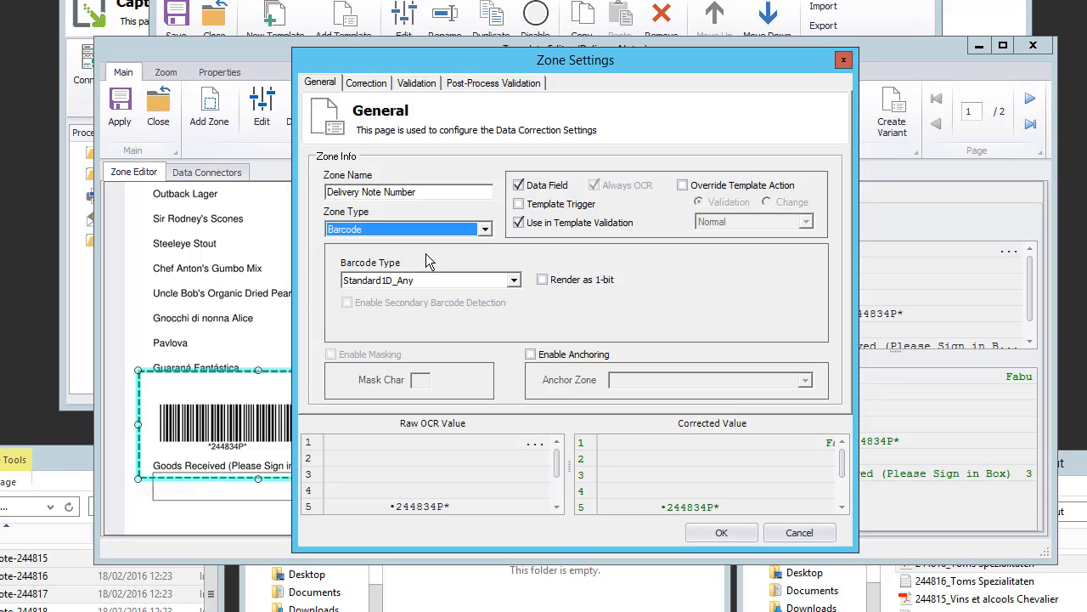
{"action": "left_click", "coordinate": [513, 282]}
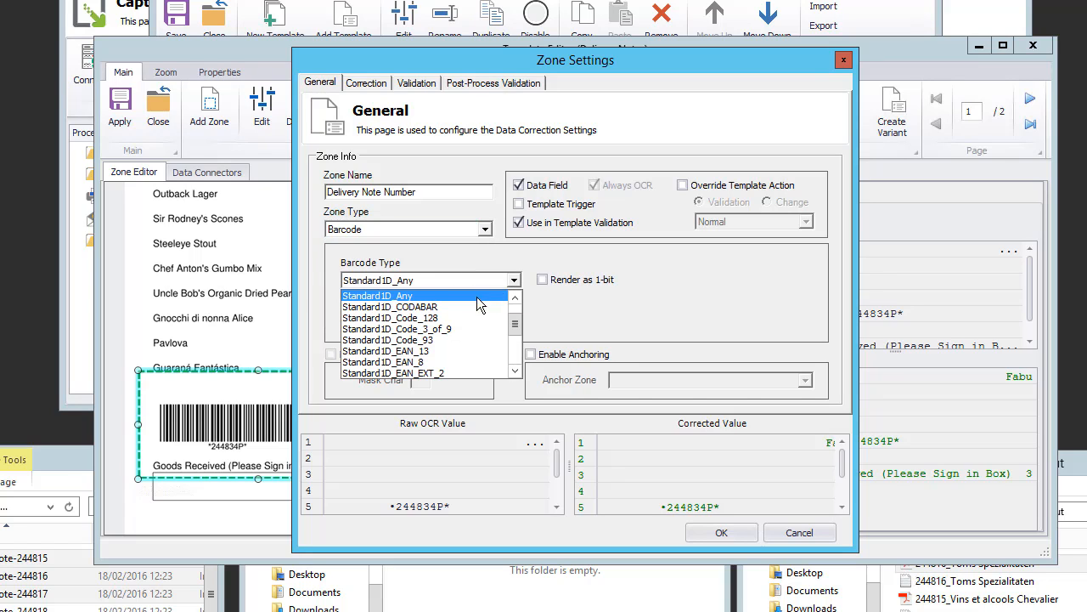
{"action": "left_click", "coordinate": [464, 329]}
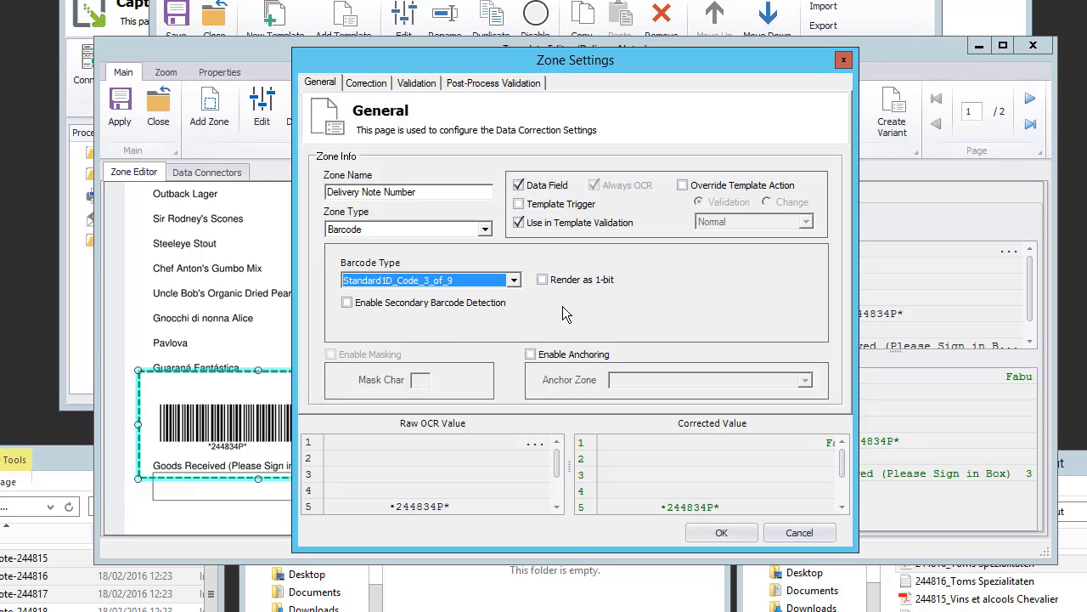
{"action": "left_click", "coordinate": [724, 533]}
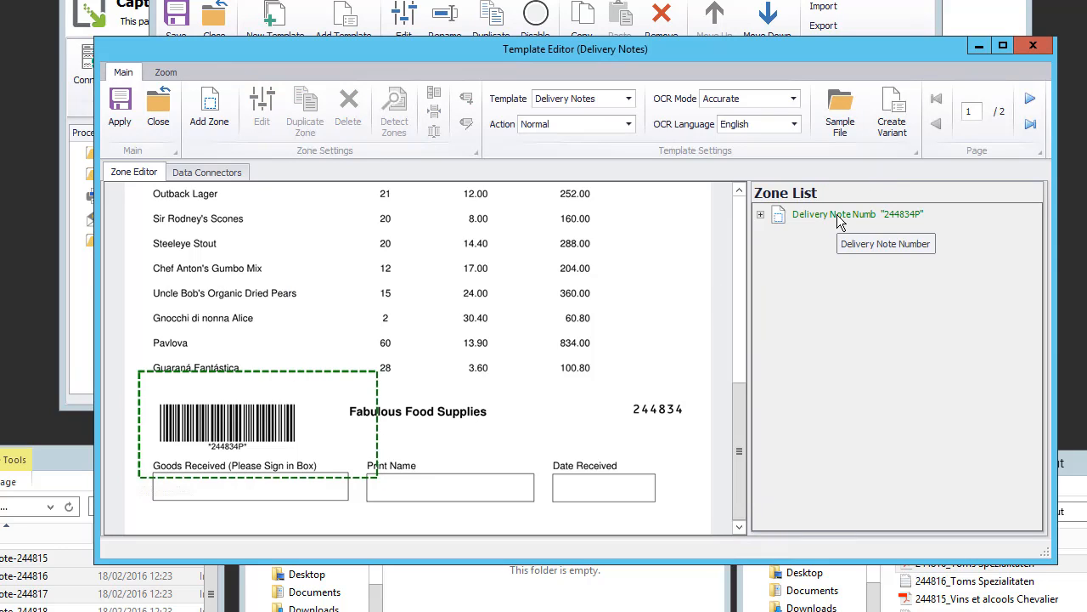
Step: Inspect the Delivery Note Number zone's extracted value and the available template actions, keeping the template's action at Normal
{"action": "left_click", "coordinate": [917, 223]}
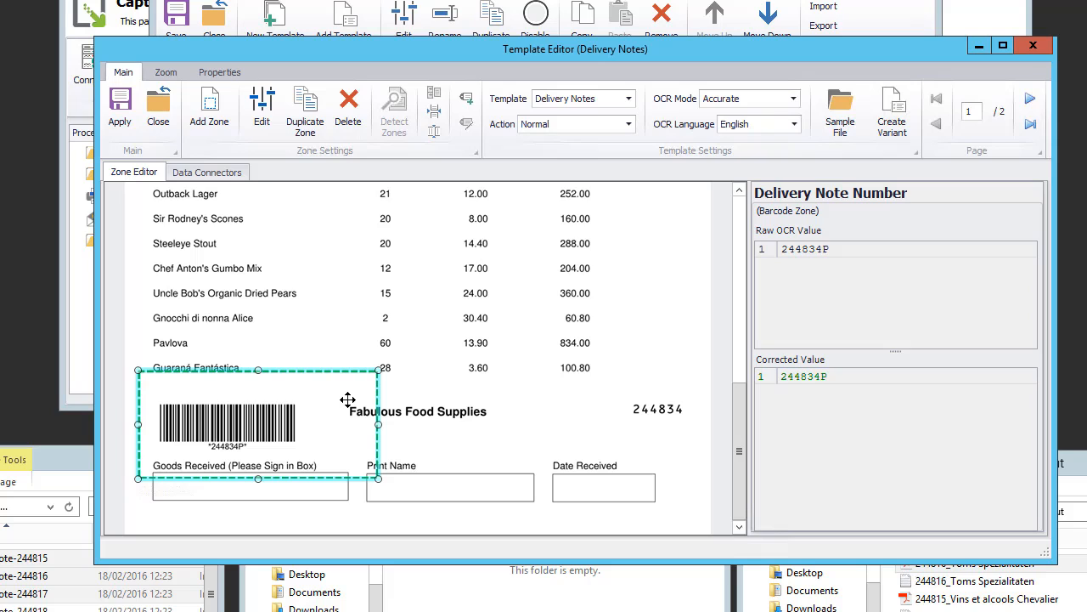
{"action": "left_click", "coordinate": [626, 126]}
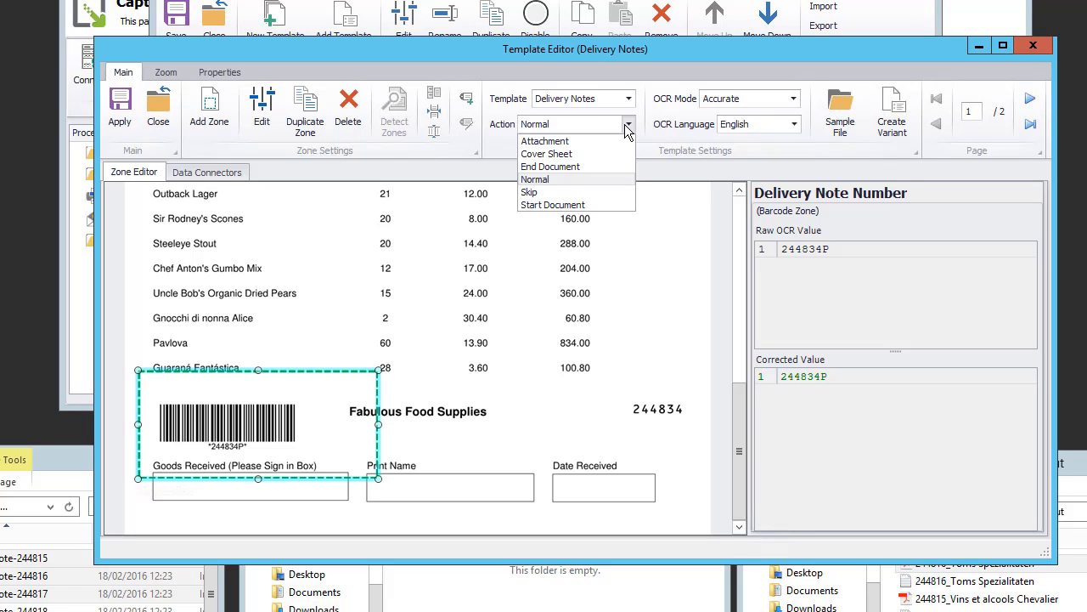
{"action": "left_click", "coordinate": [596, 178]}
Step: Override the template action from the Delivery Note Number zone, changing it to Start Document
{"action": "double_click", "coordinate": [336, 395]}
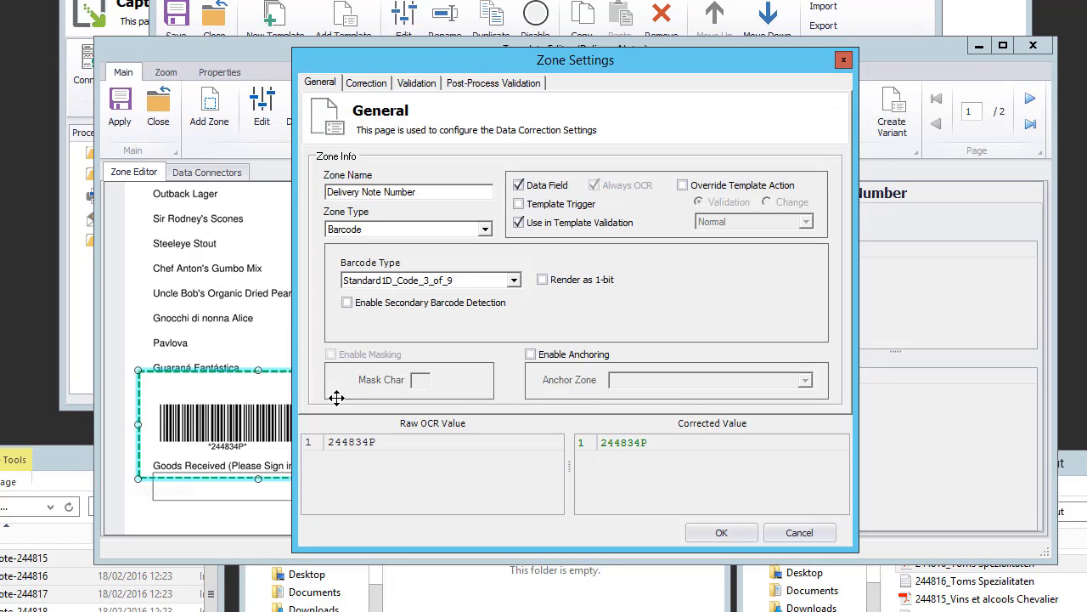
{"action": "left_click", "coordinate": [684, 186]}
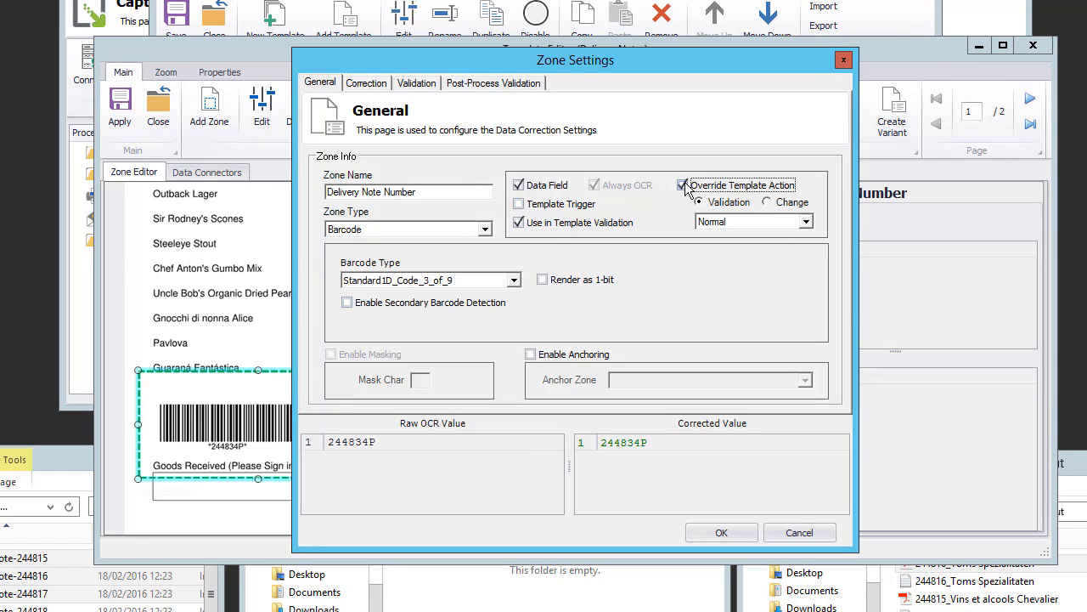
{"action": "left_click", "coordinate": [769, 203]}
{"action": "left_click", "coordinate": [807, 222]}
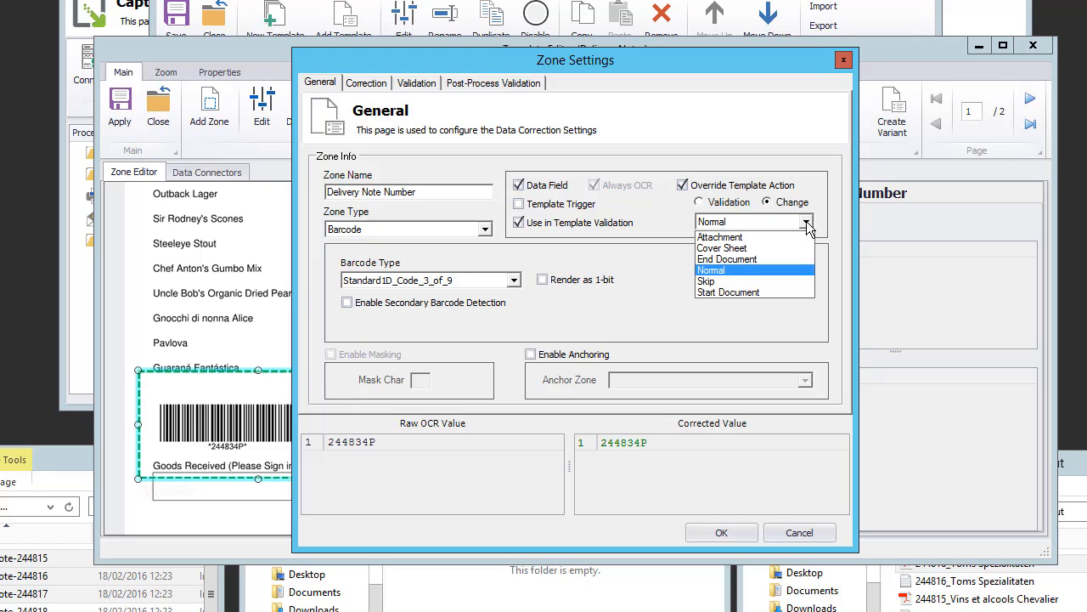
{"action": "left_click", "coordinate": [768, 293]}
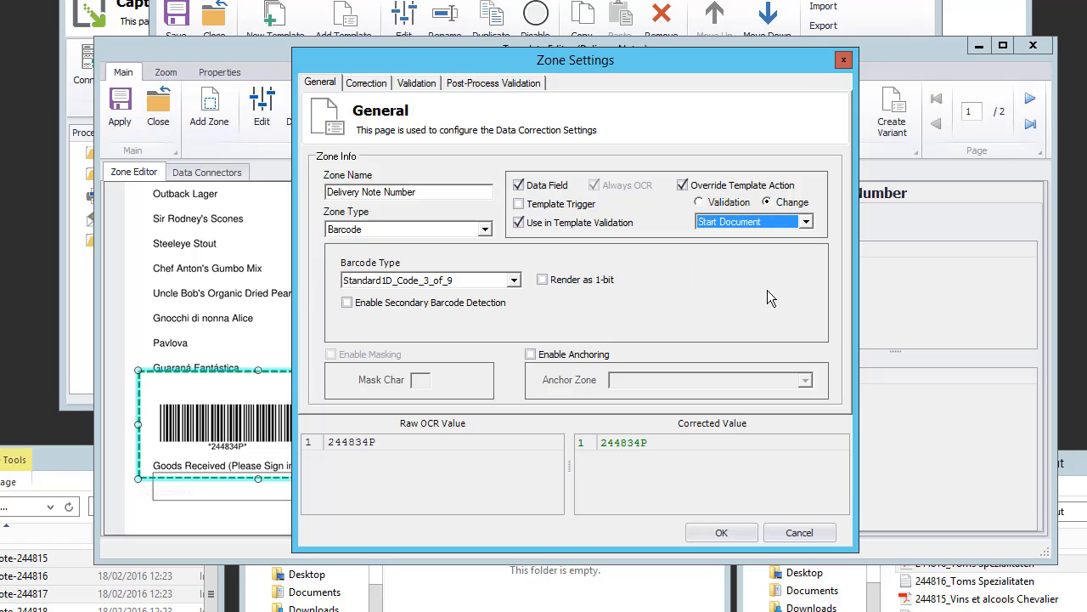
Step: Add a Strip Non-Digit correction rule to the Delivery Note Number zone
{"action": "left_click", "coordinate": [371, 84]}
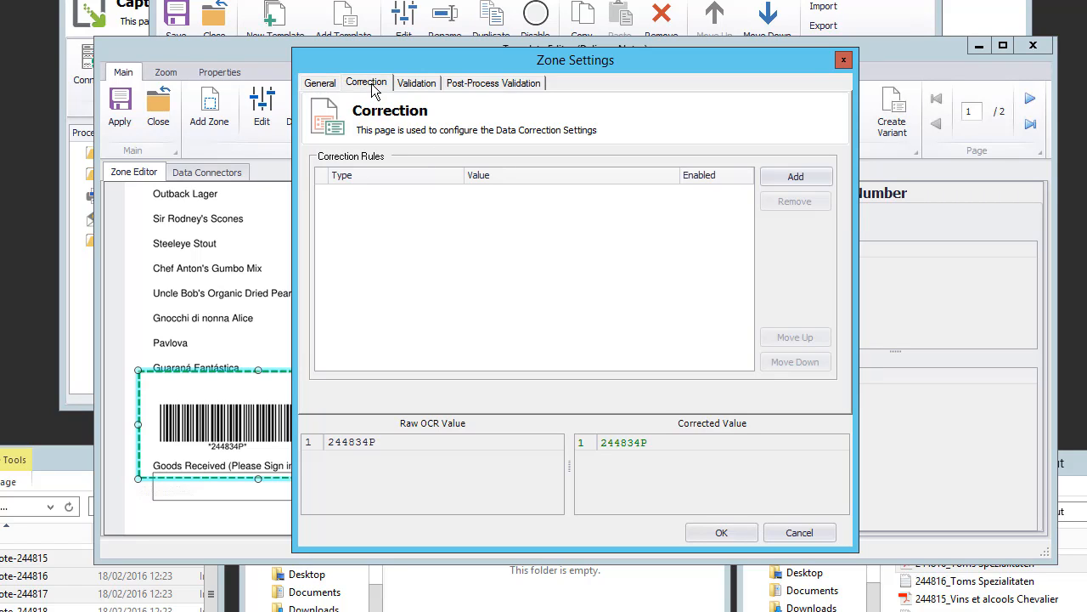
{"action": "left_click", "coordinate": [812, 176]}
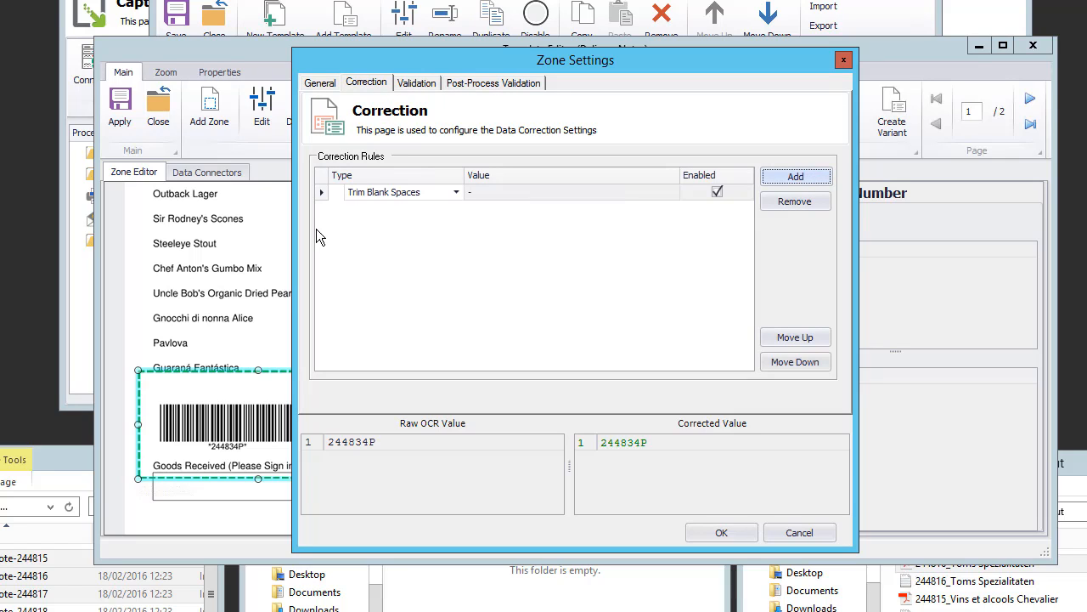
{"action": "left_click", "coordinate": [456, 193]}
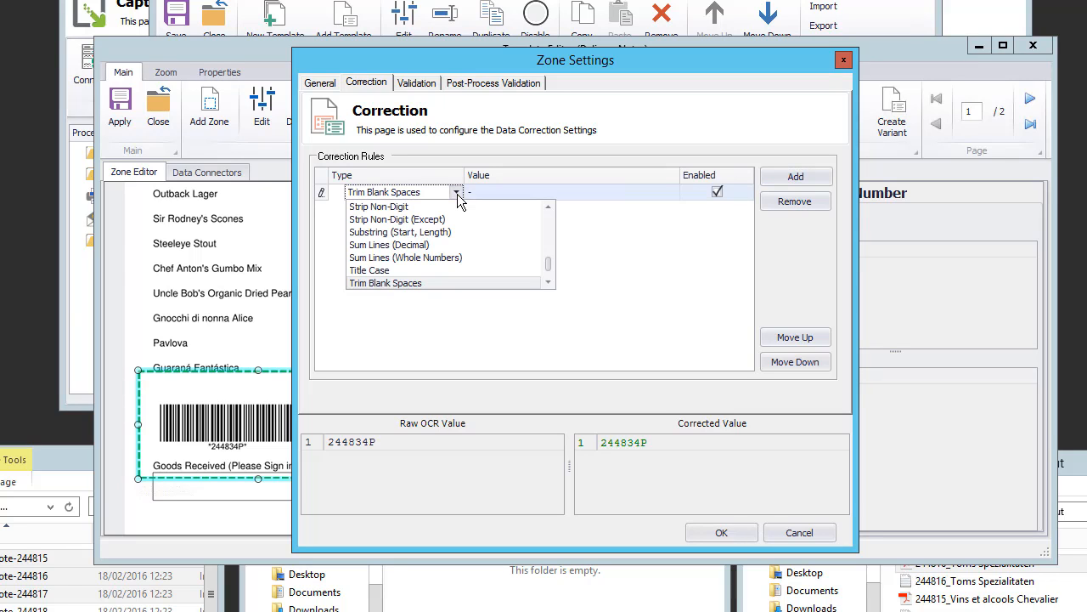
{"action": "scroll", "coordinate": [504, 252], "scroll_direction": "up", "scroll_amount": 2}
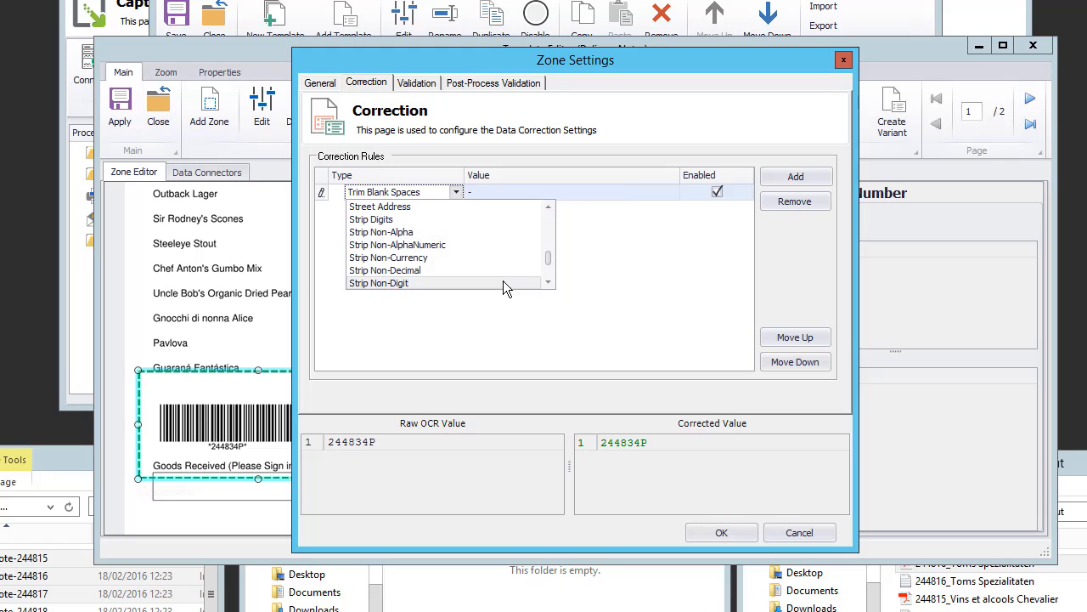
{"action": "left_click", "coordinate": [503, 283]}
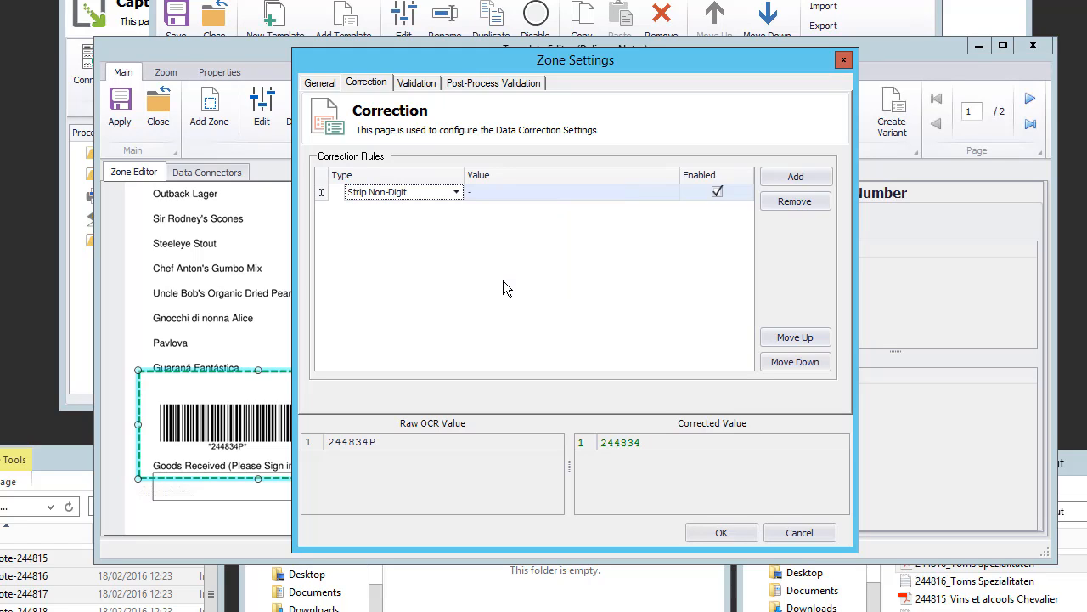
Step: Try a Contains (Insensitive) validation rule with the value P on the zone, and remove that rule
{"action": "left_click", "coordinate": [423, 85]}
{"action": "left_click", "coordinate": [812, 194]}
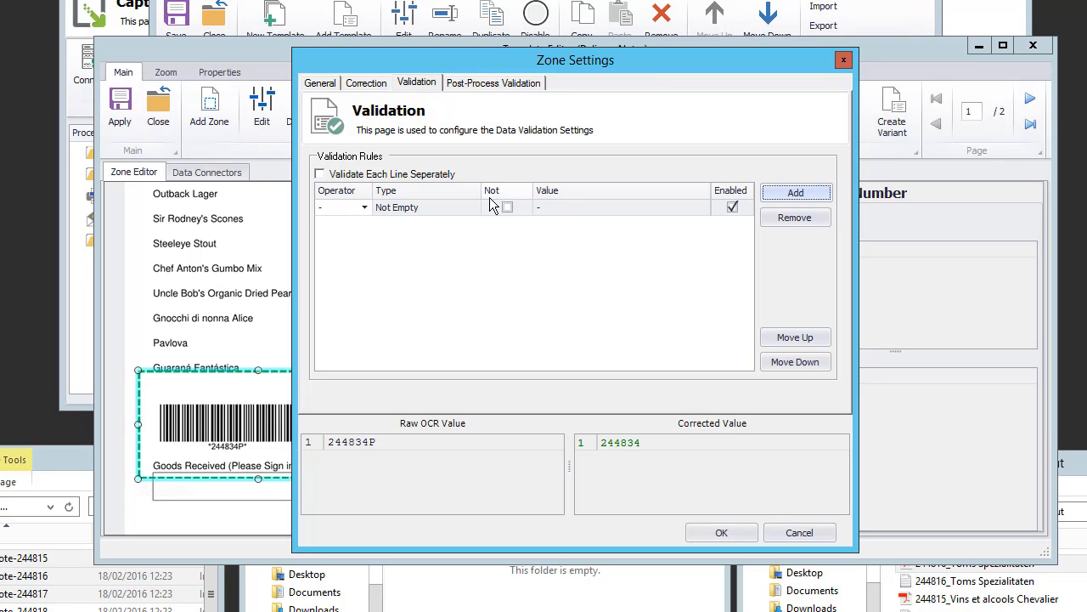
{"action": "left_click", "coordinate": [447, 210]}
{"action": "scroll", "coordinate": [767, 270], "scroll_direction": "up", "scroll_amount": 6}
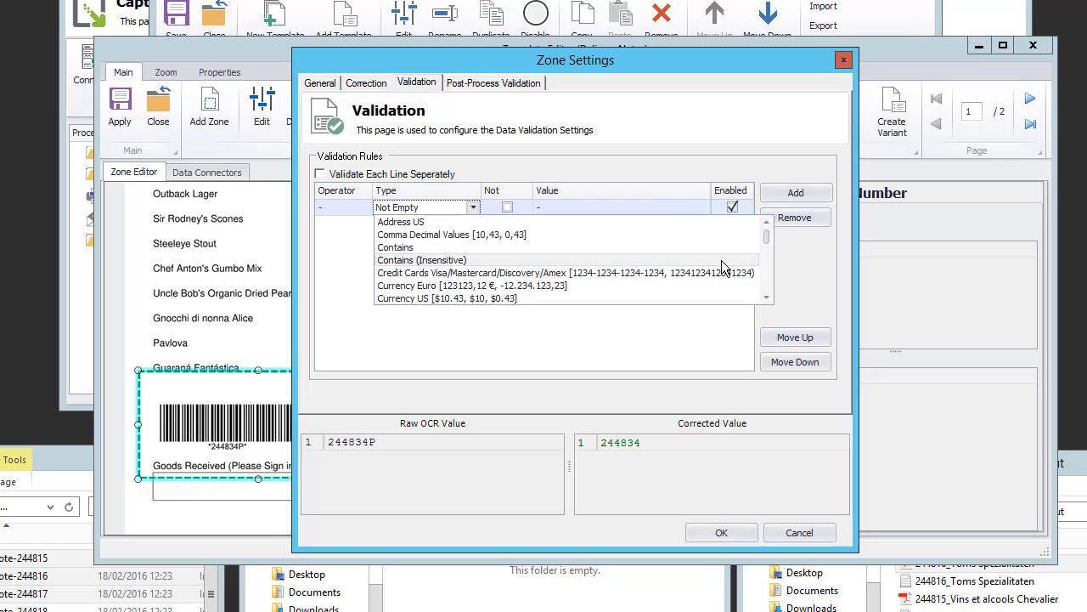
{"action": "left_click", "coordinate": [705, 260]}
{"action": "left_click", "coordinate": [649, 203]}
{"action": "type", "text": "P"}
{"action": "left_click", "coordinate": [628, 305]}
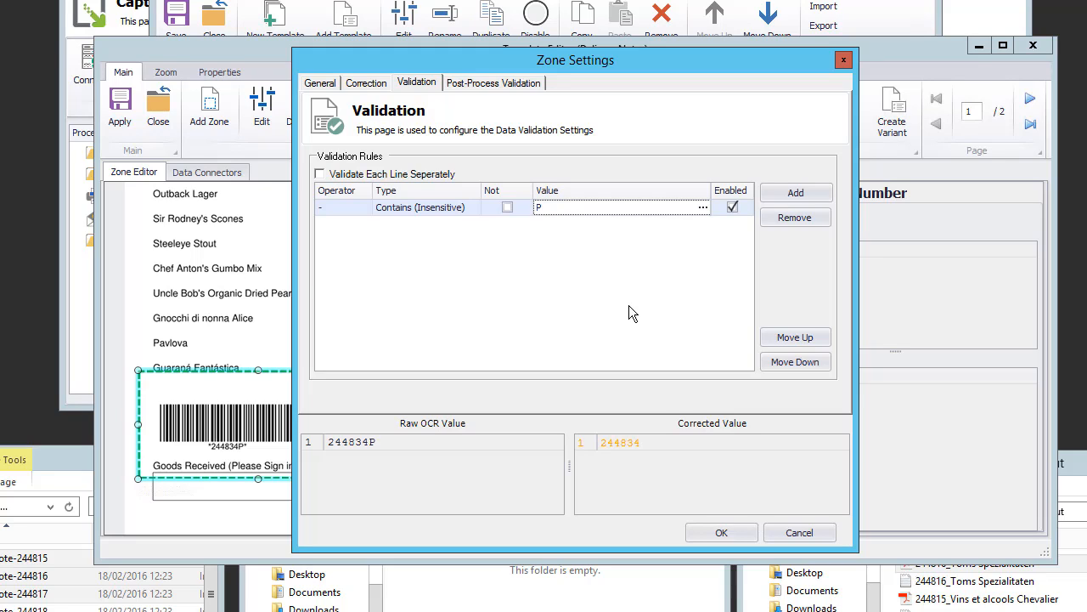
{"action": "left_click", "coordinate": [588, 214]}
{"action": "left_click", "coordinate": [783, 218]}
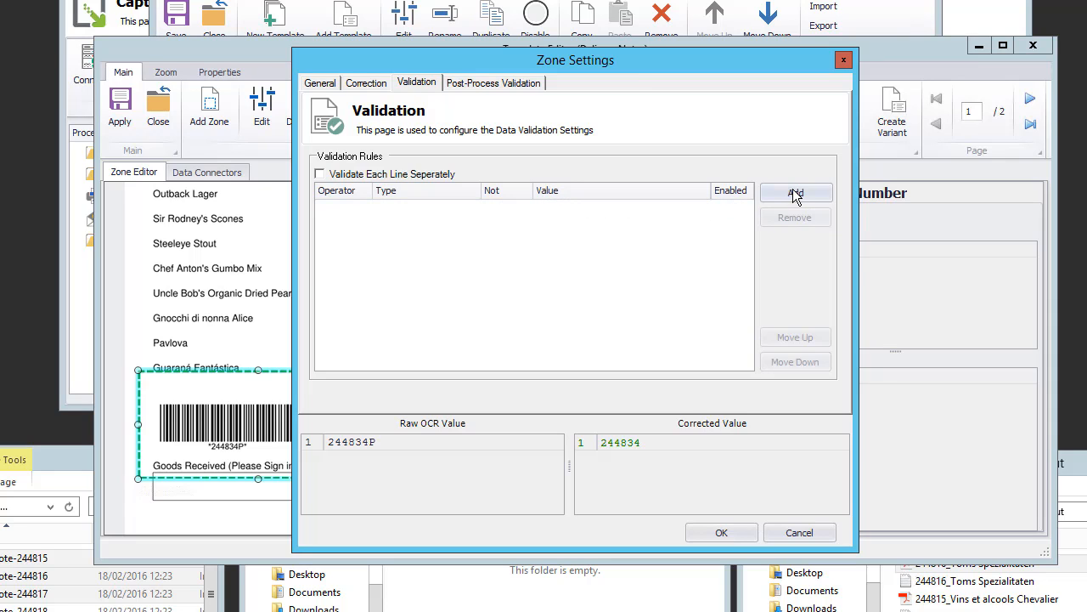
Step: Add a Not Empty validation rule to the Delivery Note Number zone and accept the zone settings
{"action": "left_click", "coordinate": [794, 194]}
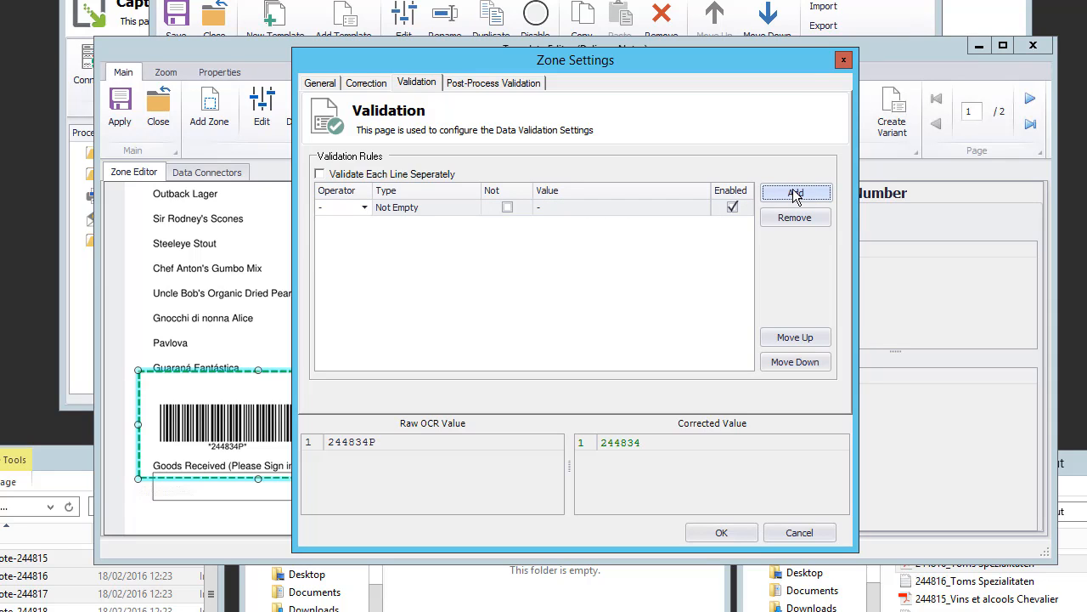
{"action": "left_click", "coordinate": [748, 532]}
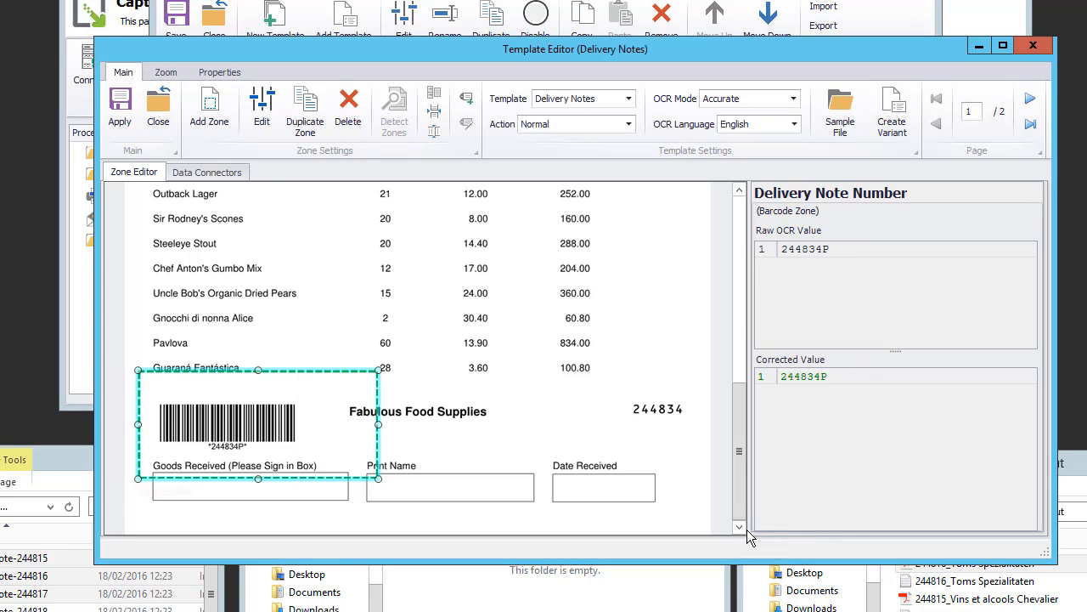
Step: Add a file data connector named Delivery Notes to the template
{"action": "left_click", "coordinate": [208, 172]}
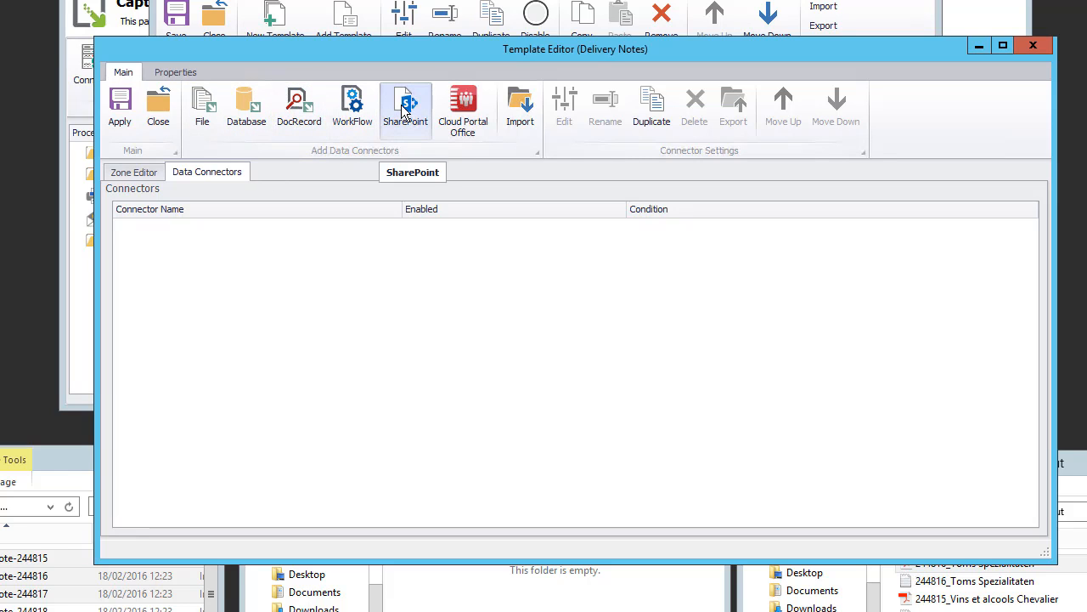
{"action": "left_click", "coordinate": [204, 117]}
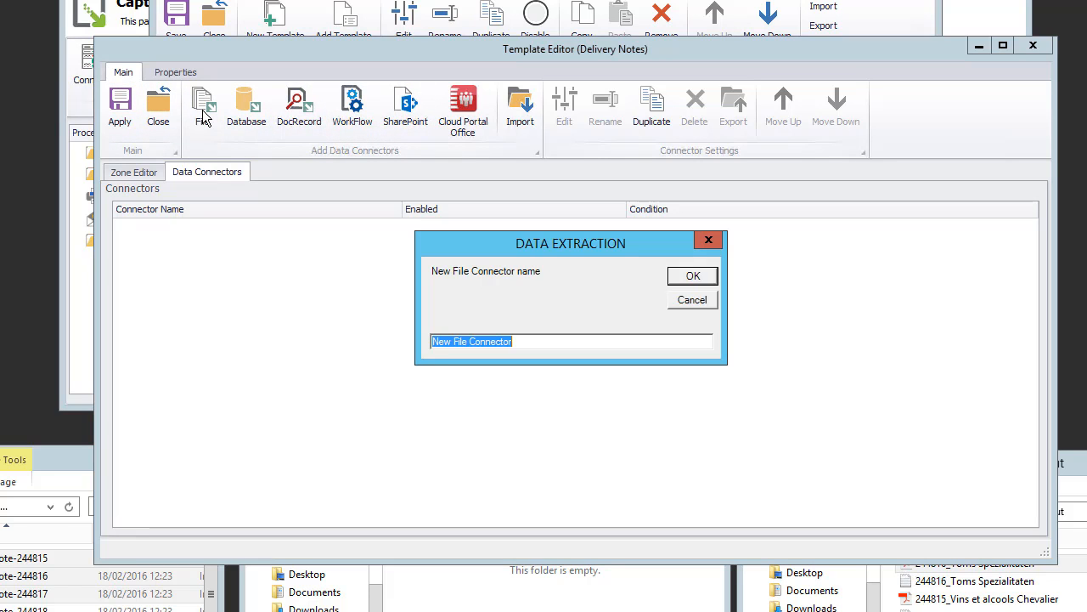
{"action": "type", "text": "Delivery Notes"}
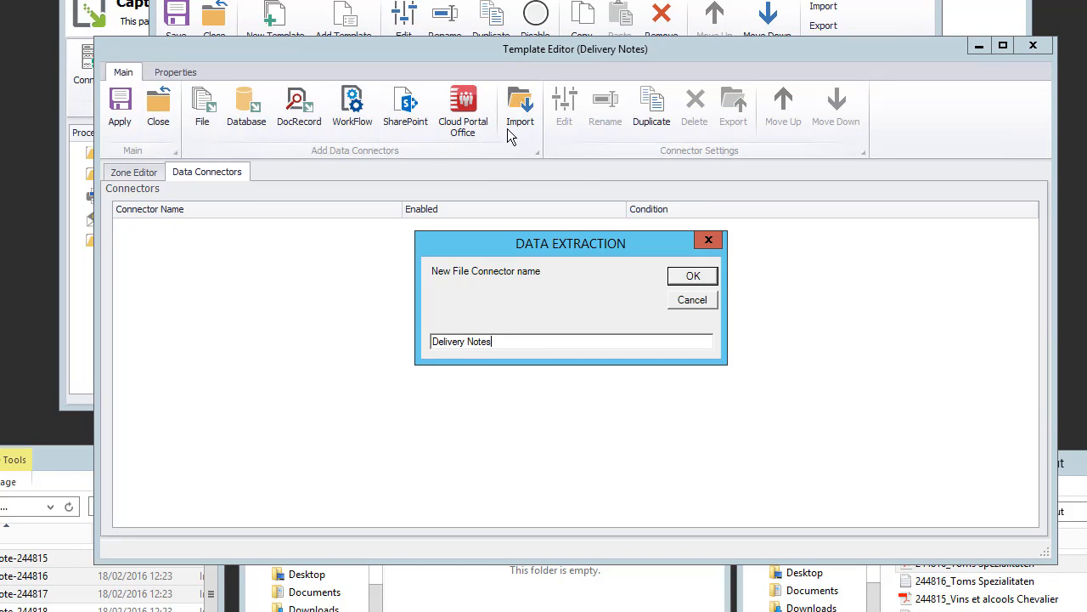
{"action": "left_click", "coordinate": [704, 278]}
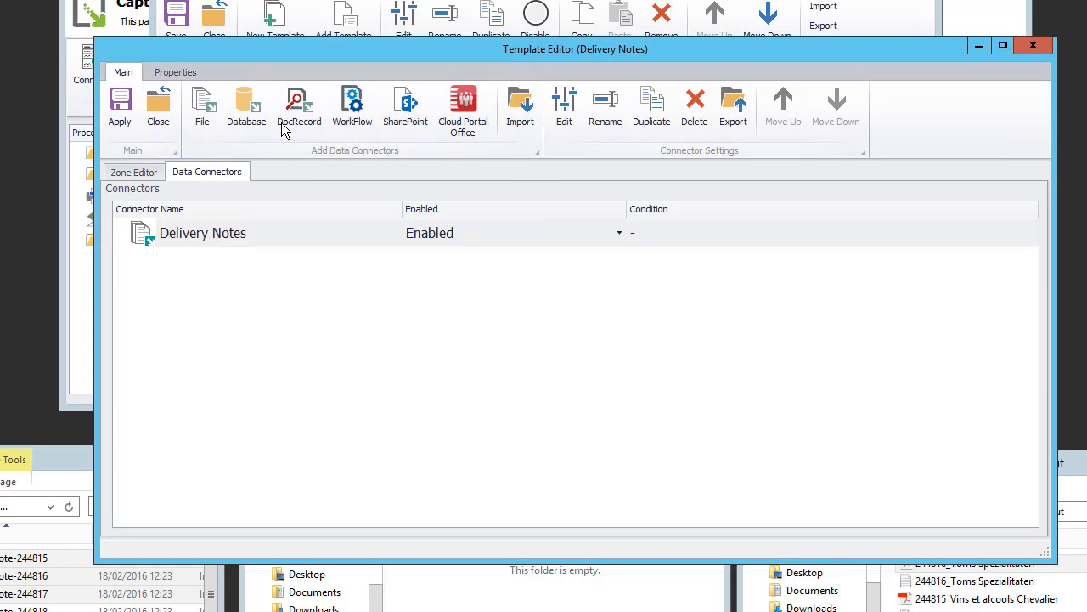
Step: Try adding a second file connector named Errors with its state set to Conditional, and delete it
{"action": "left_click", "coordinate": [204, 102]}
{"action": "type", "text": "Errors"}
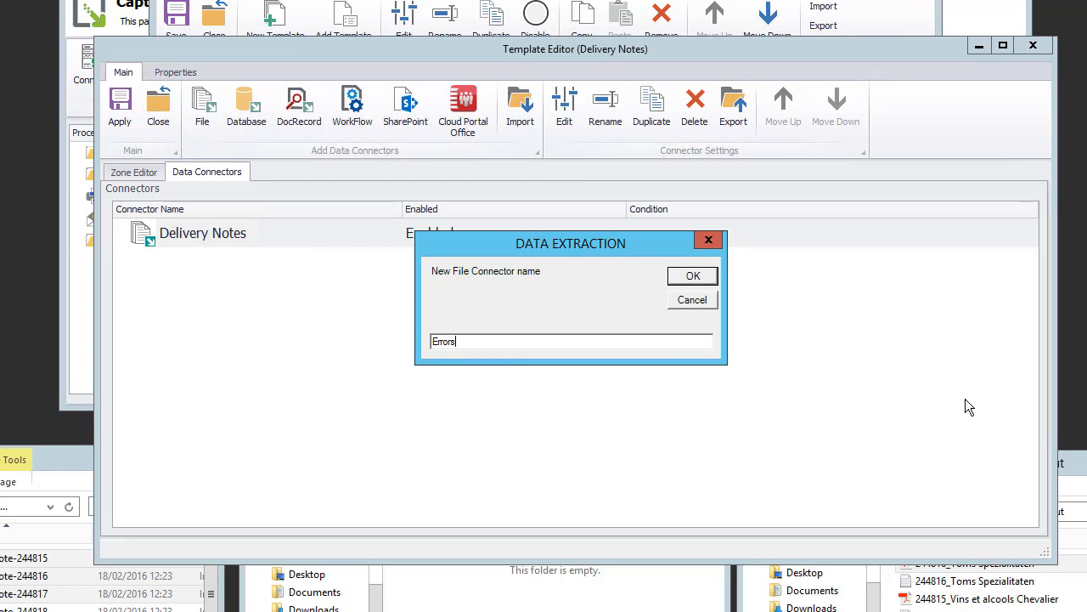
{"action": "left_click", "coordinate": [695, 275]}
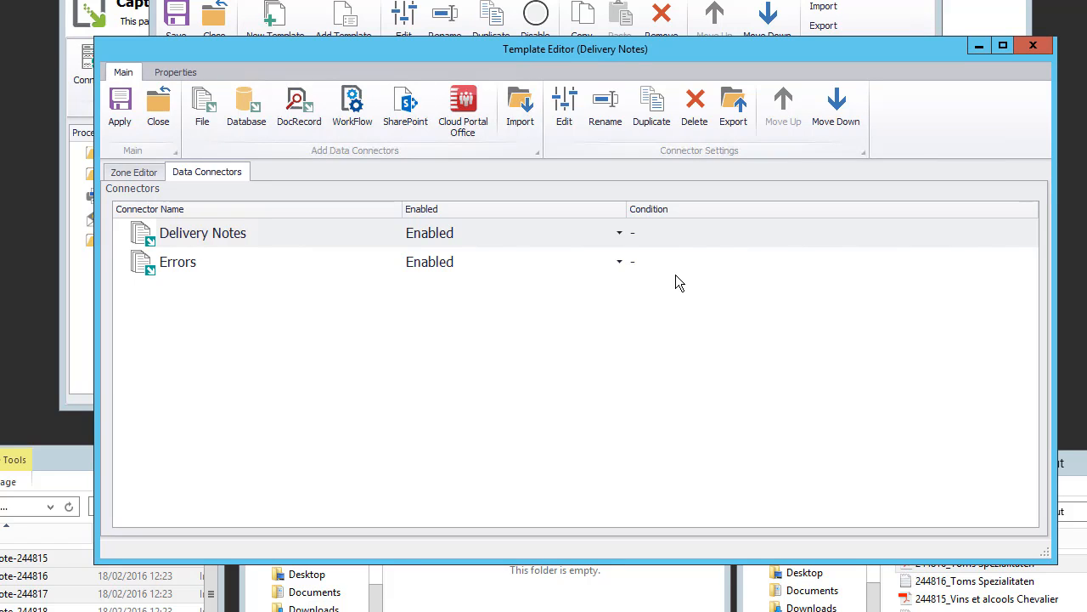
{"action": "left_click", "coordinate": [561, 263]}
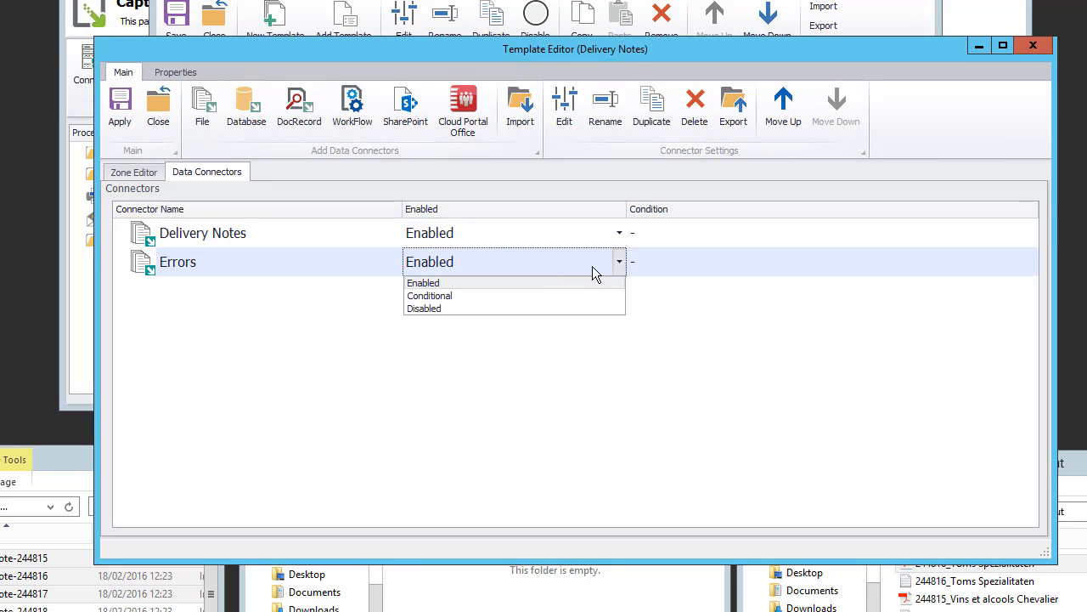
{"action": "left_click", "coordinate": [546, 296]}
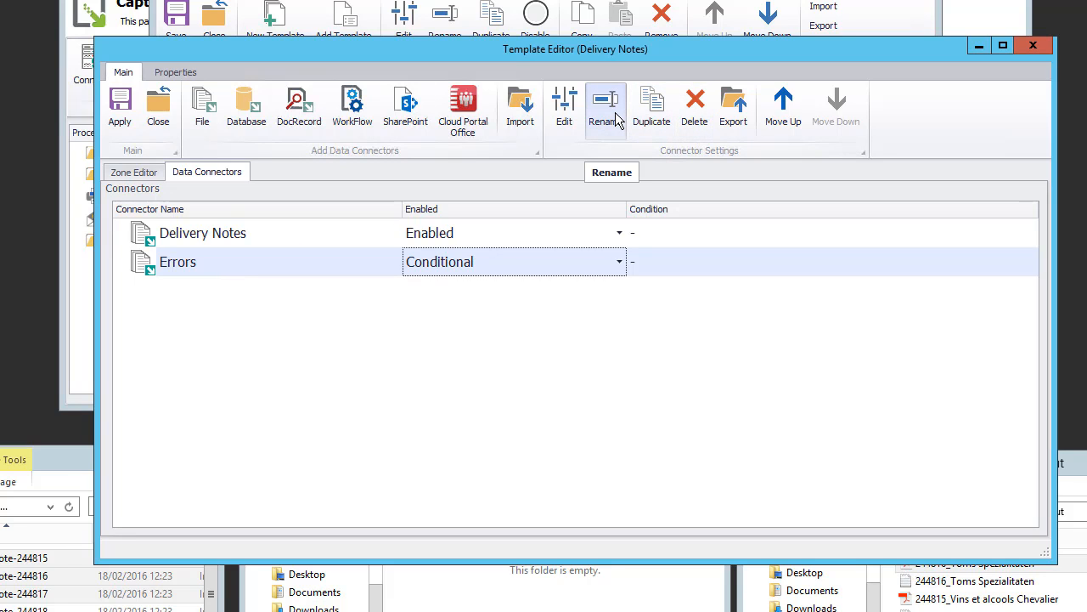
{"action": "left_click", "coordinate": [695, 109]}
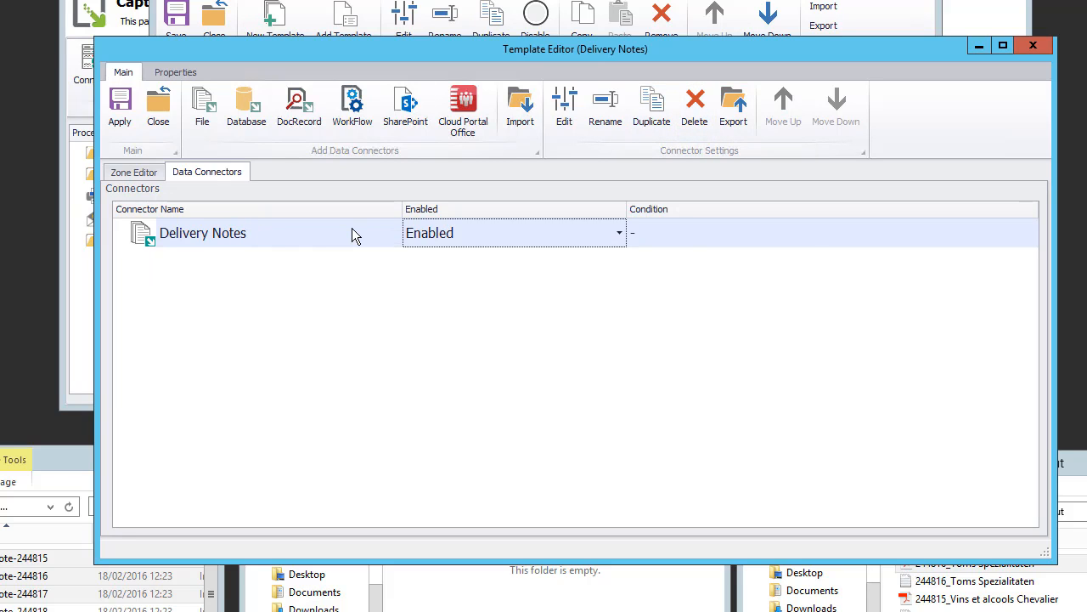
Step: In the Delivery Notes connector's settings, add the template's zones as fields and add another field named DateTime
{"action": "left_click", "coordinate": [566, 119]}
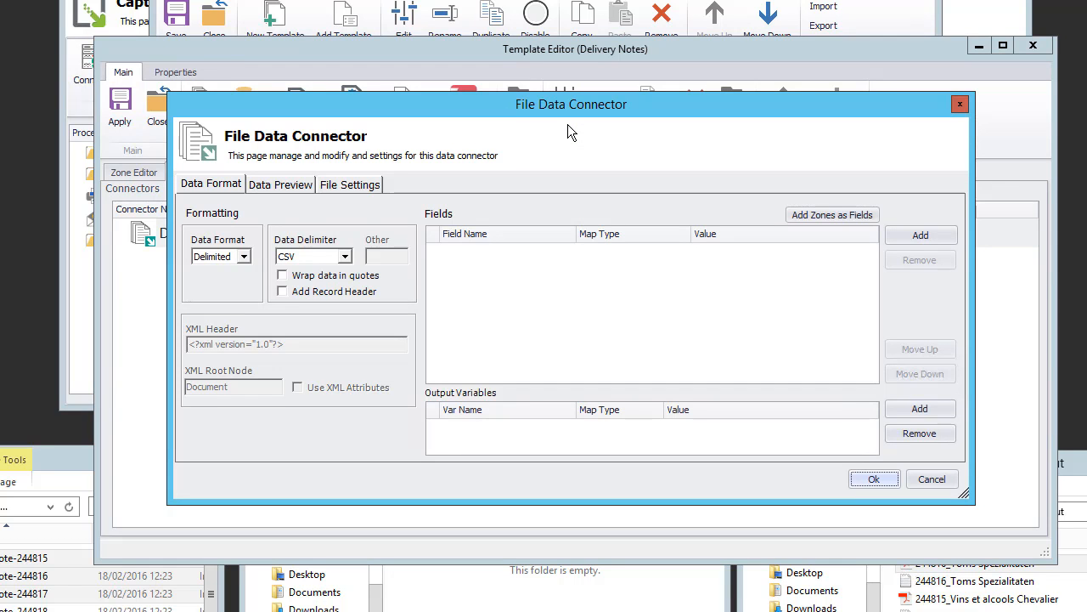
{"action": "left_click", "coordinate": [825, 210]}
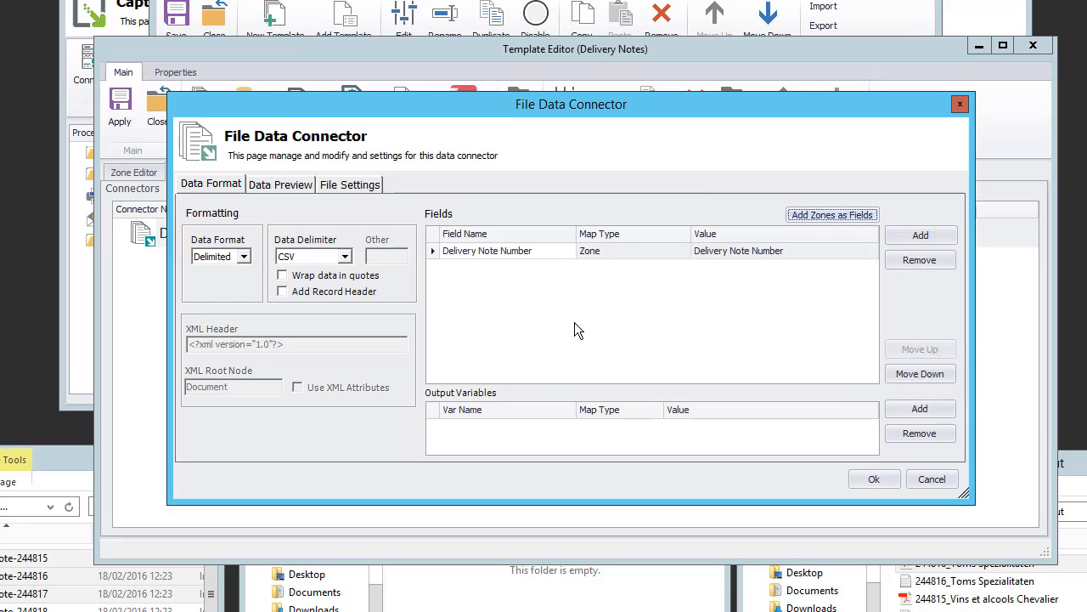
{"action": "left_click", "coordinate": [916, 237]}
{"action": "left_click", "coordinate": [503, 266]}
{"action": "key", "text": "BackSpace"}
{"action": "key", "text": "BackSpace"}
{"action": "key", "text": "BackSpace"}
{"action": "key", "text": "BackSpace"}
{"action": "key", "text": "BackSpace"}
{"action": "key", "text": "BackSpace"}
{"action": "key", "text": "BackSpace"}
{"action": "key", "text": "BackSpace"}
{"action": "key", "text": "BackSpace"}
{"action": "type", "text": "Date T"}
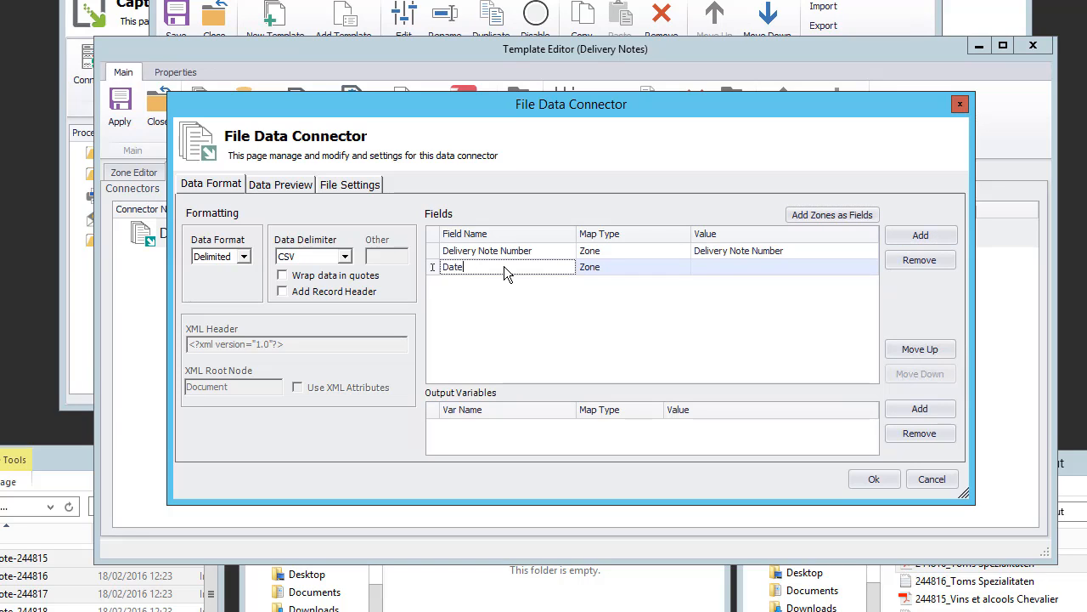
{"action": "key", "text": "BackSpace"}
{"action": "key", "text": "BackSpace"}
{"action": "type", "text": "Tim"}
Step: Set the DateTime field's map type to Text and its value to the verified expression CURDATETIME()
{"action": "left_click", "coordinate": [626, 266]}
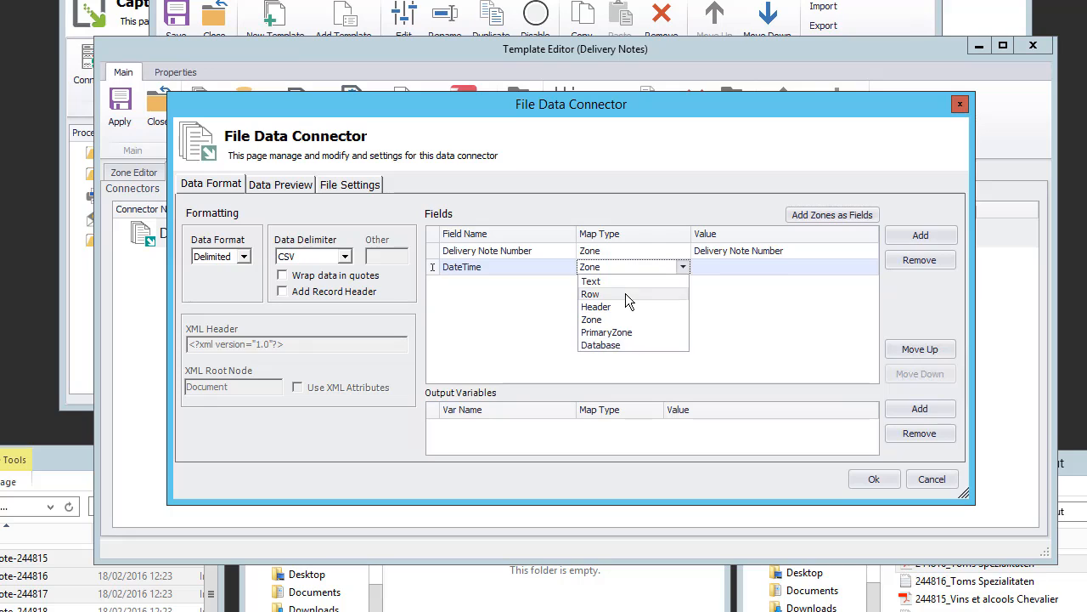
{"action": "left_click", "coordinate": [618, 284]}
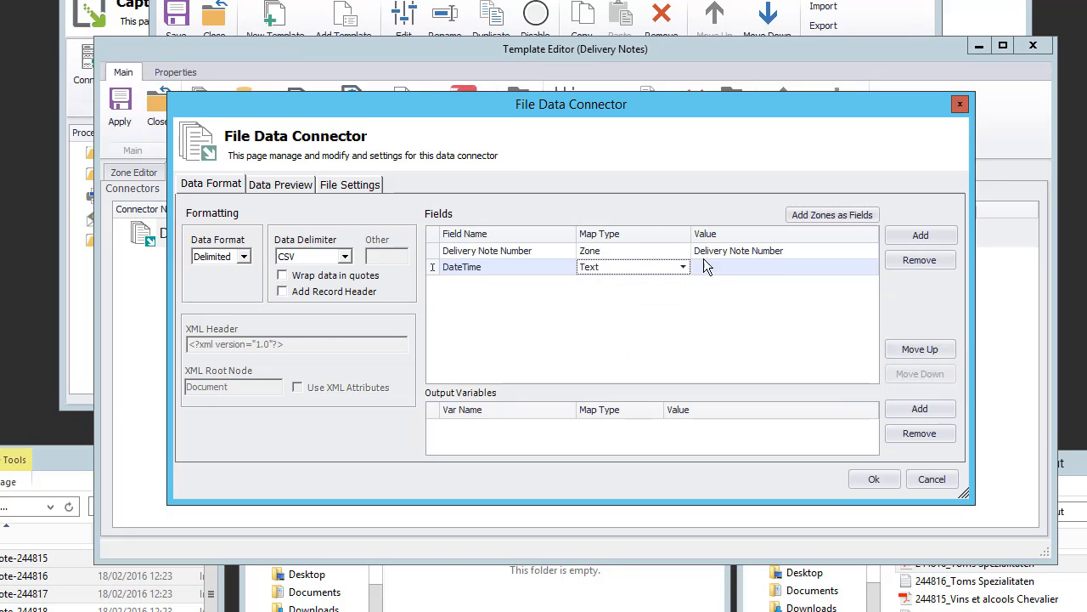
{"action": "left_click", "coordinate": [868, 255]}
{"action": "left_click", "coordinate": [849, 267]}
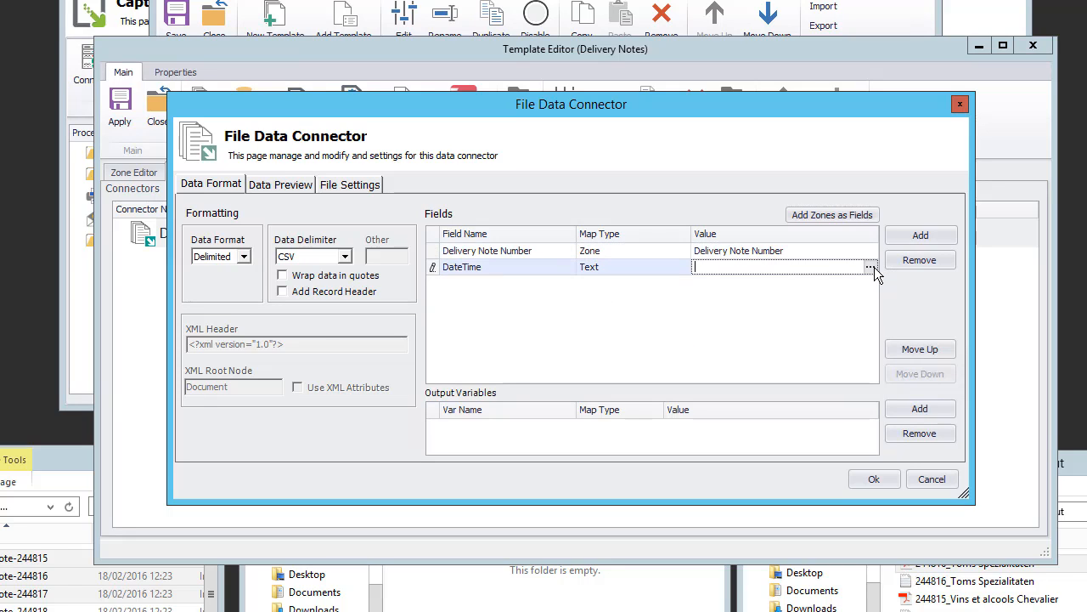
{"action": "left_click", "coordinate": [871, 267]}
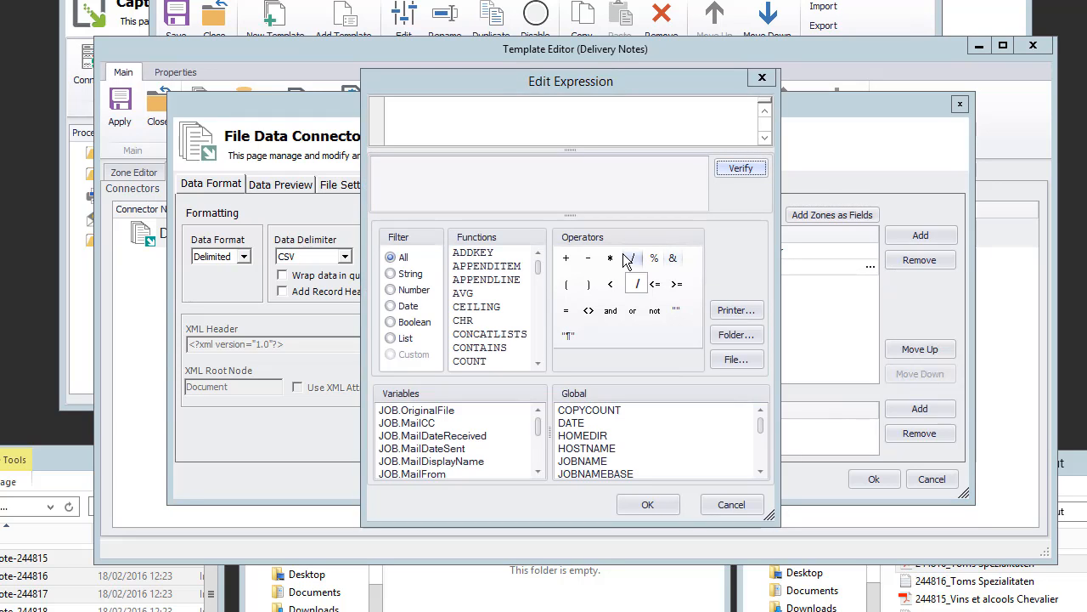
{"action": "left_click", "coordinate": [391, 305]}
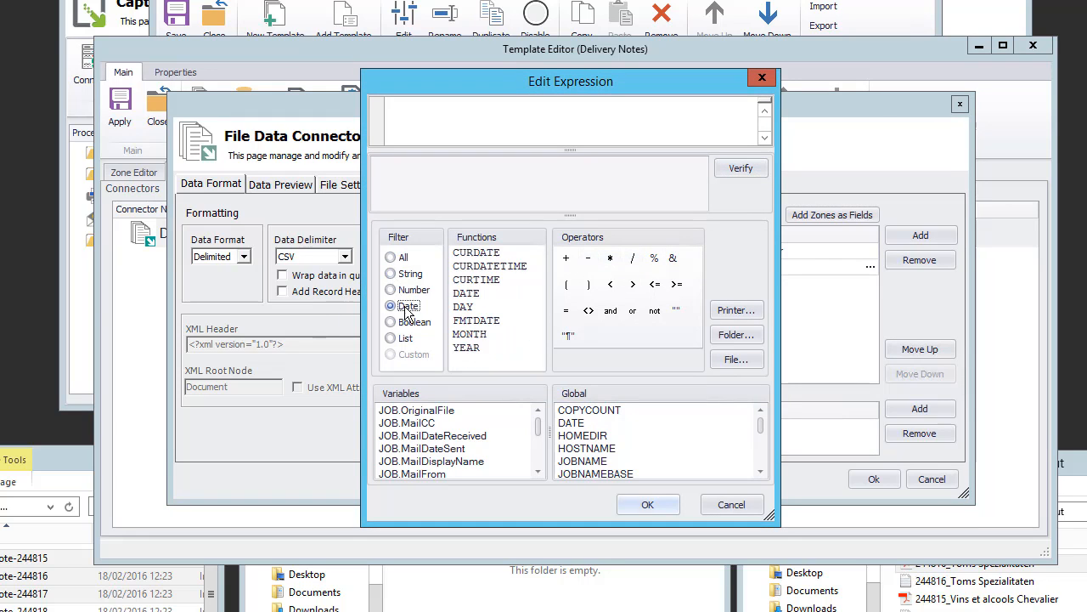
{"action": "double_click", "coordinate": [490, 266]}
{"action": "left_click", "coordinate": [740, 168]}
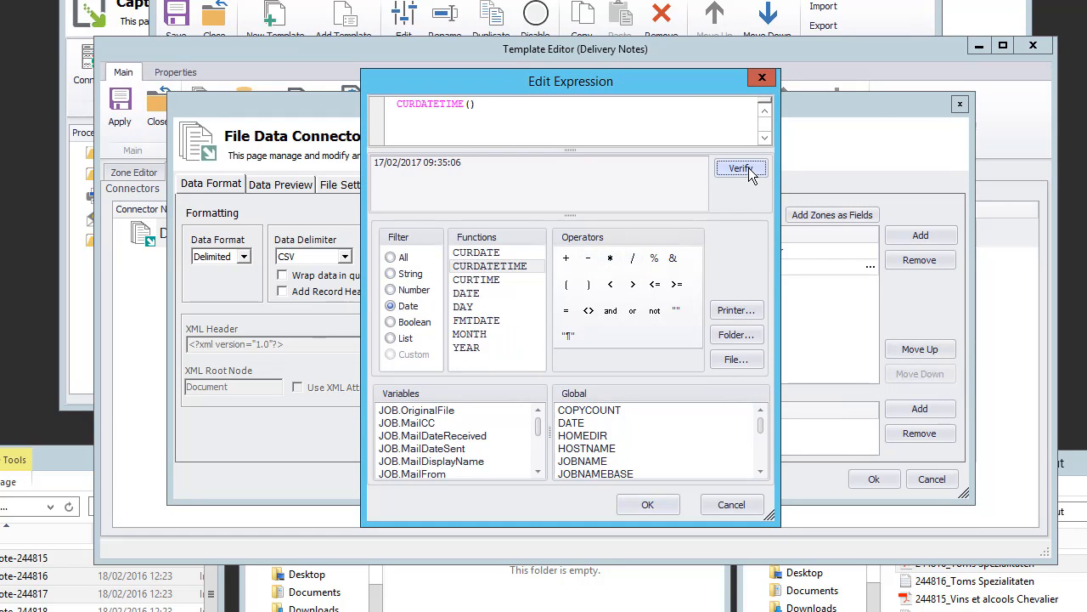
{"action": "left_click", "coordinate": [641, 508]}
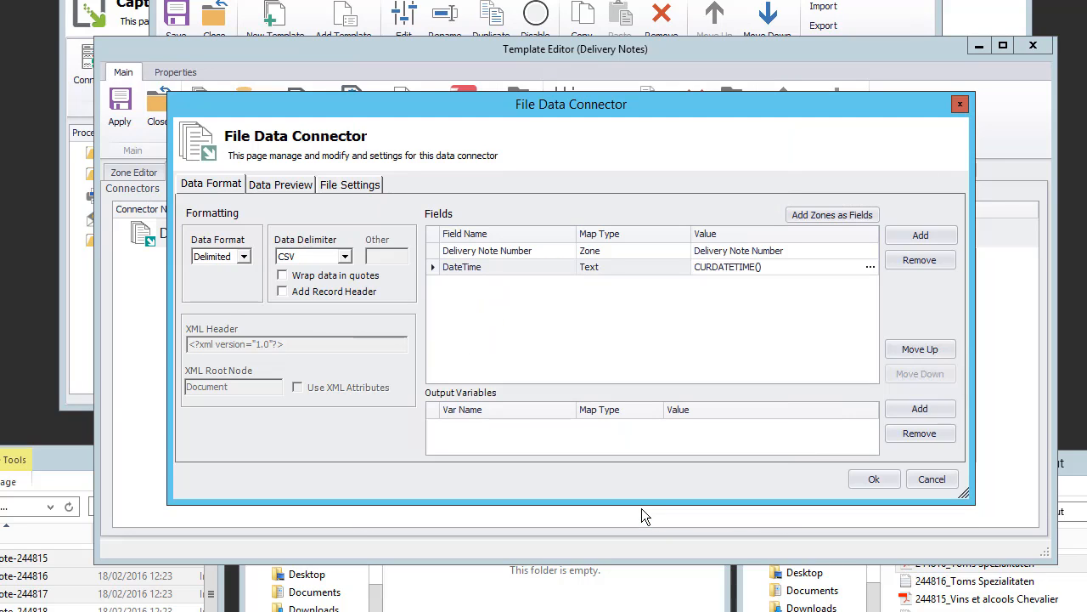
Step: Set the connector's data format to XML and preview the output with field names and with actual data
{"action": "left_click", "coordinate": [244, 257]}
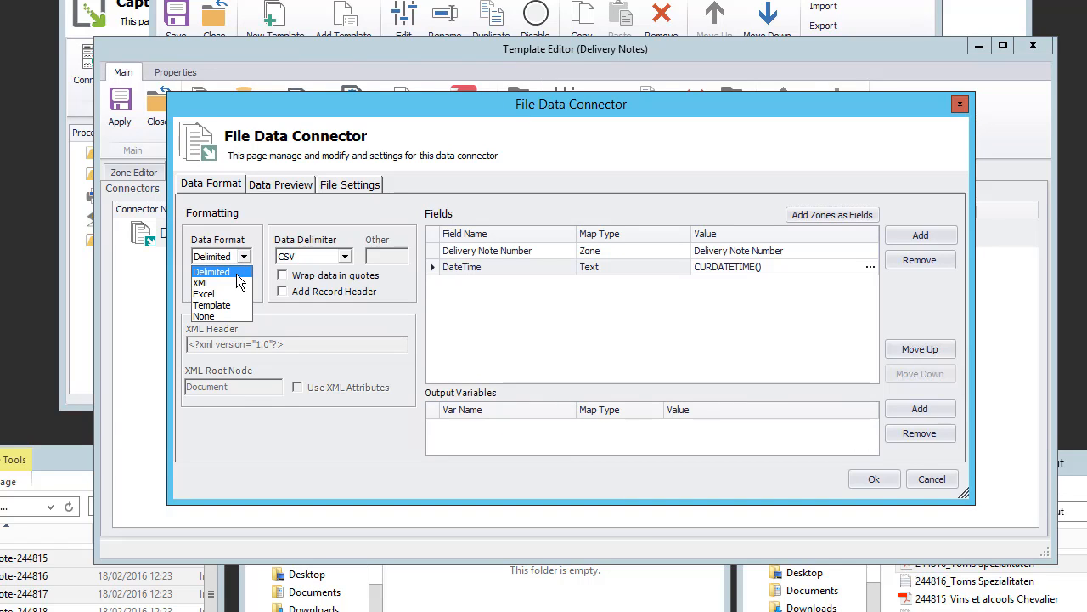
{"action": "left_click", "coordinate": [234, 283]}
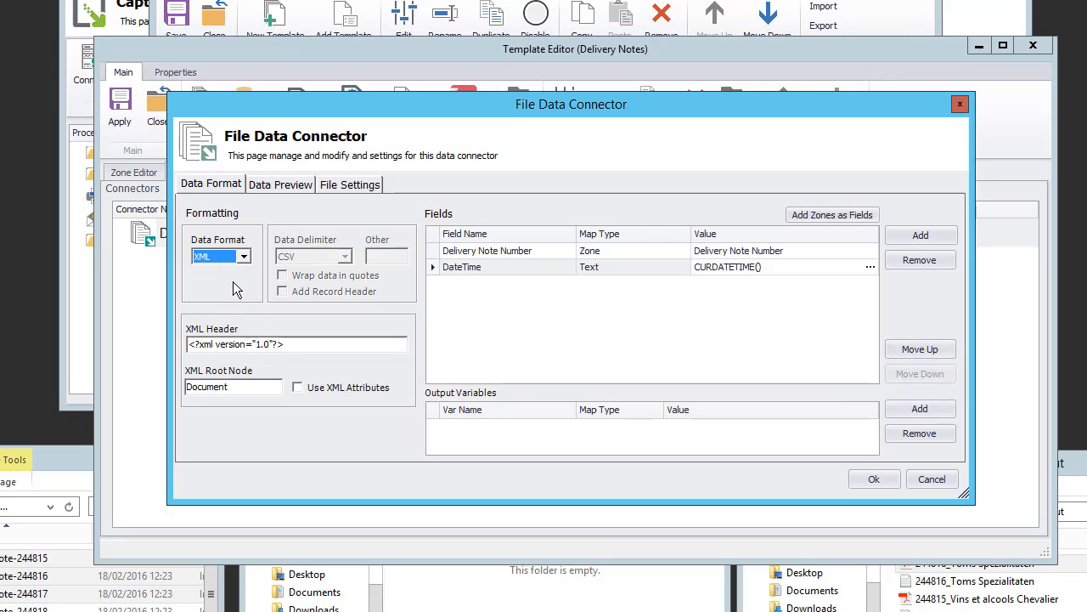
{"action": "left_click", "coordinate": [283, 192]}
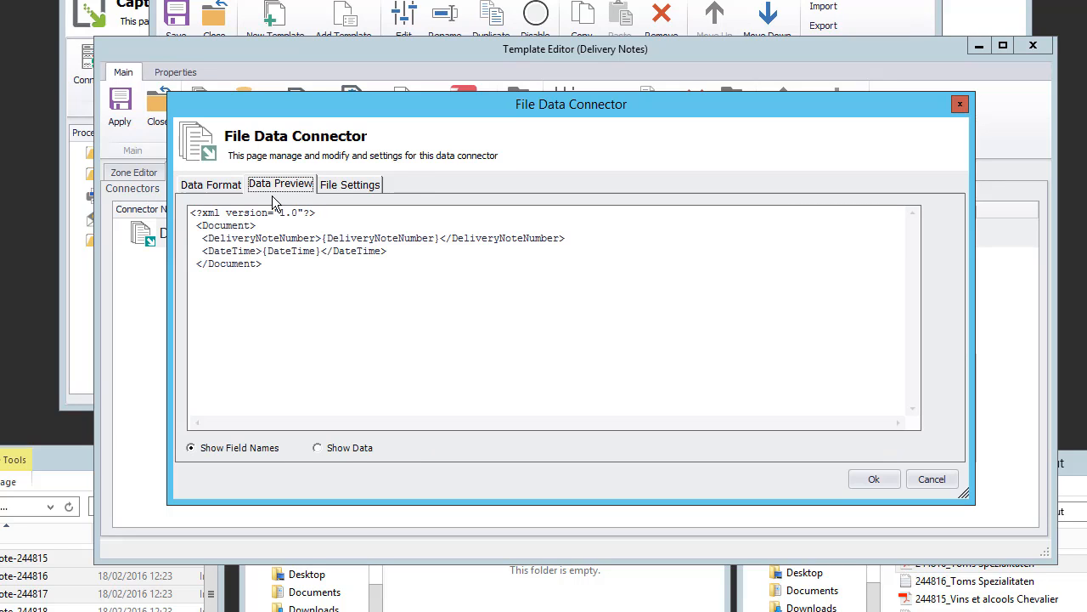
{"action": "left_click_drag", "start_coordinate": [262, 269], "coordinate": [191, 212]}
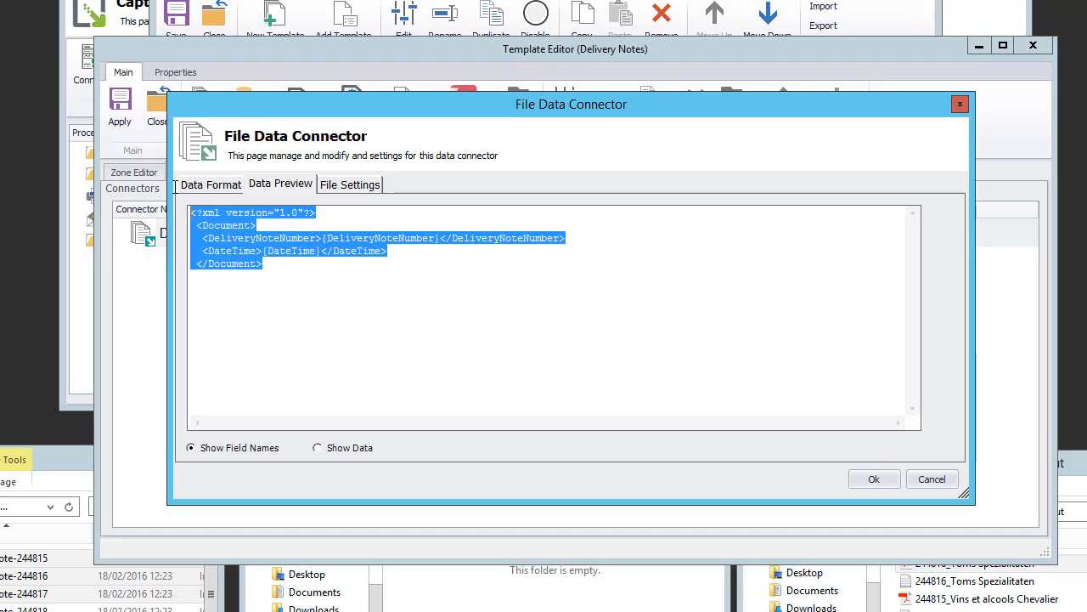
{"action": "left_click", "coordinate": [319, 448]}
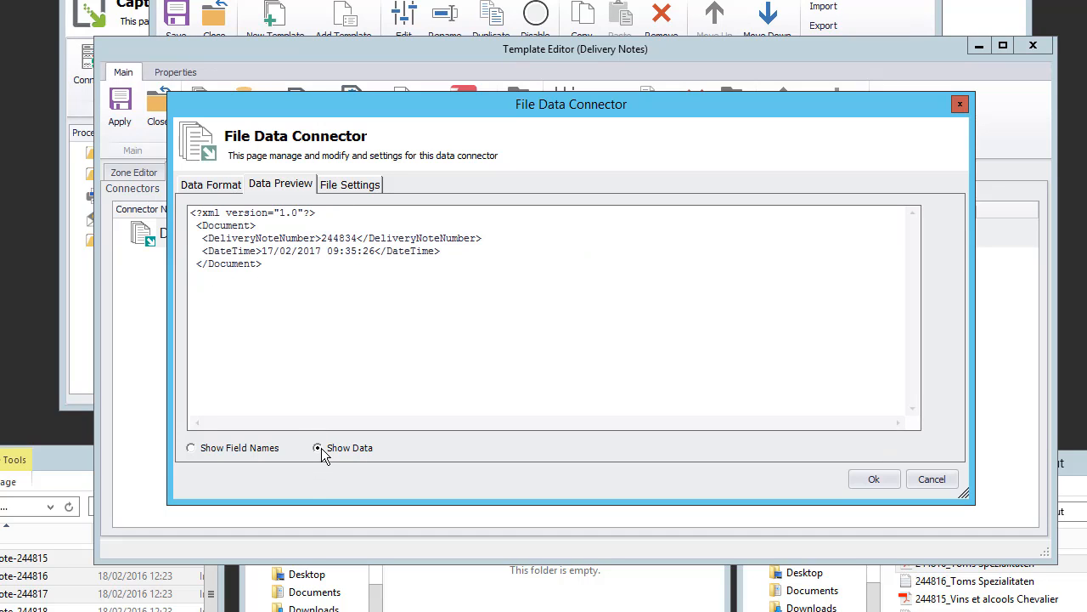
{"action": "left_click_drag", "start_coordinate": [321, 239], "coordinate": [357, 240]}
{"action": "left_click", "coordinate": [374, 260]}
Step: Enable document file output and set the document folder path to a new desktop folder named Delivery Notes
{"action": "left_click", "coordinate": [343, 185]}
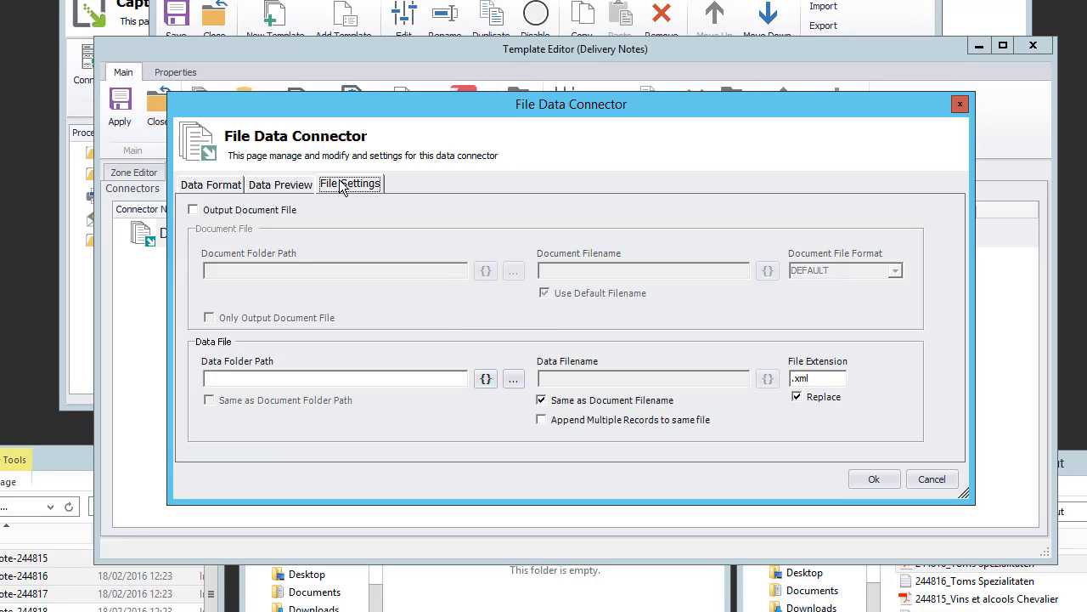
{"action": "left_click", "coordinate": [255, 212]}
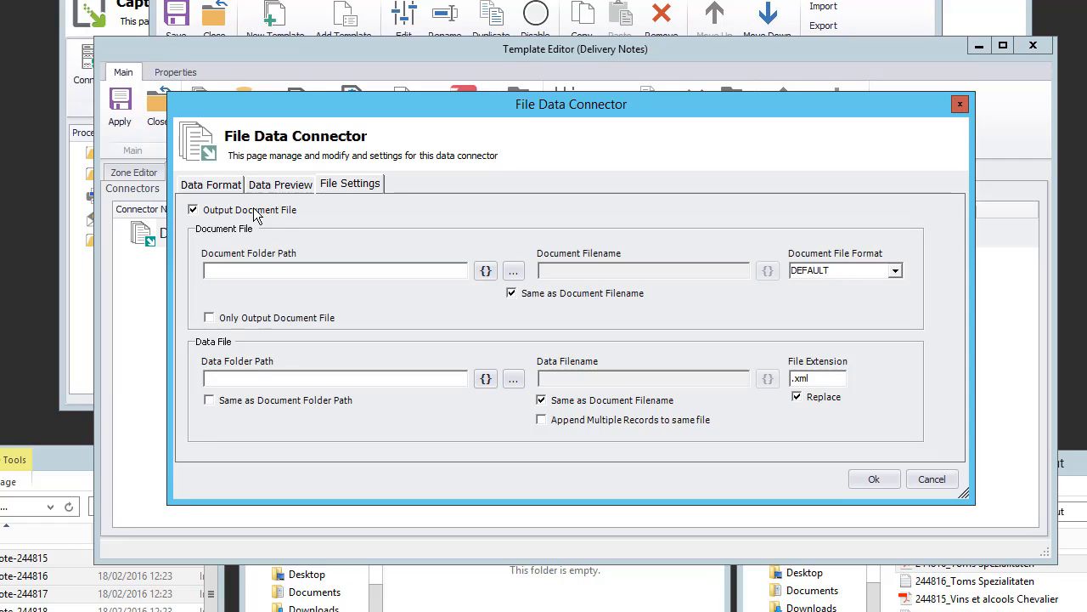
{"action": "left_click", "coordinate": [486, 271]}
{"action": "left_click", "coordinate": [723, 338]}
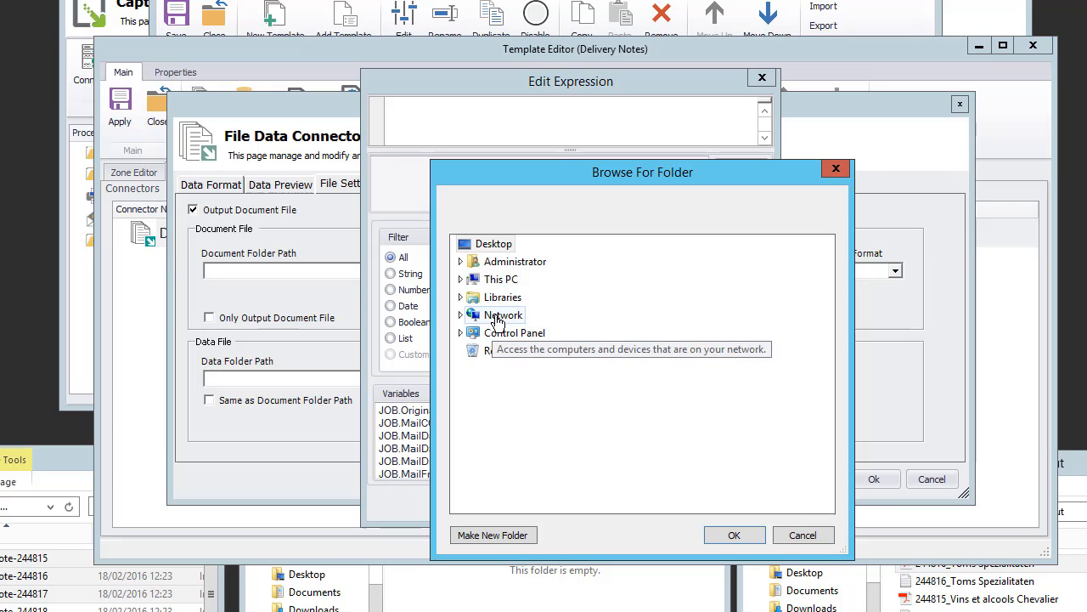
{"action": "left_click", "coordinate": [493, 536]}
{"action": "type", "text": "Delivery Notes"}
{"action": "key", "text": "Return"}
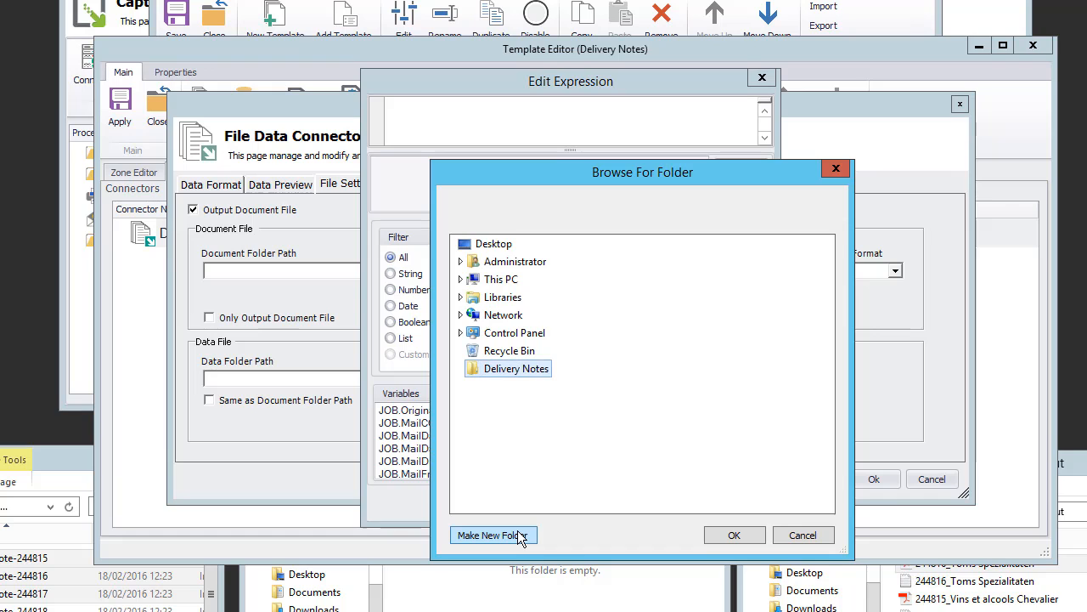
{"action": "left_click", "coordinate": [715, 537]}
{"action": "left_click", "coordinate": [695, 515]}
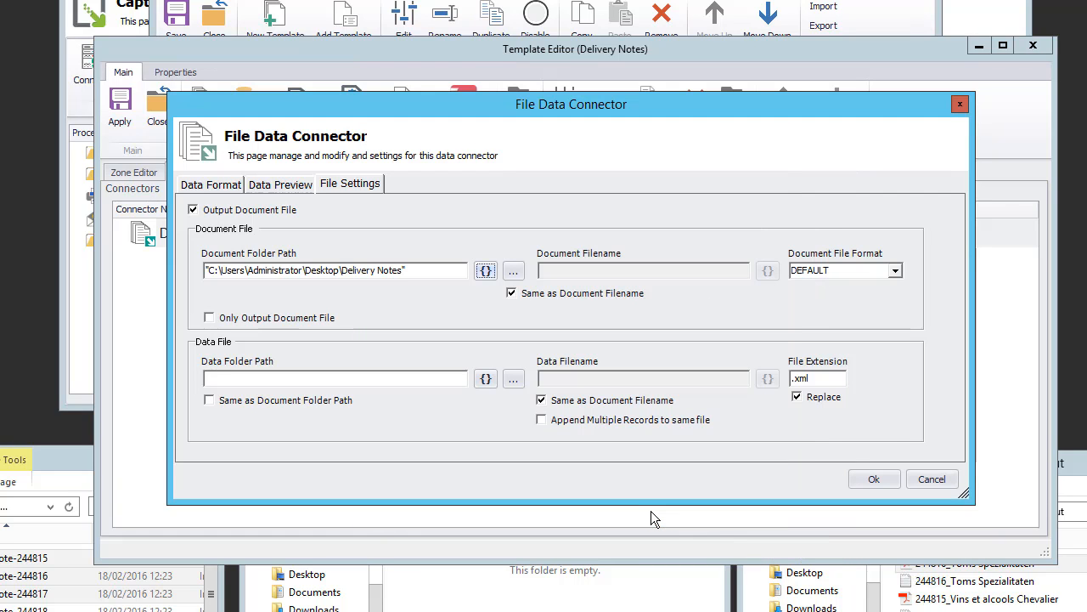
Step: Disable reuse of the original document filename and set the document filename to JOB.Delivery Note Number
{"action": "left_click", "coordinate": [512, 294]}
{"action": "left_click", "coordinate": [767, 270]}
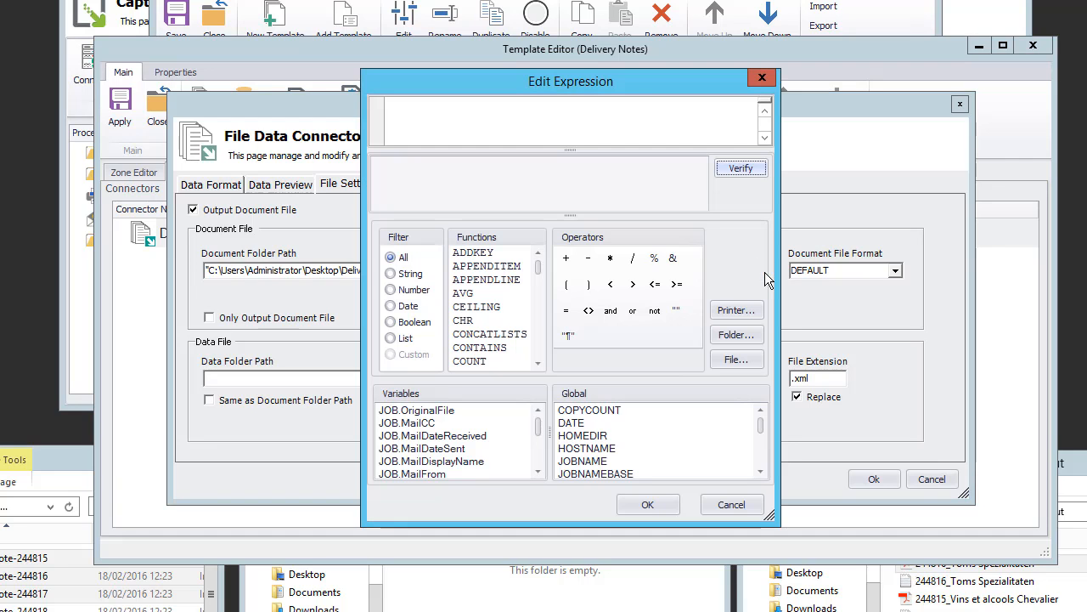
{"action": "left_click_drag", "start_coordinate": [538, 427], "coordinate": [538, 465]}
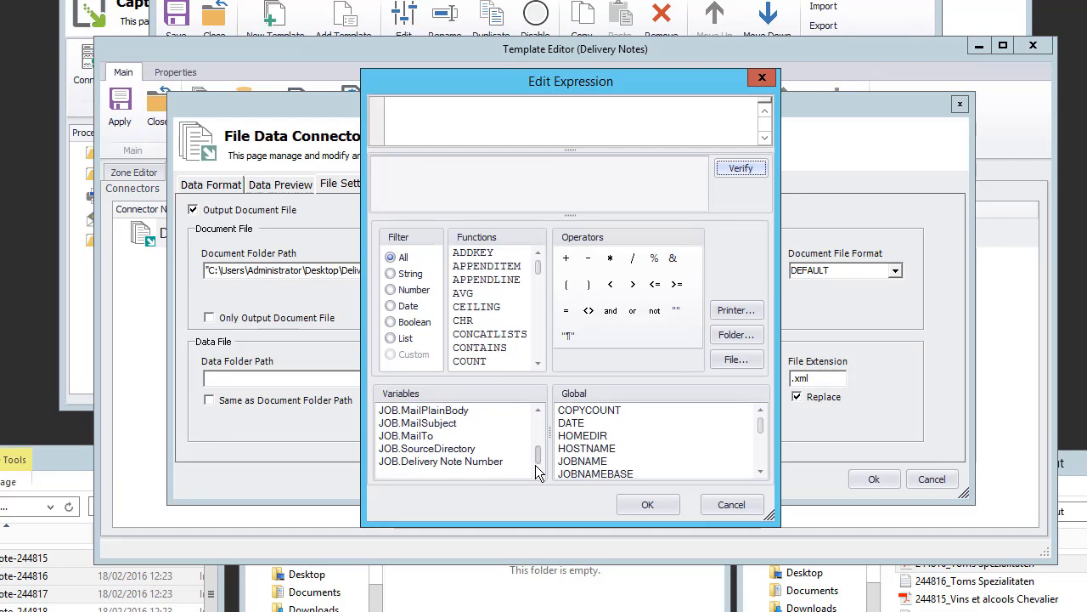
{"action": "double_click", "coordinate": [430, 462]}
{"action": "left_click", "coordinate": [659, 504]}
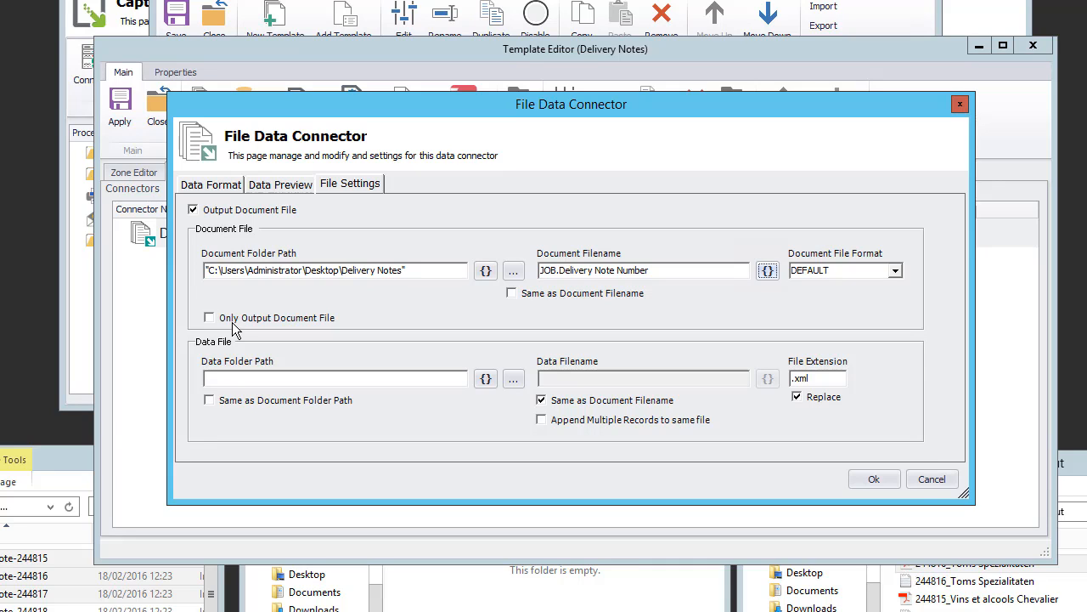
Step: Set the data file to use the document folder path, accept the connector settings, and save the template and template sets
{"action": "left_click", "coordinate": [272, 400]}
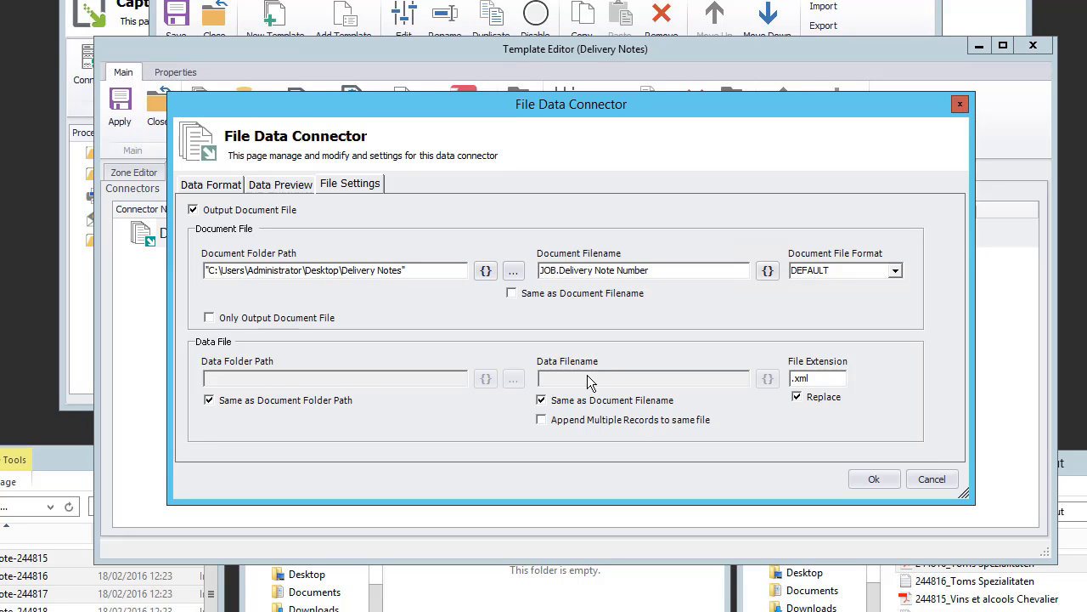
{"action": "left_click", "coordinate": [877, 480]}
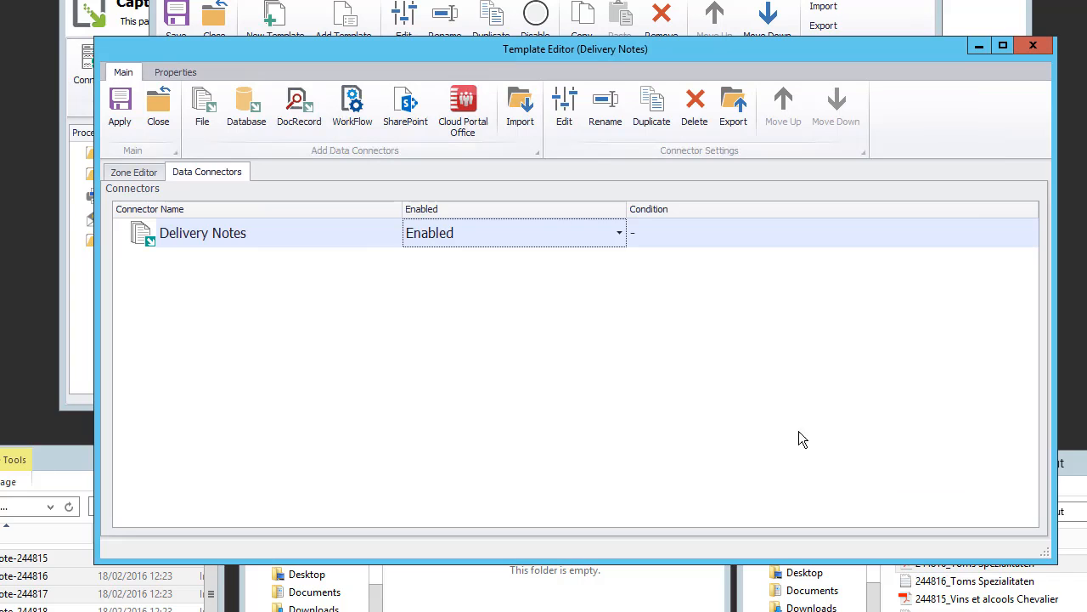
{"action": "left_click", "coordinate": [119, 98]}
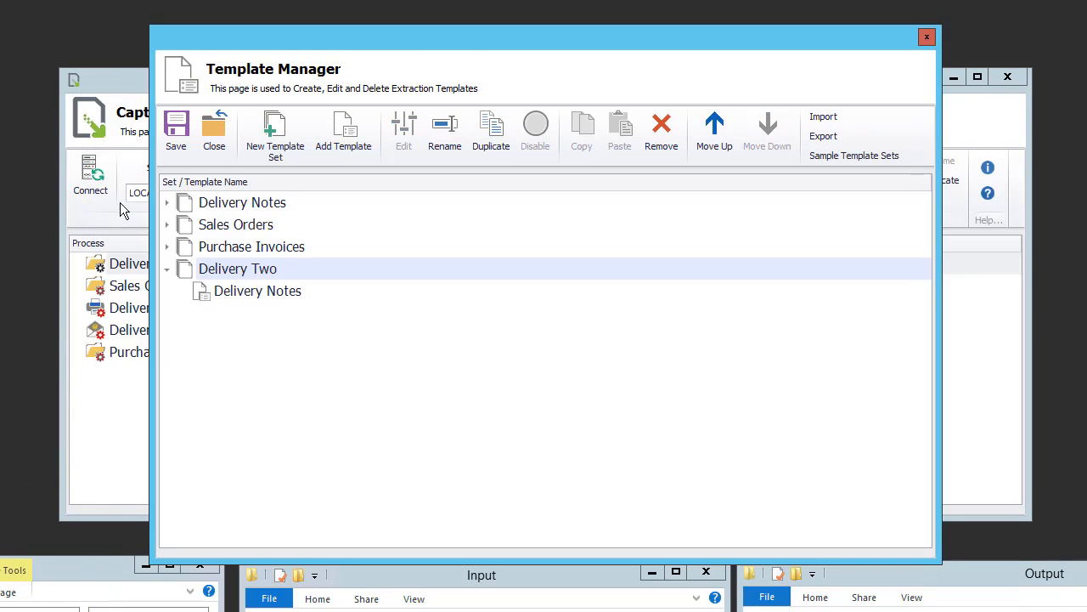
{"action": "left_click", "coordinate": [173, 132]}
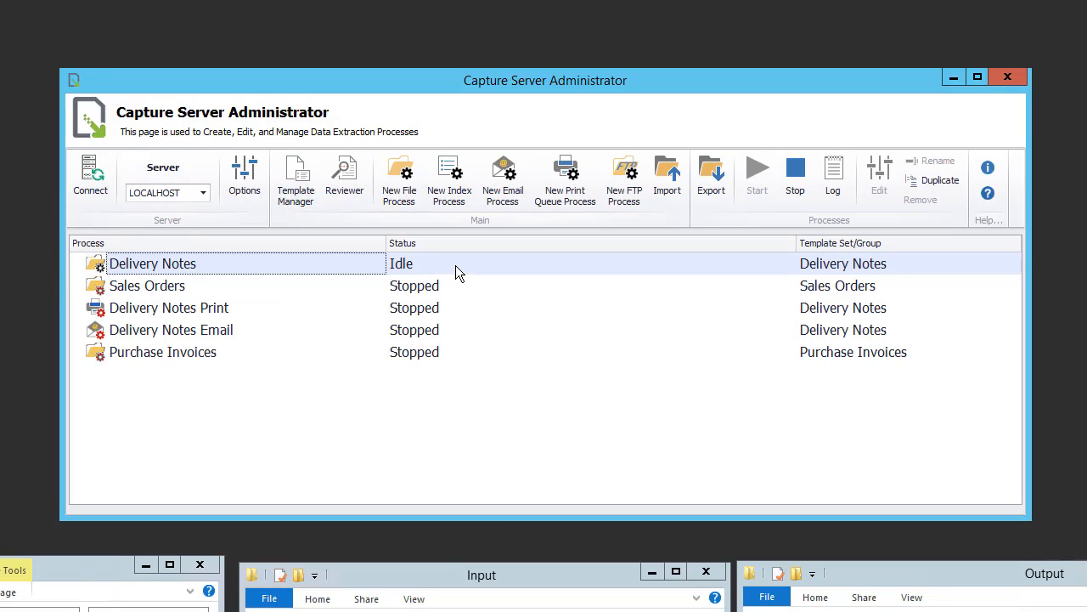
Step: Stop the Delivery Notes process, set its template set to Delivery Two, and restart it
{"action": "left_click", "coordinate": [795, 190]}
{"action": "left_click", "coordinate": [881, 190]}
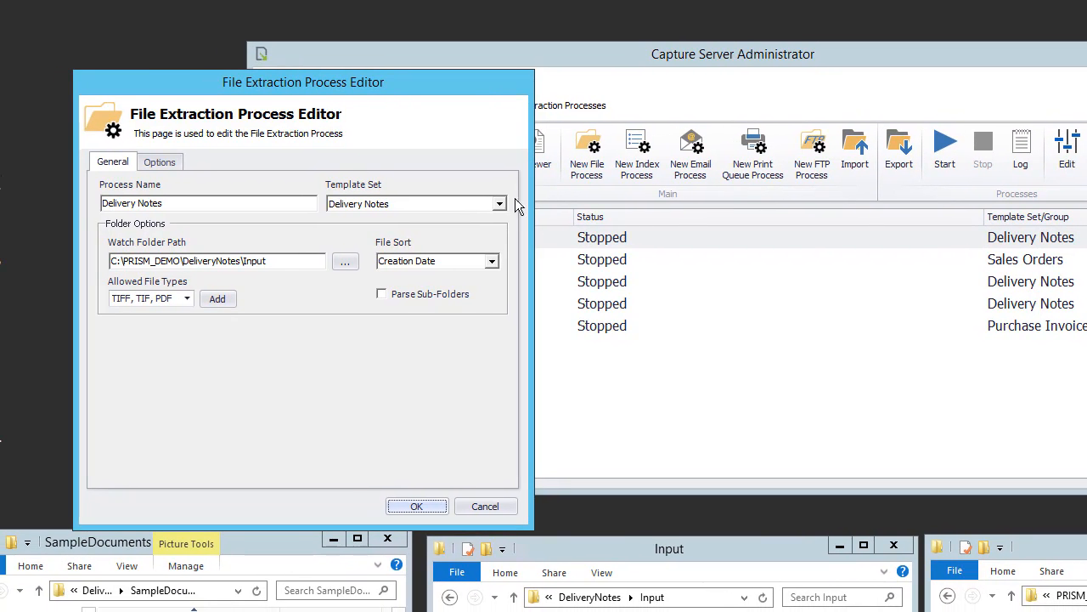
{"action": "left_click", "coordinate": [499, 204]}
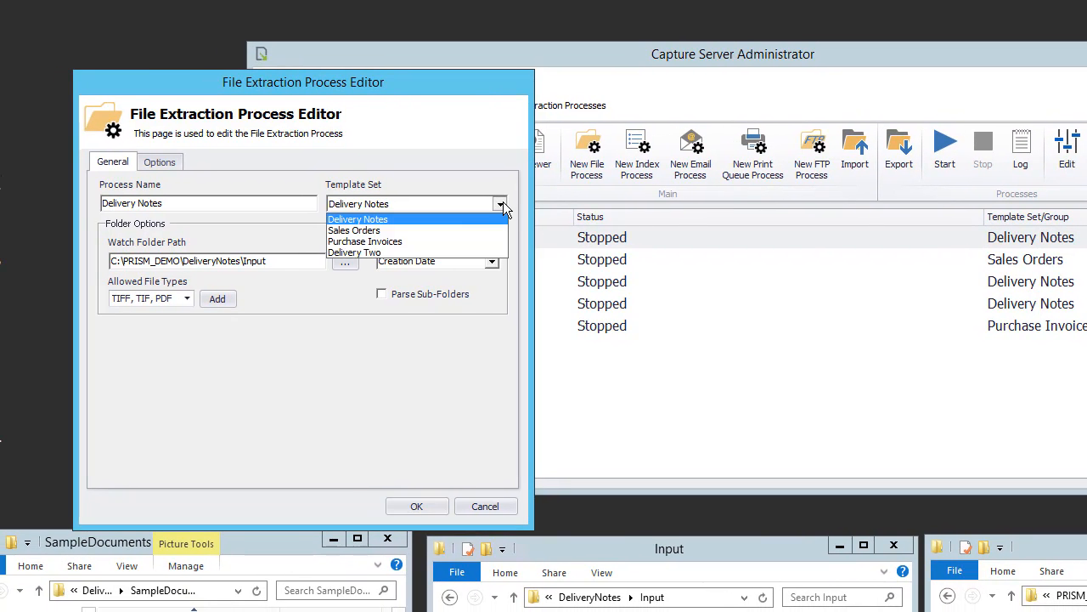
{"action": "left_click", "coordinate": [441, 252]}
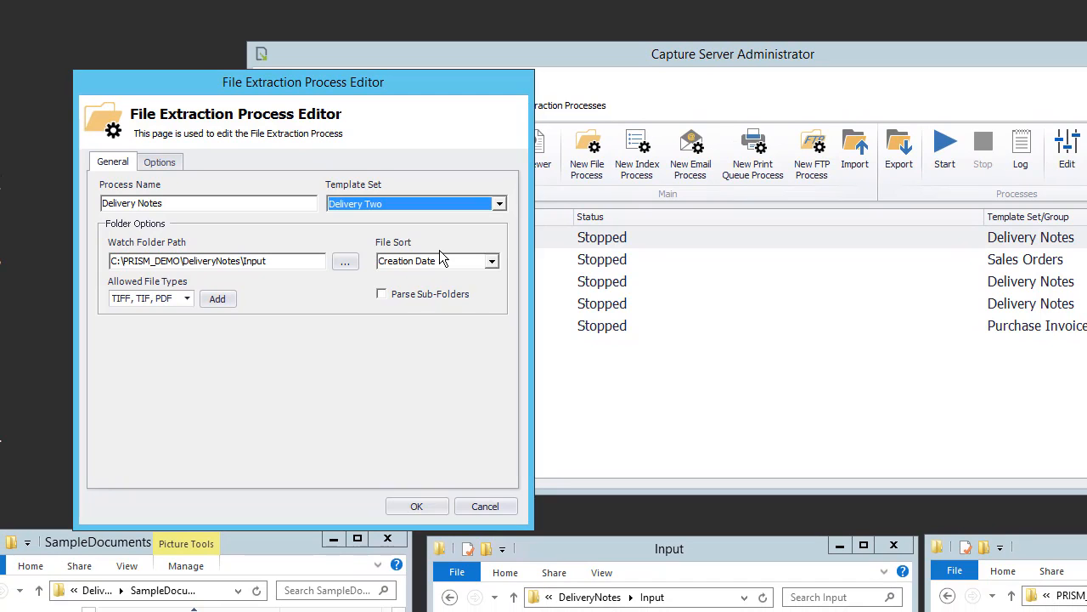
{"action": "left_click", "coordinate": [412, 505]}
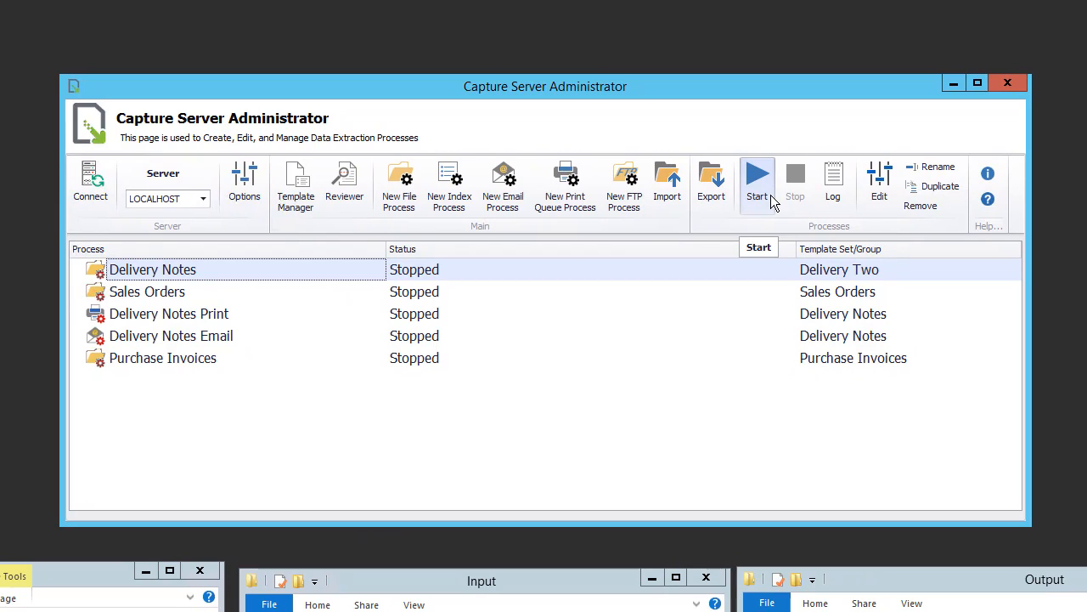
{"action": "left_click", "coordinate": [770, 194]}
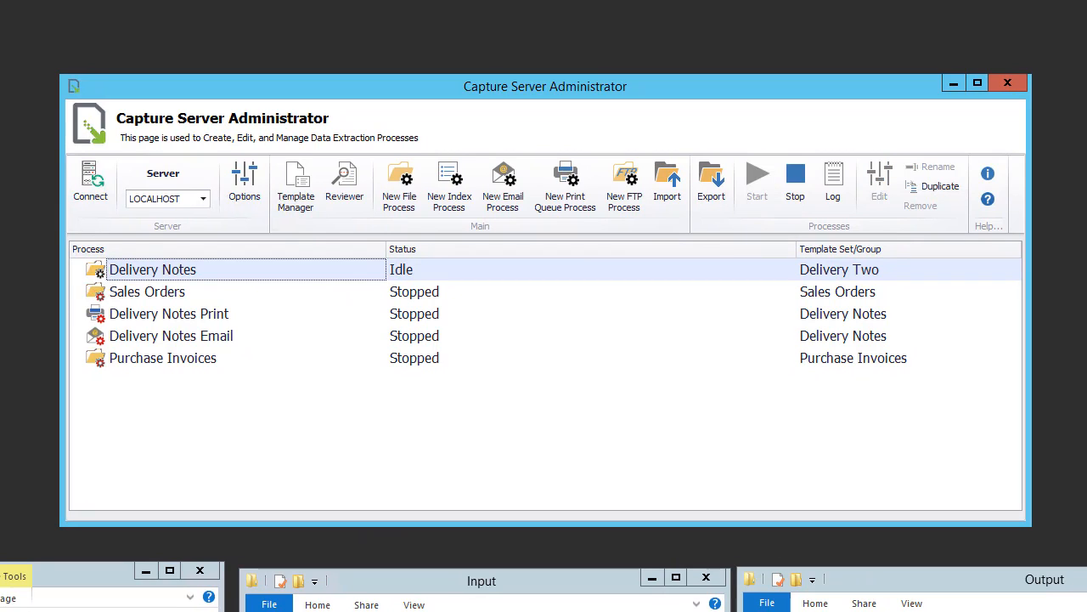
Step: Copy the first four sample delivery notes, 244815 to 244818, from SampleDocuments into the Input folder
{"action": "left_click", "coordinate": [111, 605]}
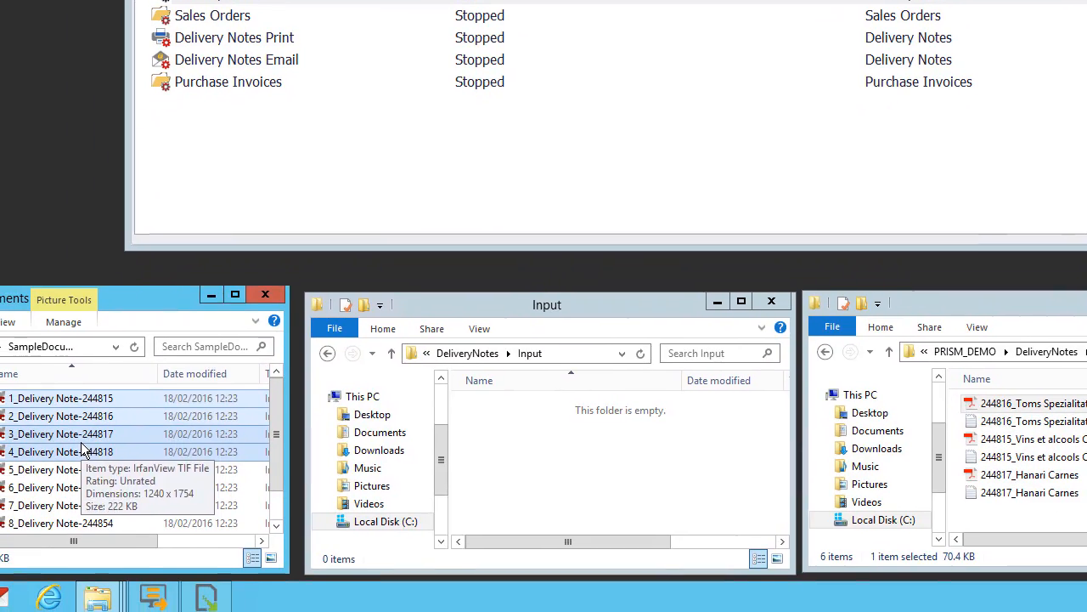
{"action": "left_click_drag", "start_coordinate": [85, 445], "coordinate": [506, 474]}
{"action": "left_click", "coordinate": [557, 488]}
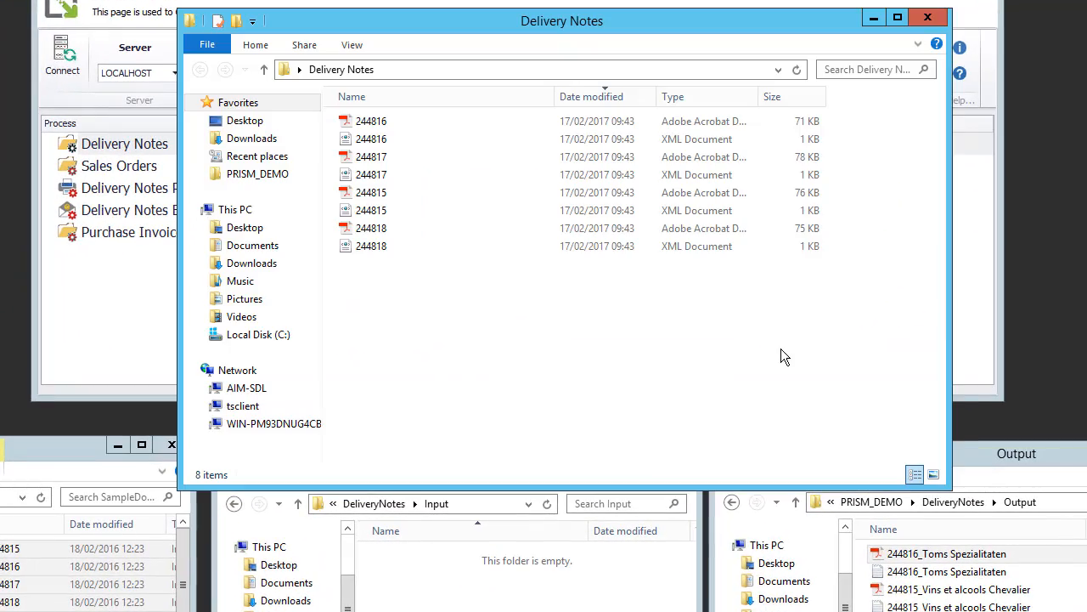
Step: Examine the 244816 XML file in the Delivery Notes output folder and close both the file and folder windows
{"action": "double_click", "coordinate": [370, 141]}
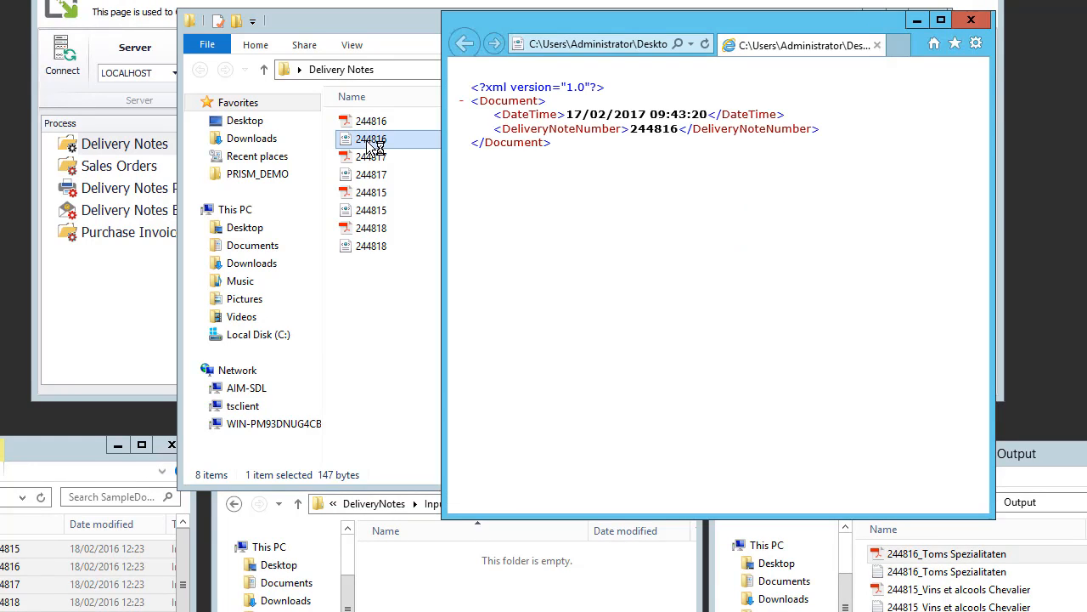
{"action": "left_click", "coordinate": [972, 19]}
{"action": "left_click", "coordinate": [933, 19]}
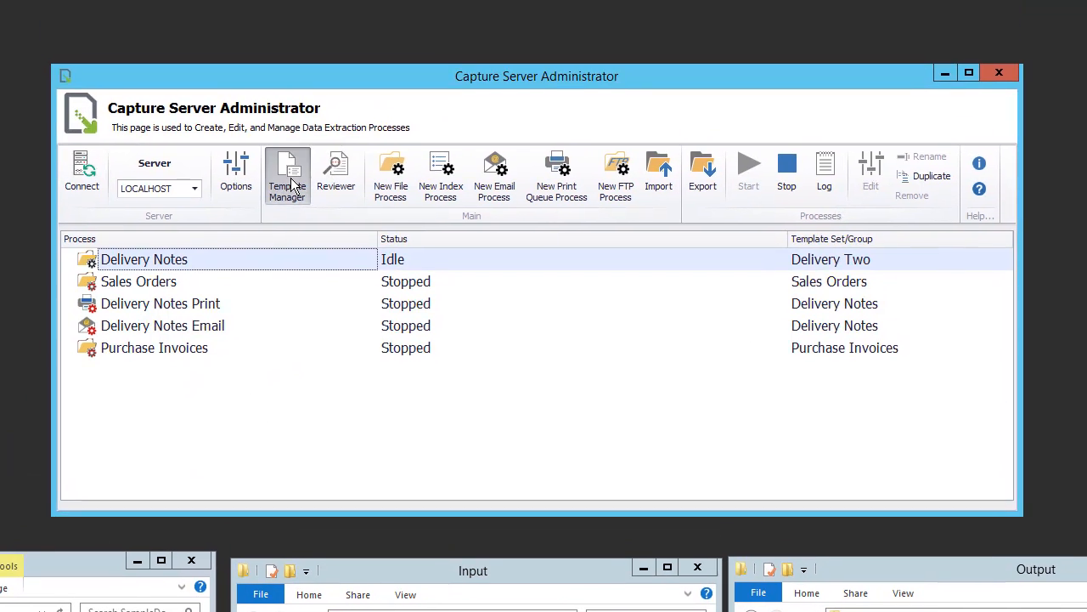
Step: Open the Delivery Notes template from the Delivery Notes set for editing and examine its sample document's header and delivery address
{"action": "left_click", "coordinate": [291, 183]}
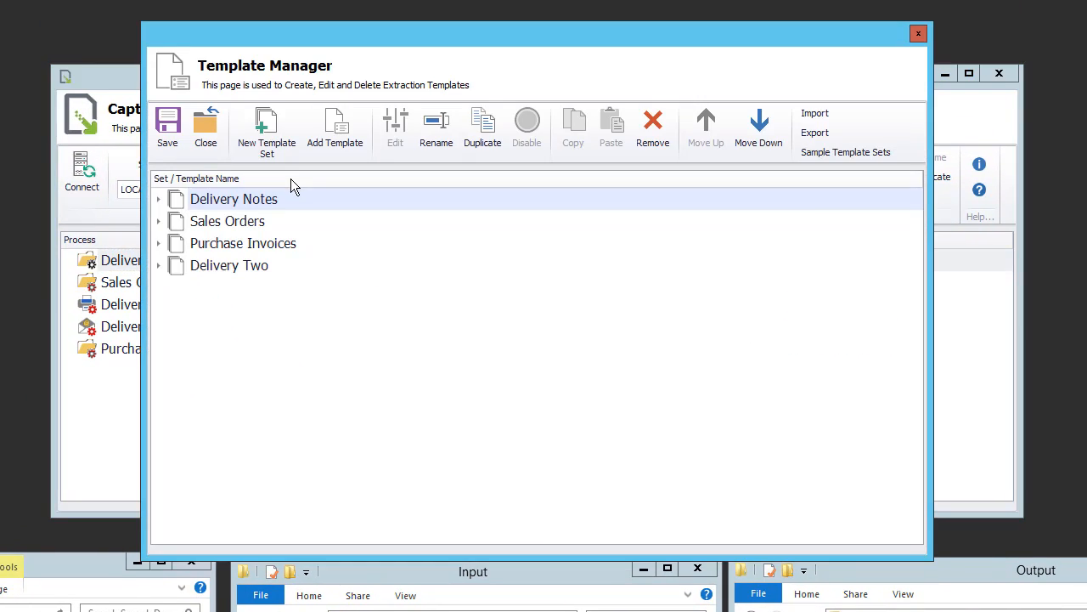
{"action": "left_click", "coordinate": [158, 199]}
{"action": "left_click", "coordinate": [255, 223]}
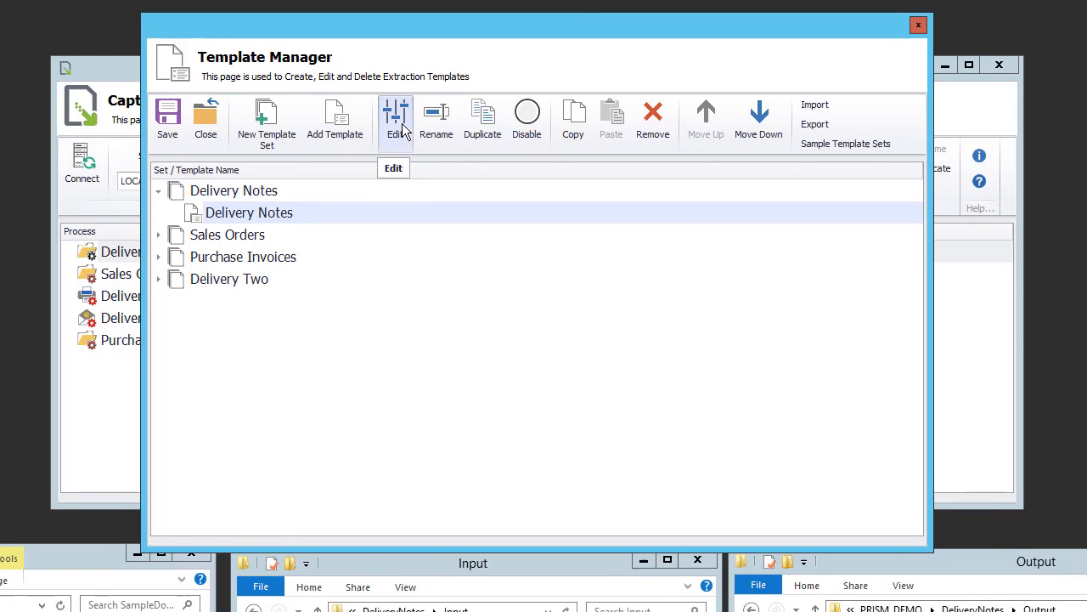
{"action": "left_click", "coordinate": [404, 130]}
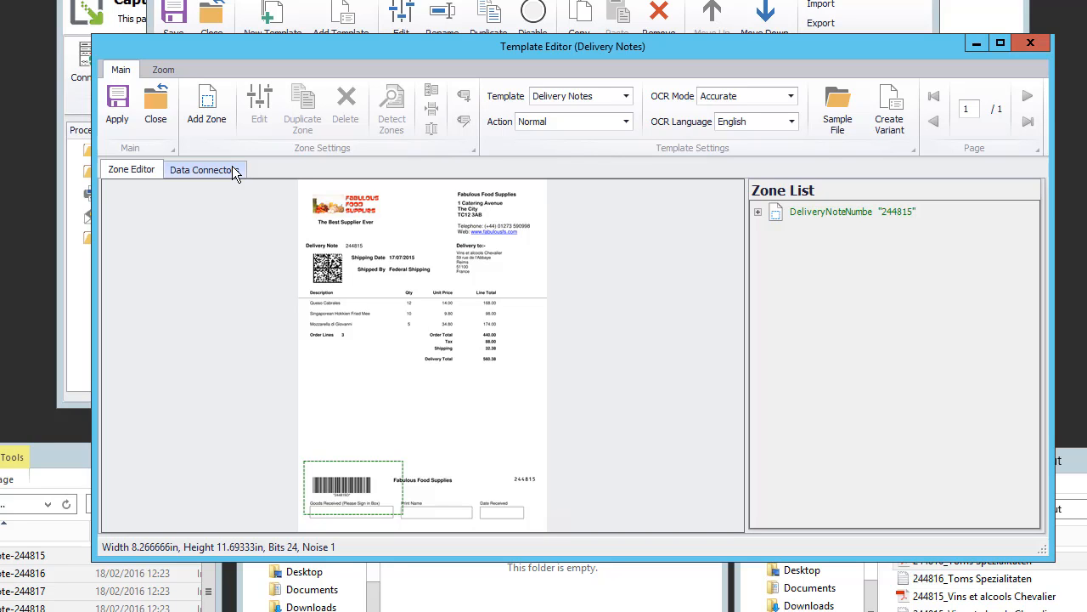
{"action": "left_click", "coordinate": [163, 69]}
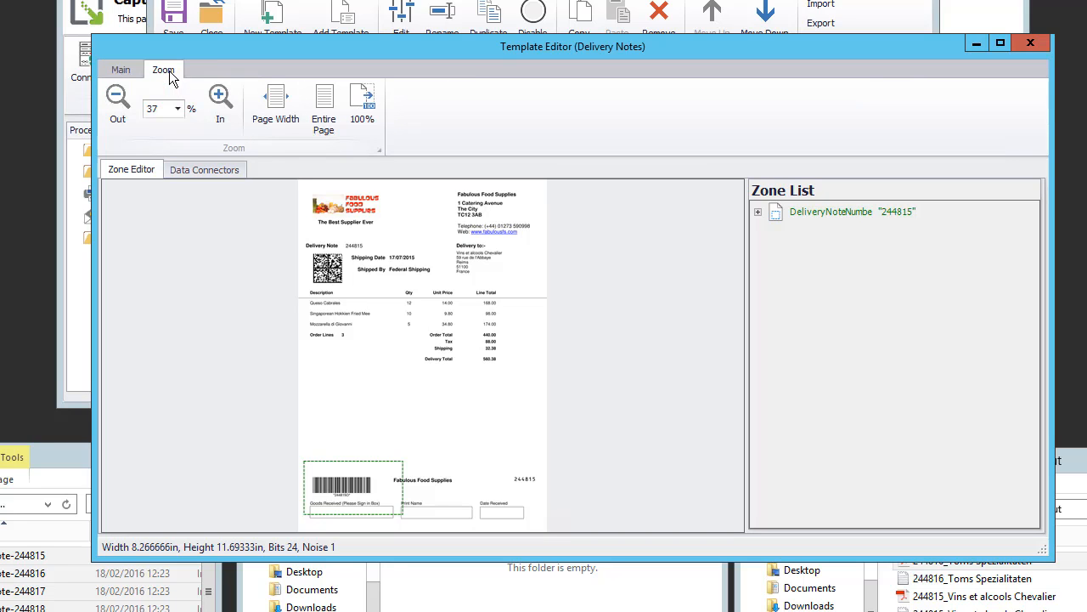
{"action": "left_click", "coordinate": [216, 106]}
{"action": "left_click", "coordinate": [216, 105]}
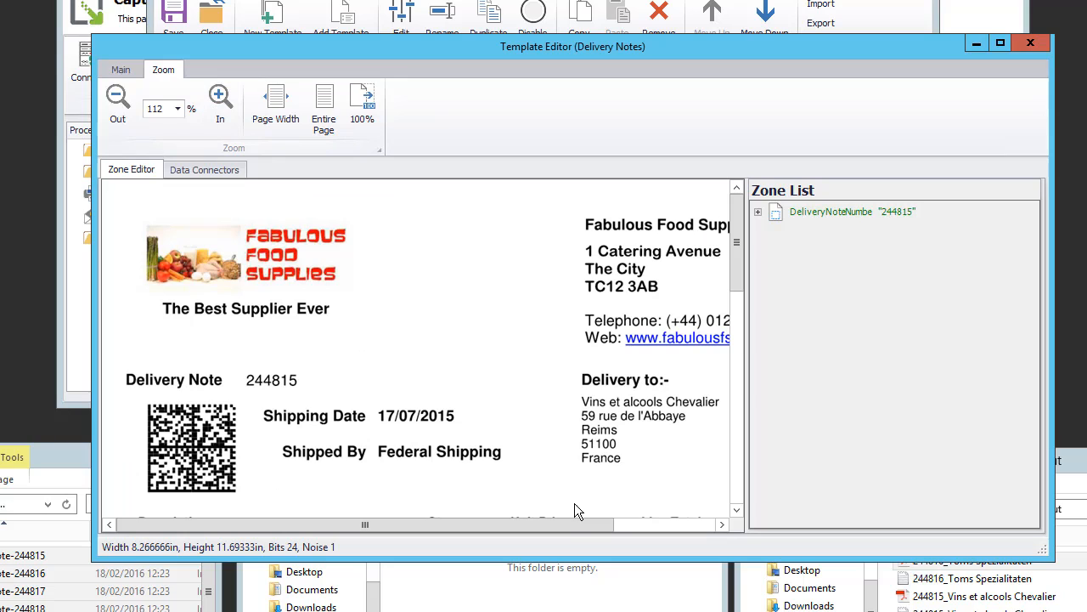
{"action": "left_click_drag", "start_coordinate": [570, 524], "coordinate": [654, 523]}
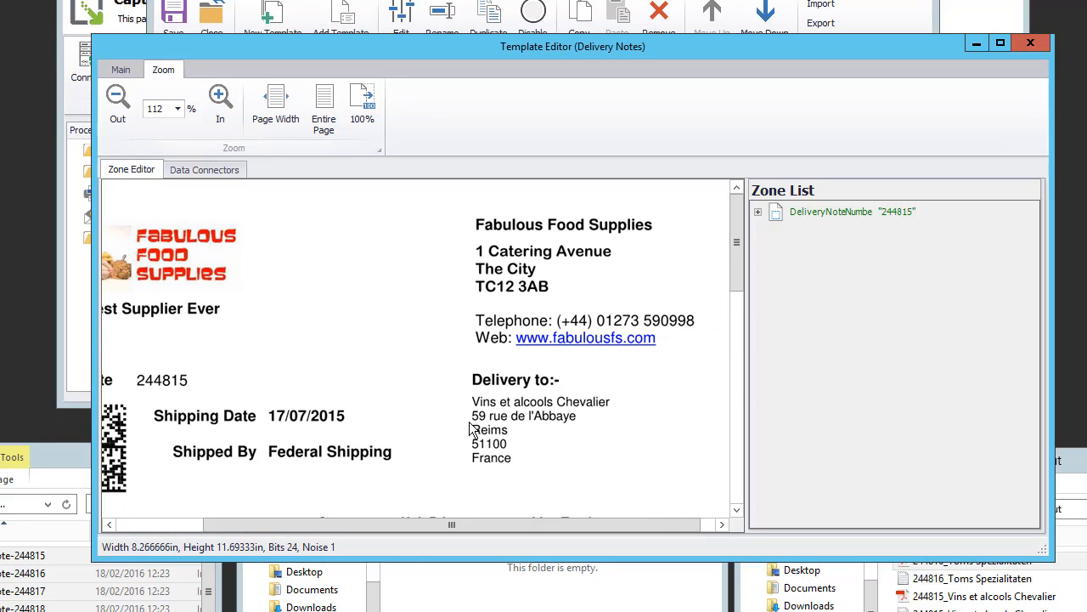
{"action": "left_click", "coordinate": [175, 520]}
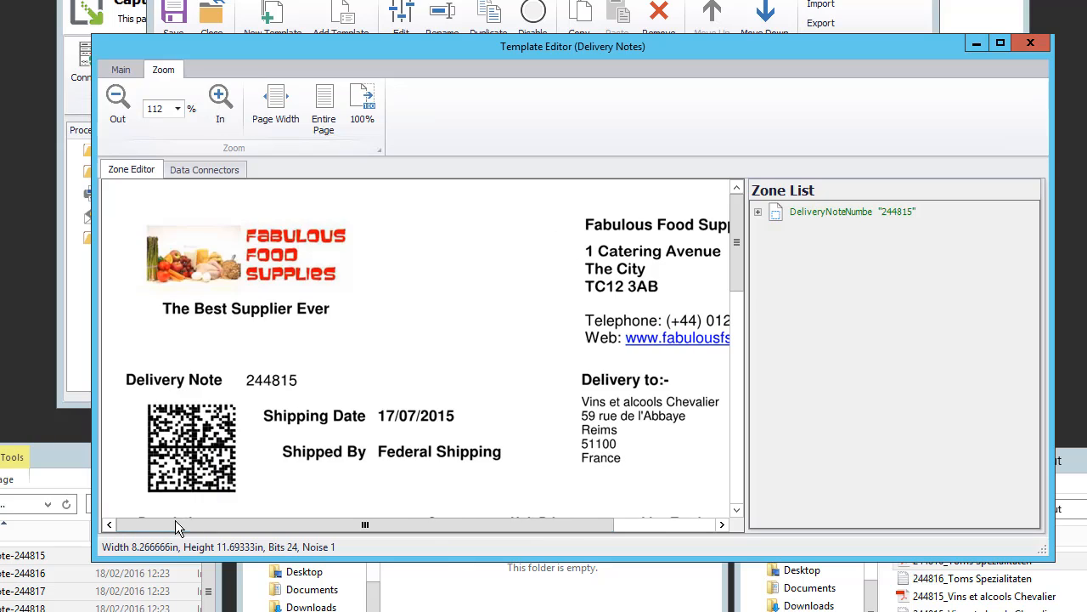
Step: Open the settings of the template's Folder Output data connector
{"action": "left_click", "coordinate": [201, 170]}
{"action": "left_click", "coordinate": [234, 235]}
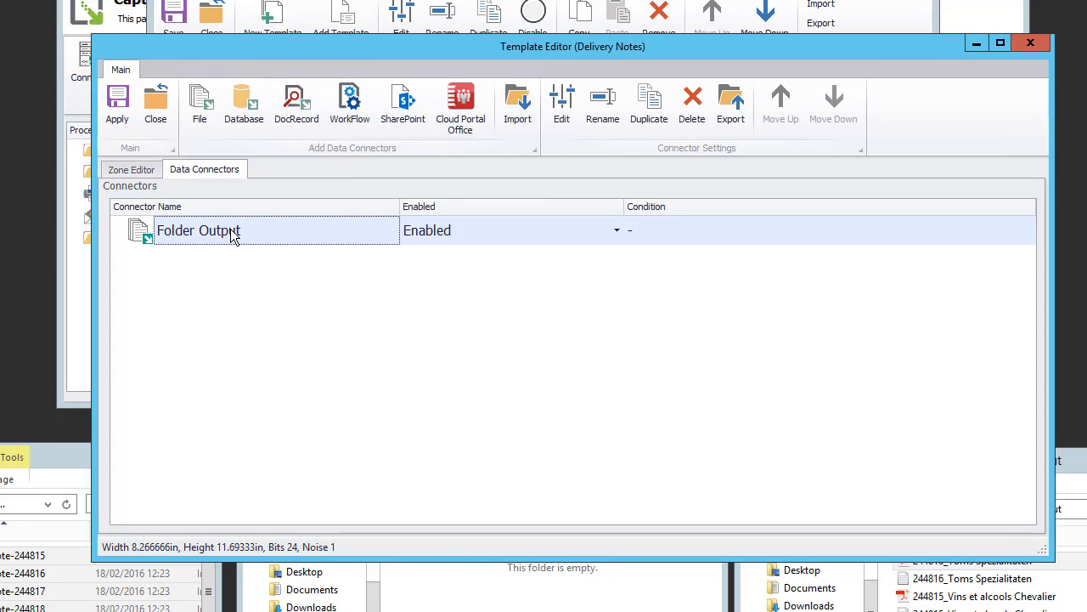
{"action": "left_click", "coordinate": [559, 104]}
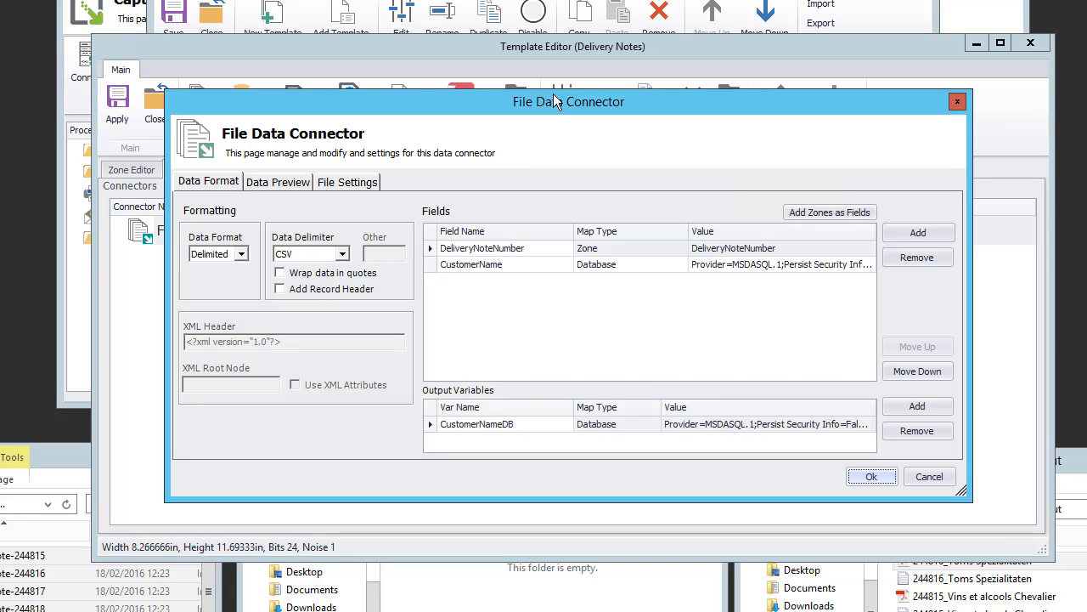
Step: Examine the connector's database-mapped CustomerName field and the Document Filename expression in its file settings
{"action": "left_click", "coordinate": [748, 264]}
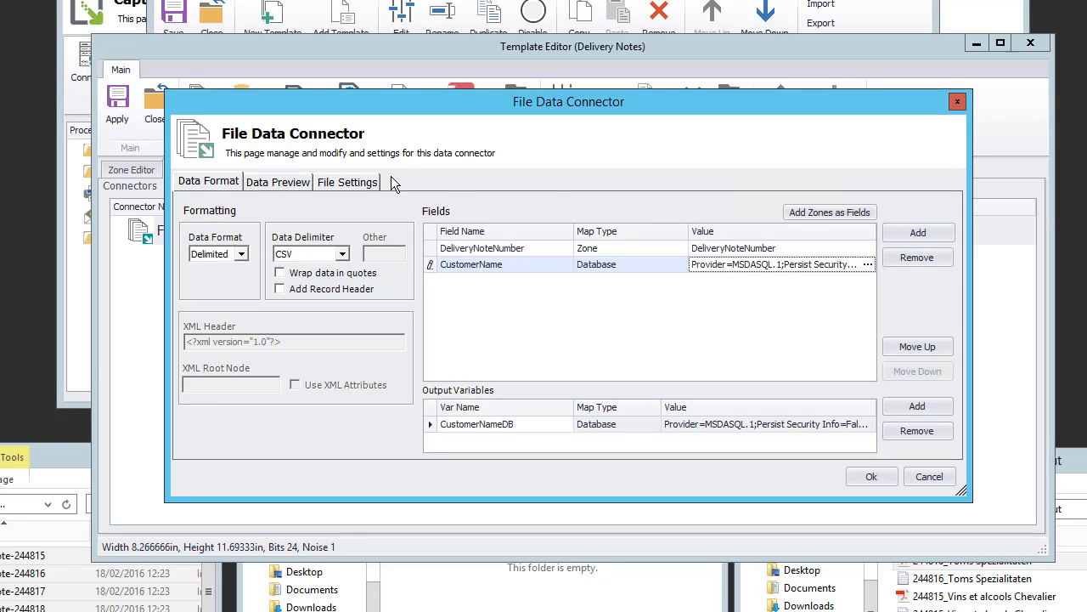
{"action": "left_click", "coordinate": [356, 182]}
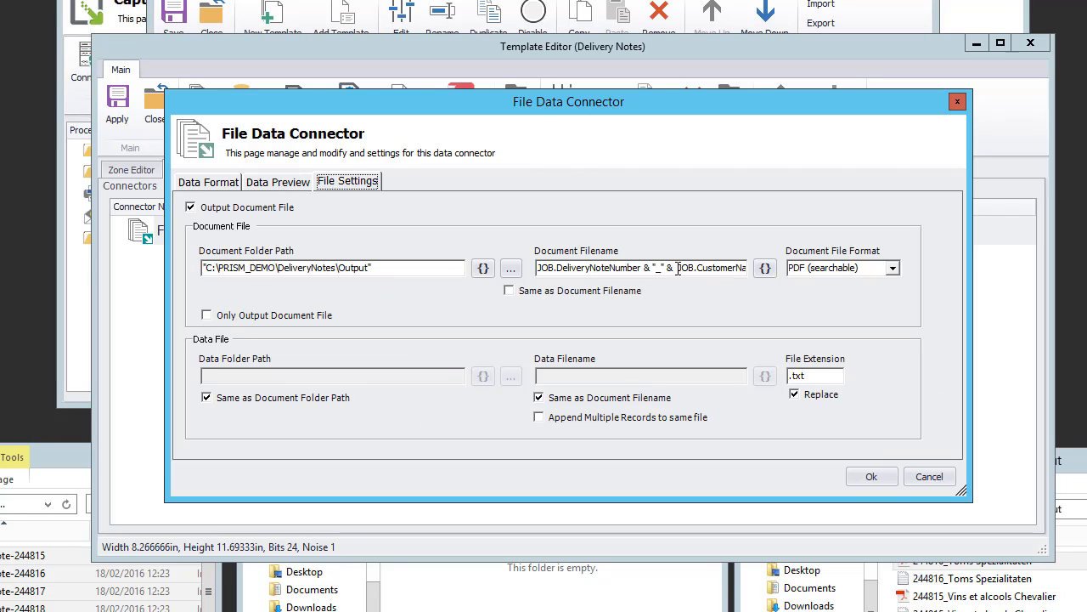
{"action": "left_click_drag", "start_coordinate": [674, 268], "coordinate": [841, 269]}
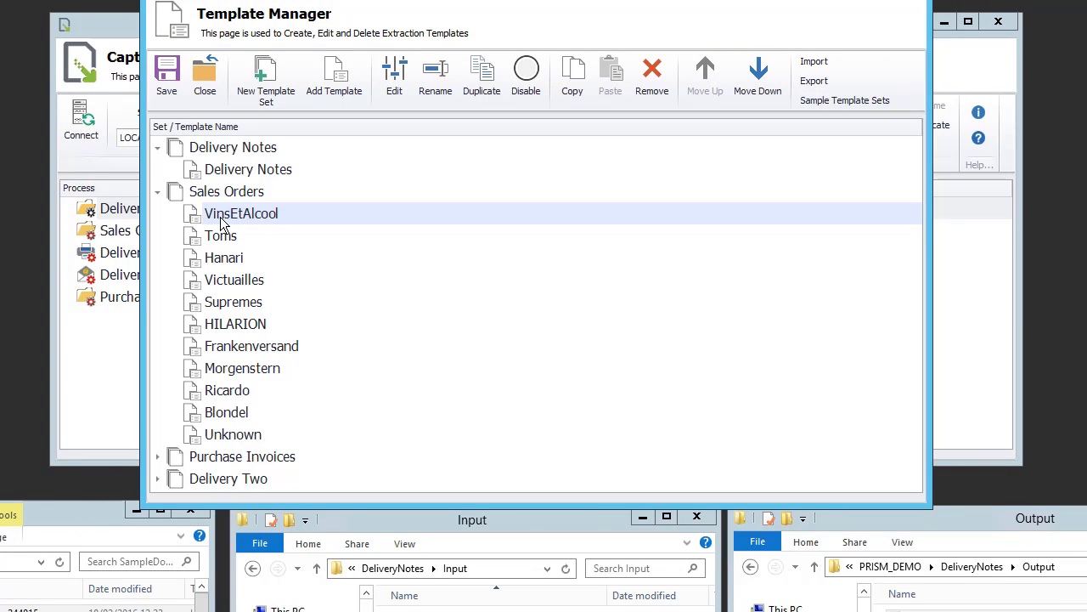
Step: Open the VinsEtAlcool template from the Sales Orders set for editing and examine the zones on its sample purchase order
{"action": "left_click", "coordinate": [394, 78]}
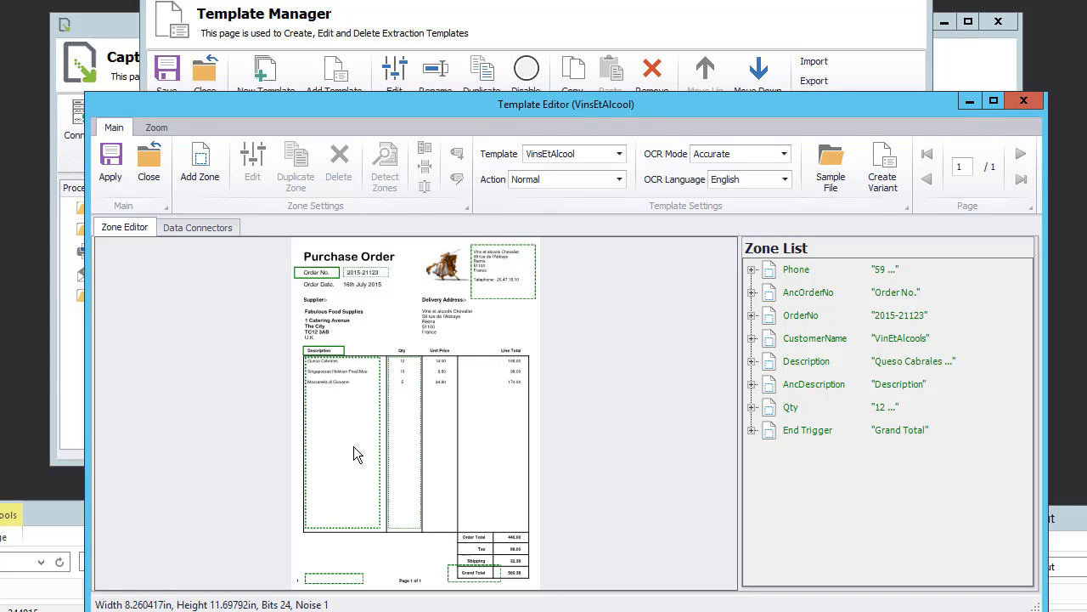
{"action": "left_click", "coordinate": [161, 129]}
{"action": "left_click", "coordinate": [207, 169]}
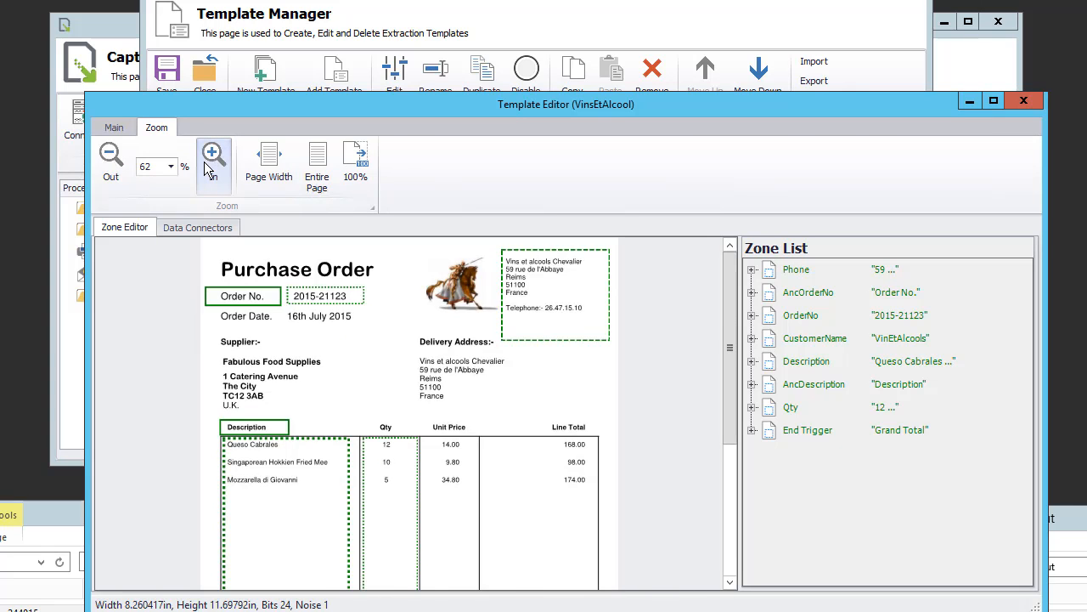
{"action": "left_click", "coordinate": [207, 168]}
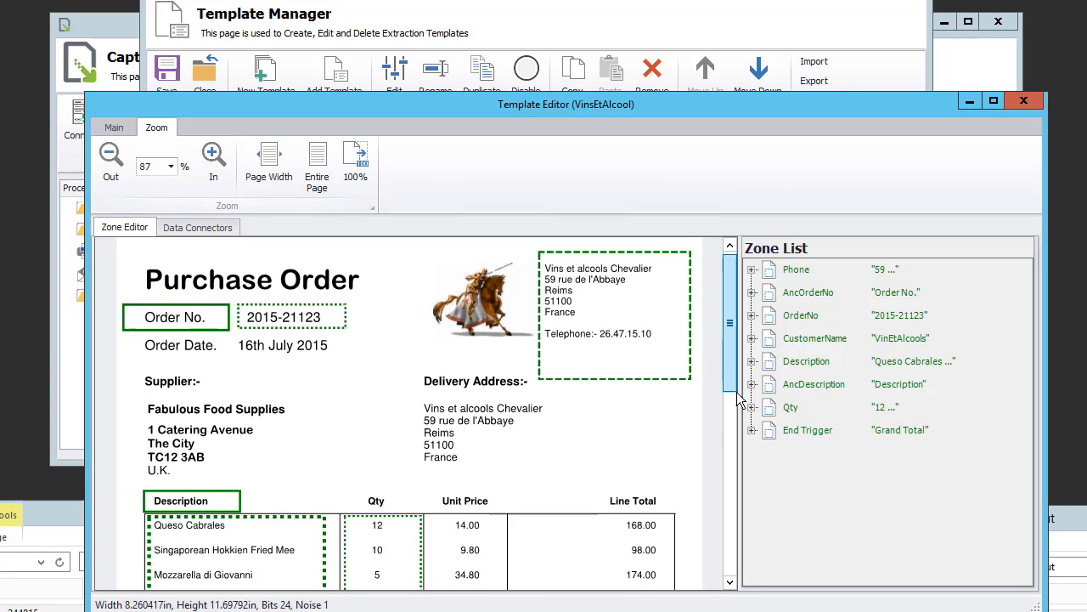
{"action": "scroll", "coordinate": [738, 389], "scroll_direction": "down", "scroll_amount": 3}
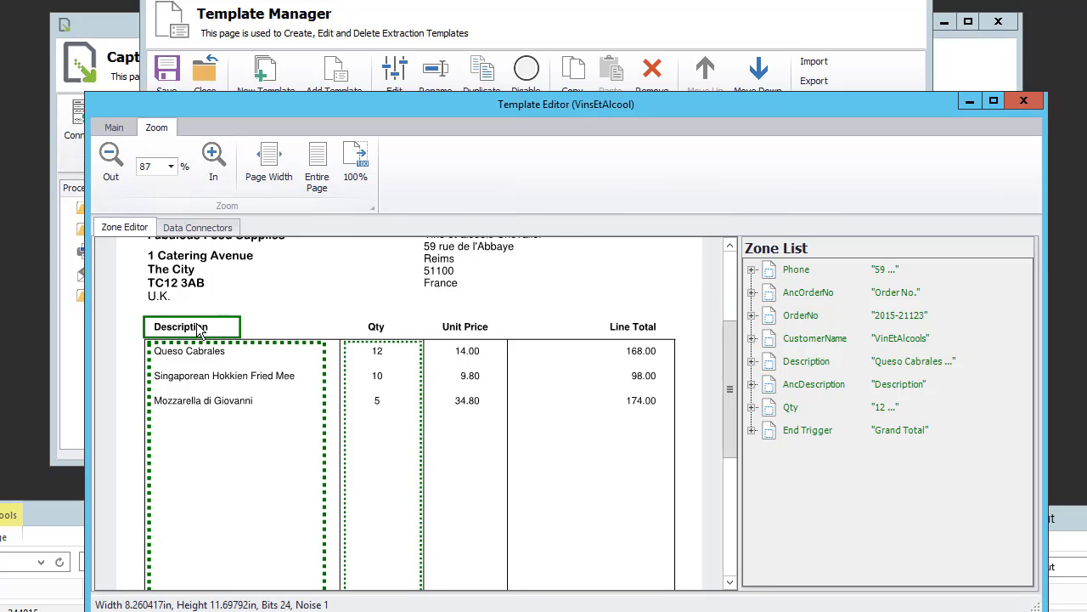
Step: Examine the Description column zone's general and correction settings, and close the template without saving along with Template Manager
{"action": "double_click", "coordinate": [201, 375]}
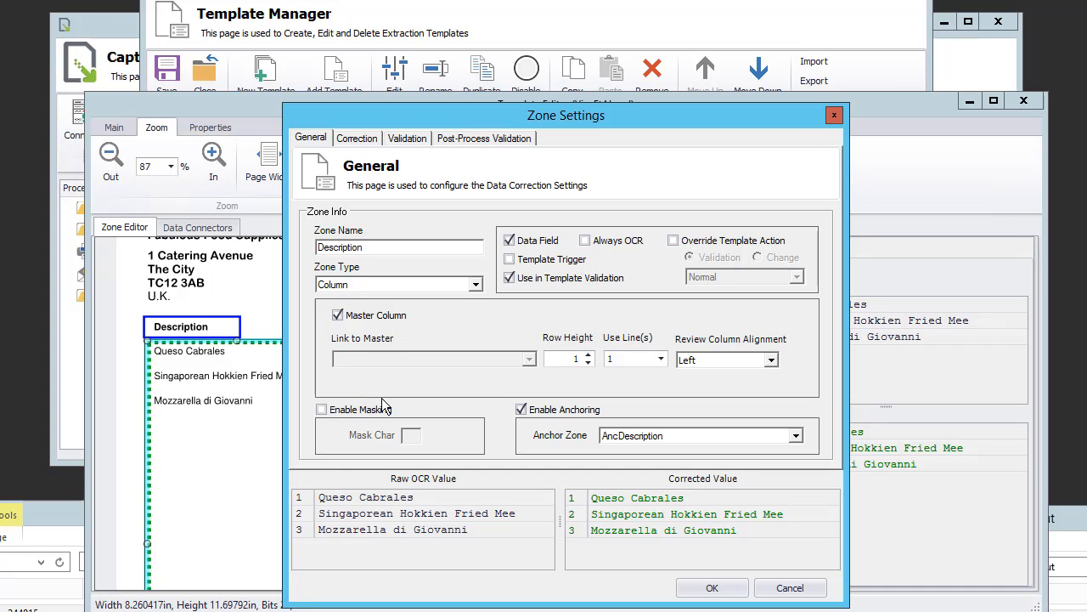
{"action": "left_click", "coordinate": [353, 140]}
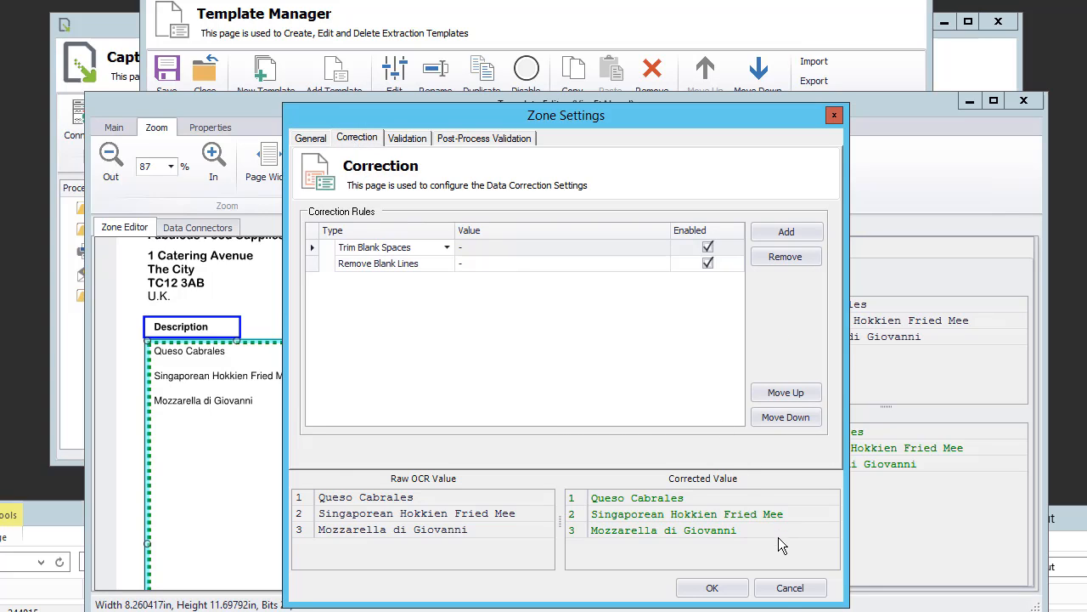
{"action": "left_click", "coordinate": [782, 589]}
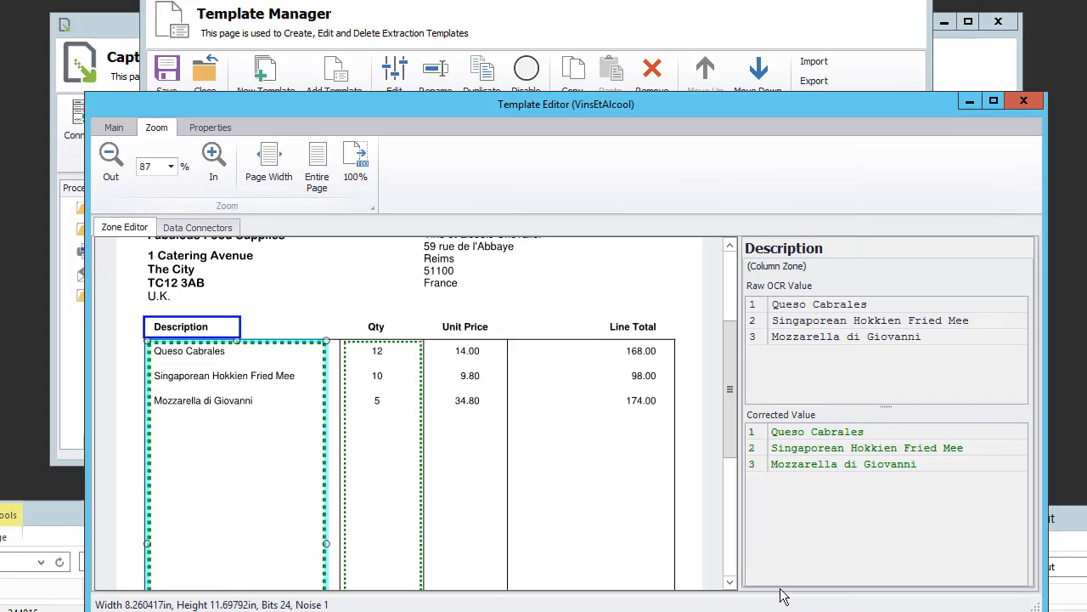
{"action": "left_click", "coordinate": [1025, 103]}
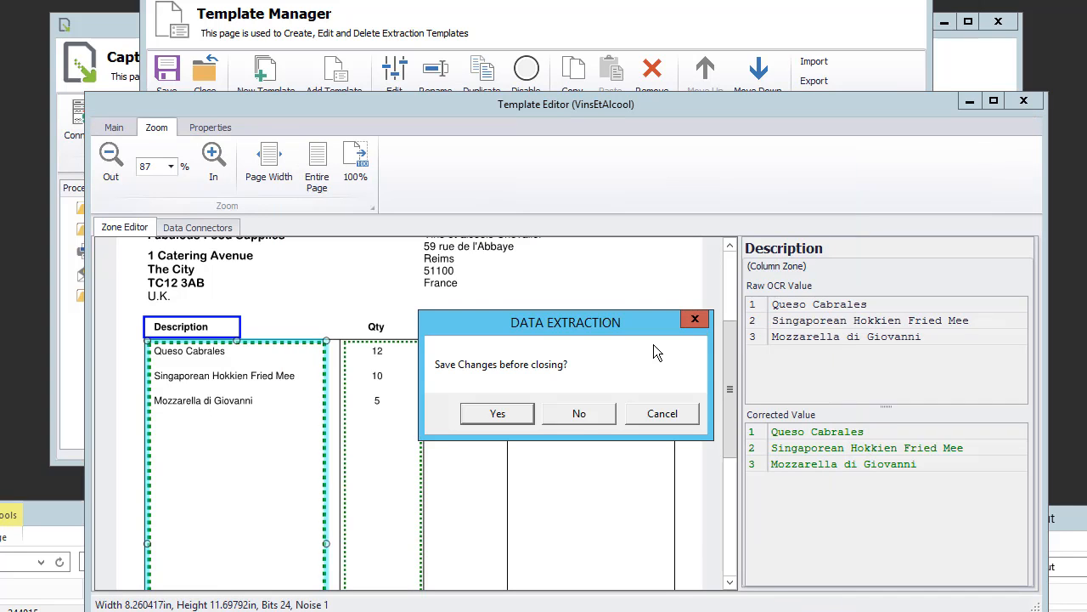
{"action": "left_click", "coordinate": [582, 414]}
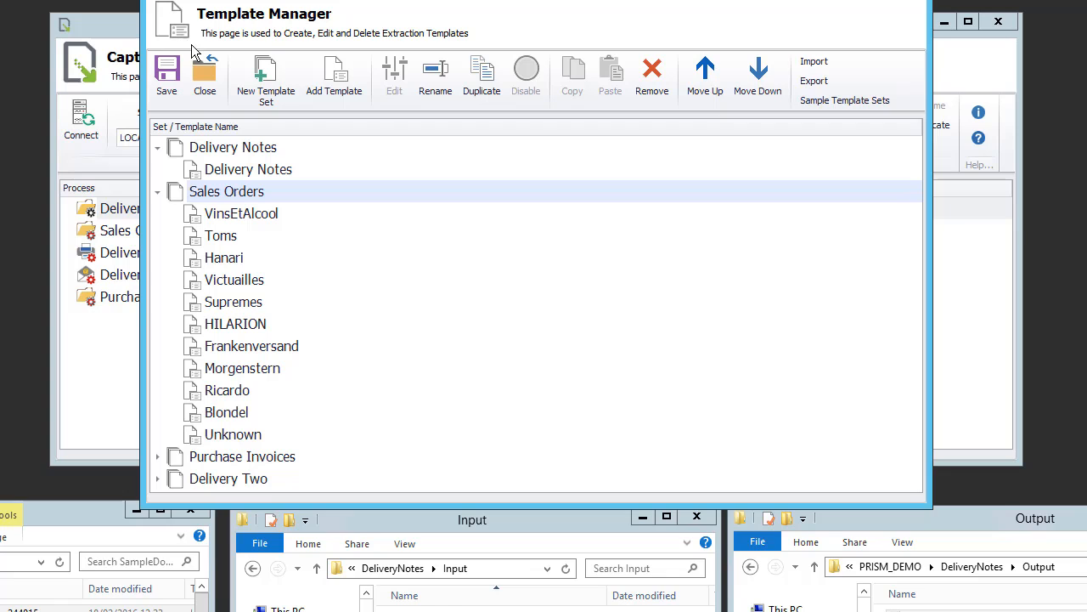
{"action": "left_click", "coordinate": [204, 78]}
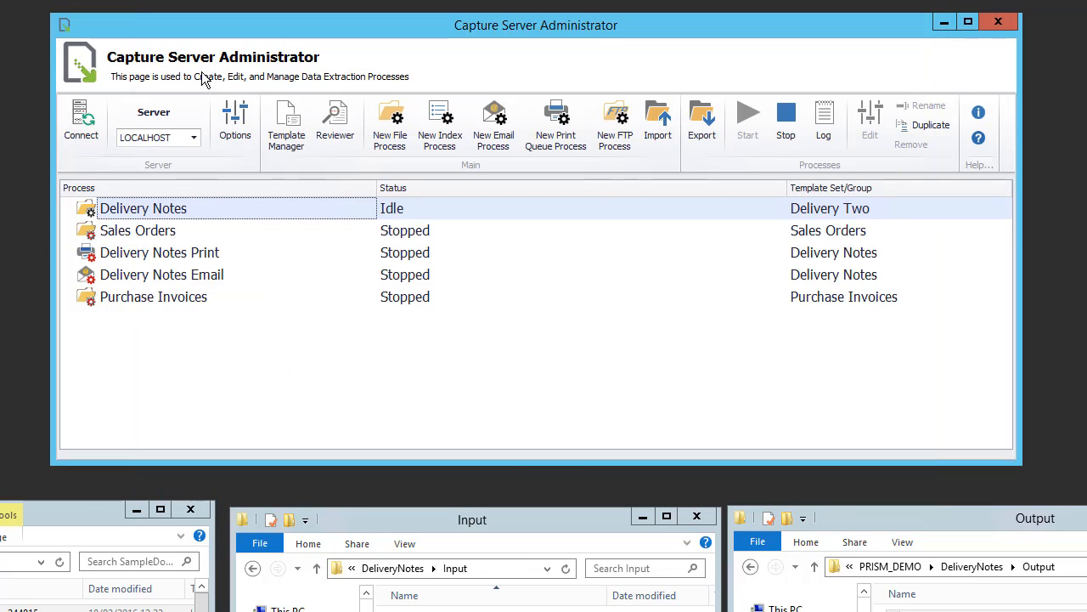
Step: Examine the Sales Orders process's options and available processing modes, and close its editor without changes
{"action": "left_click", "coordinate": [249, 230]}
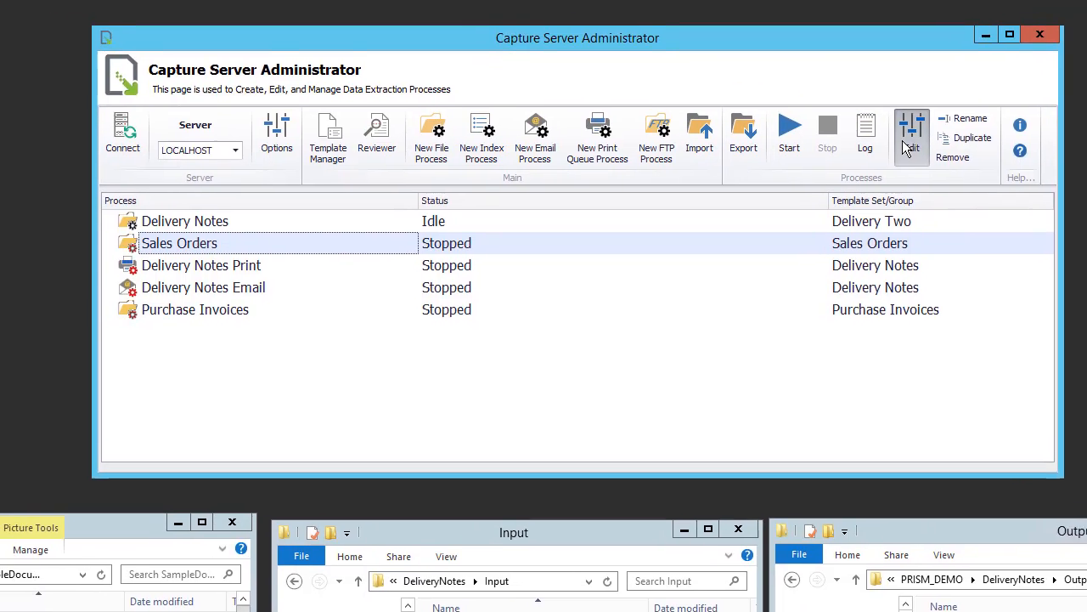
{"action": "left_click", "coordinate": [870, 119]}
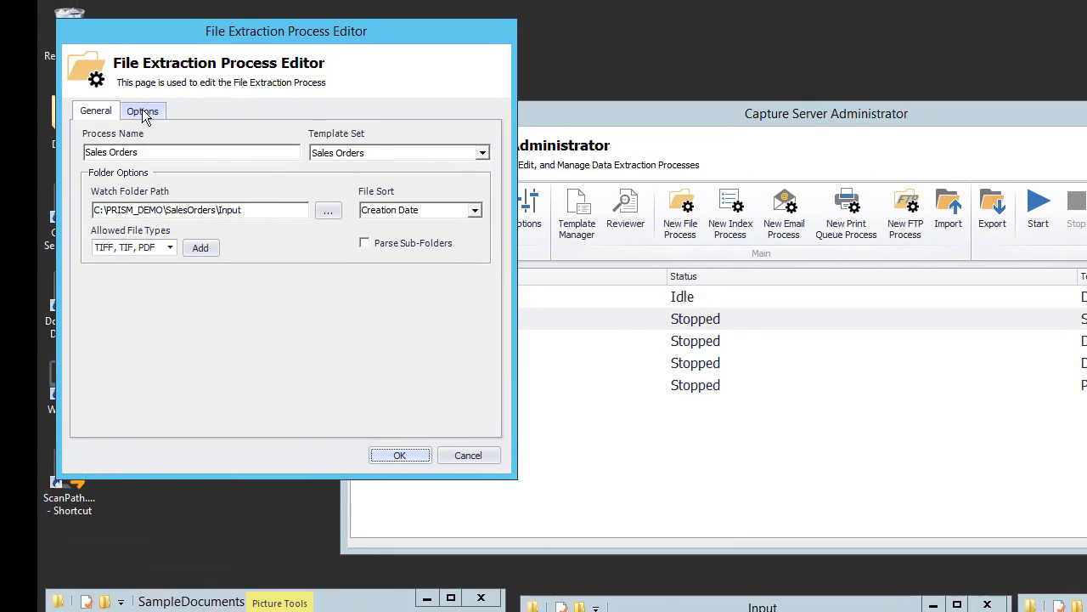
{"action": "left_click", "coordinate": [113, 103]}
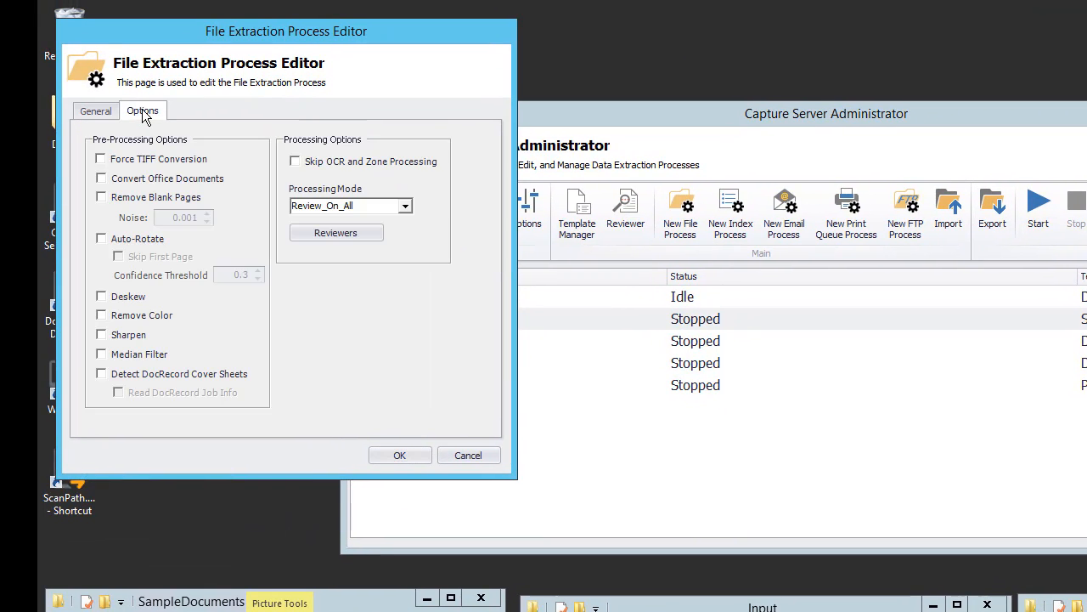
{"action": "left_click", "coordinate": [405, 207]}
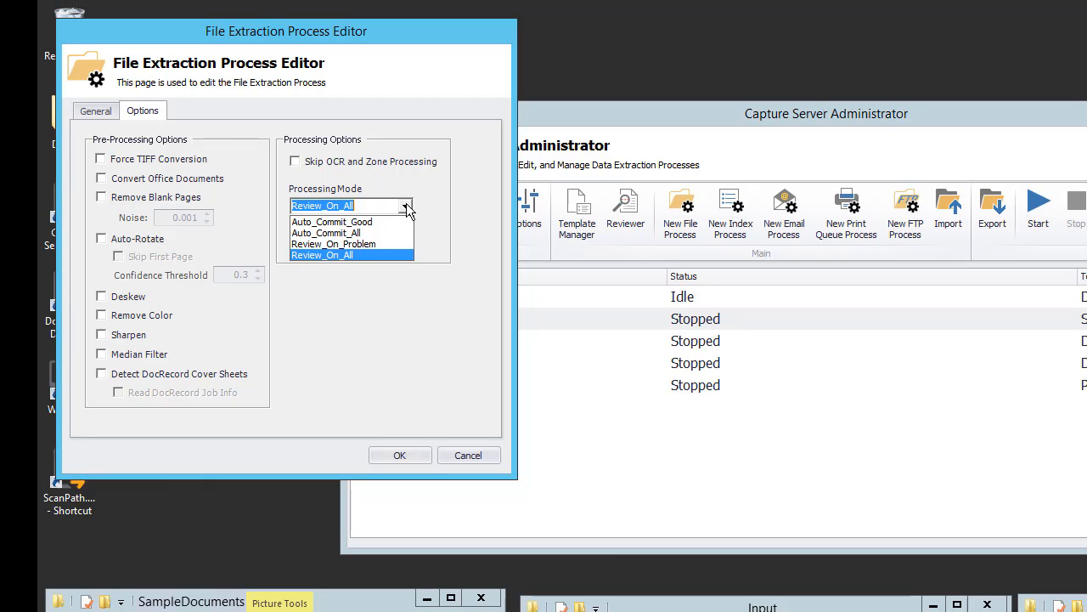
{"action": "left_click", "coordinate": [406, 208]}
{"action": "left_click", "coordinate": [406, 208]}
{"action": "left_click", "coordinate": [406, 208]}
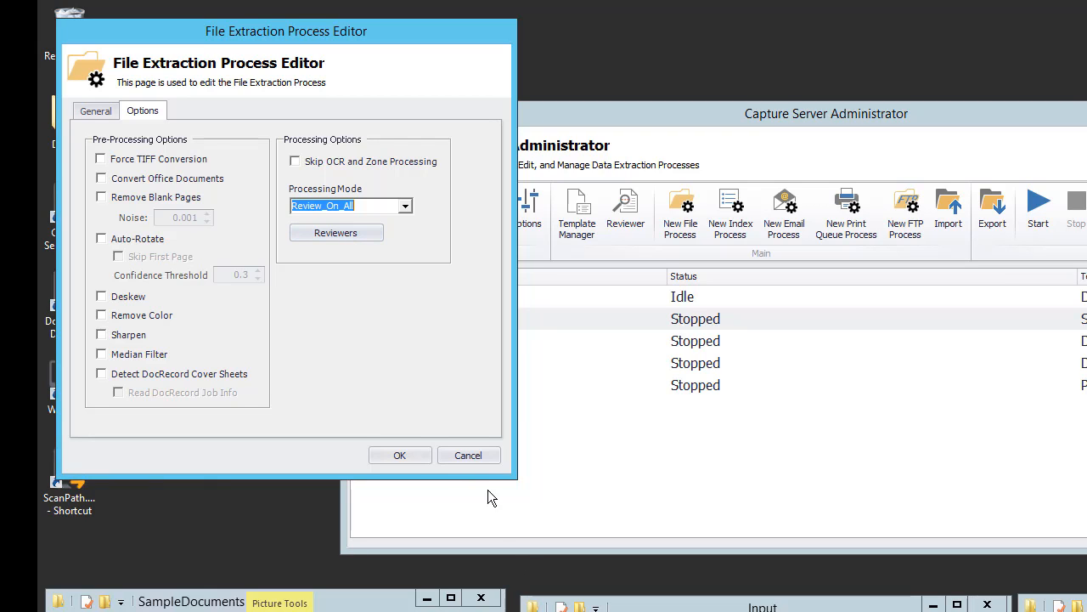
{"action": "left_click", "coordinate": [469, 457]}
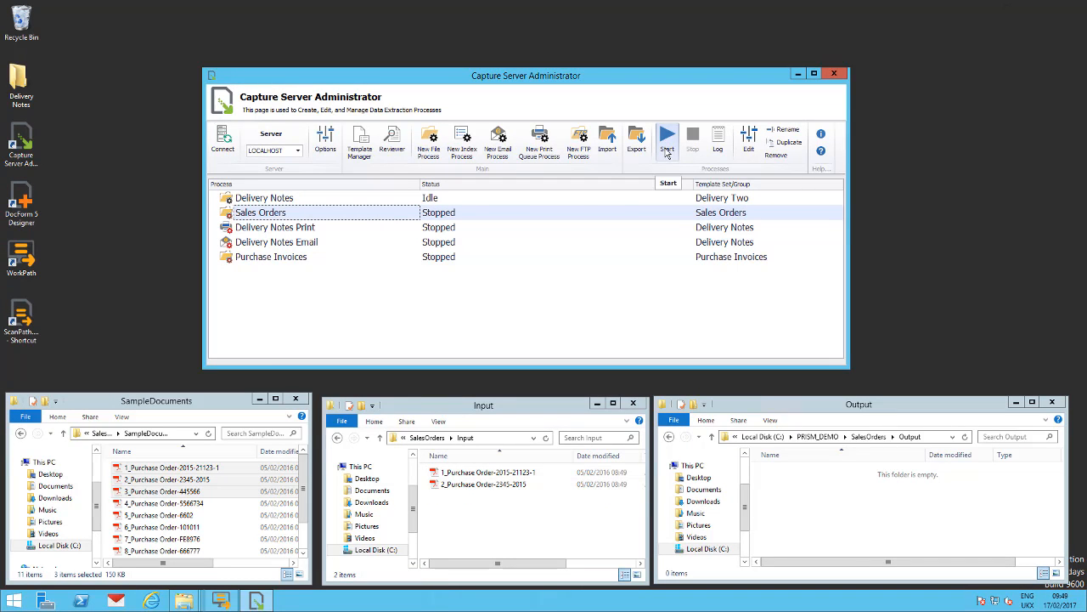
Step: Start the Sales Orders process and open the Hanari purchase order for review in WorkPath's Capture Reviewer
{"action": "left_click", "coordinate": [668, 145]}
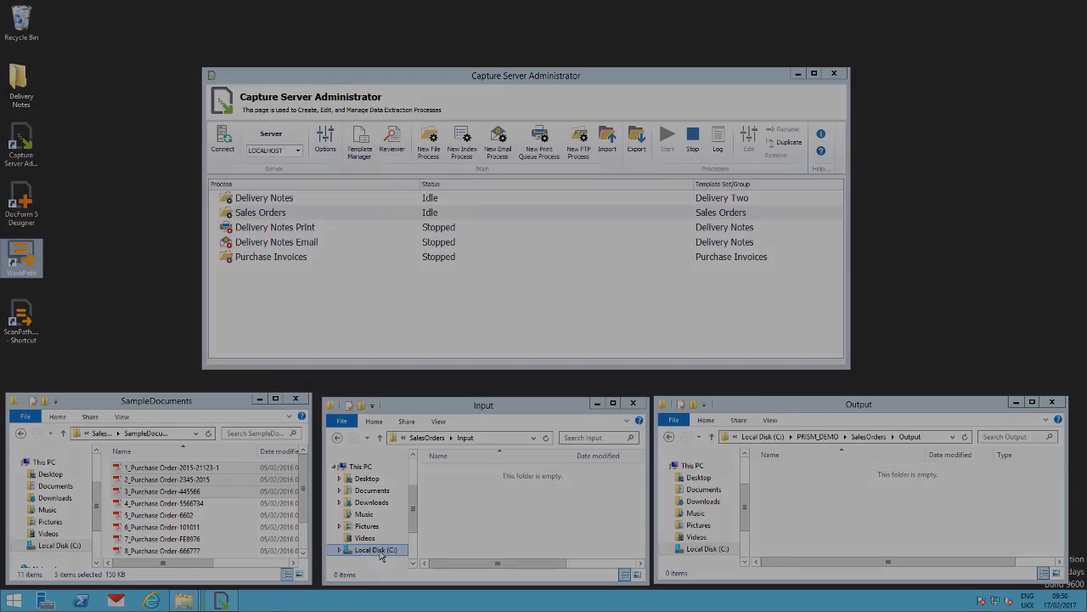
{"action": "double_click", "coordinate": [21, 255]}
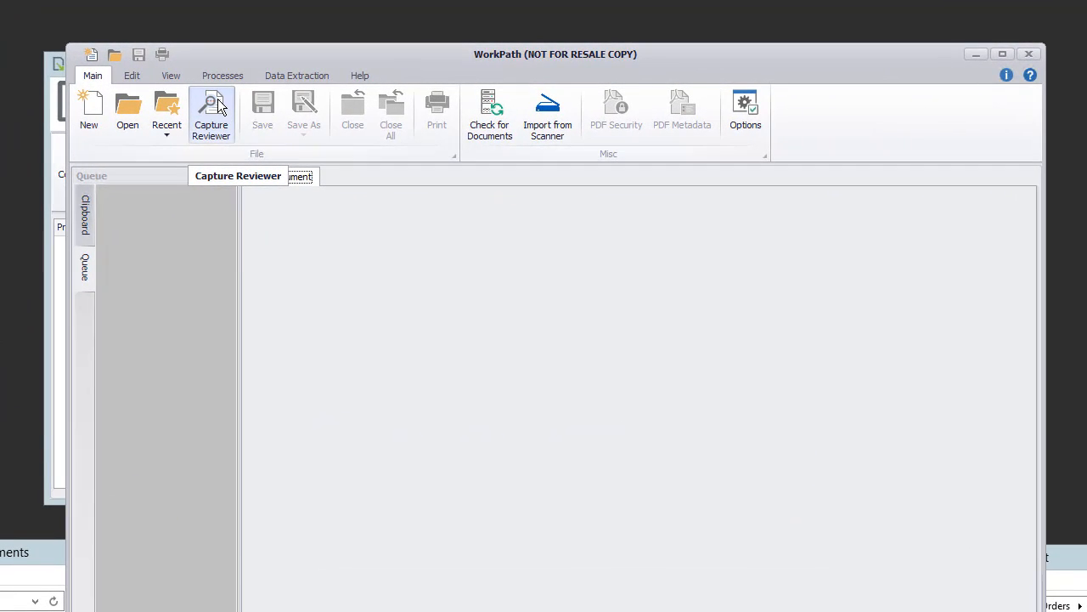
{"action": "left_click", "coordinate": [219, 105]}
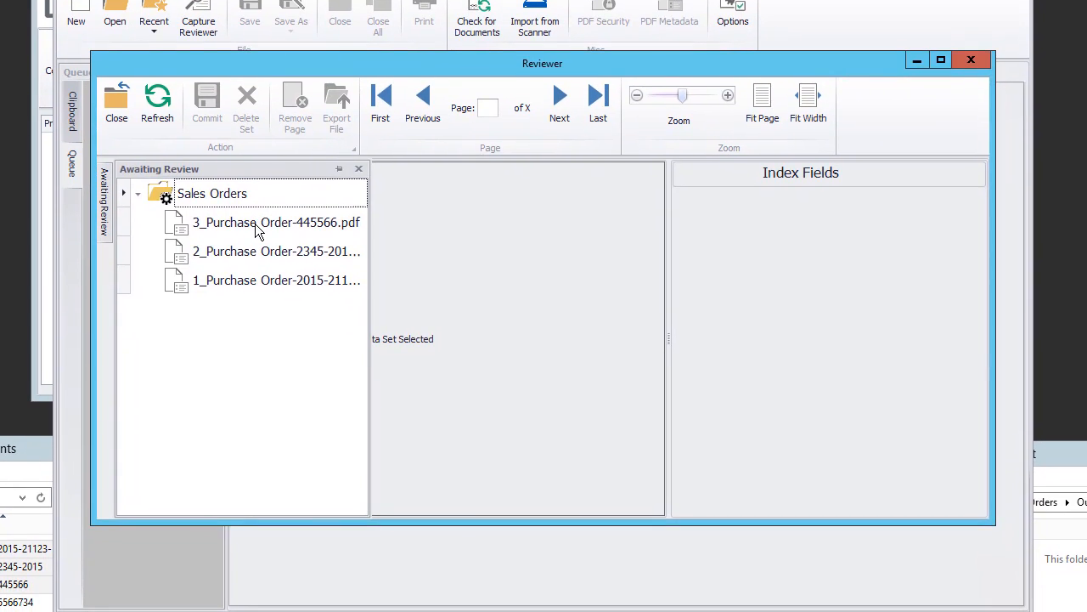
{"action": "double_click", "coordinate": [272, 332]}
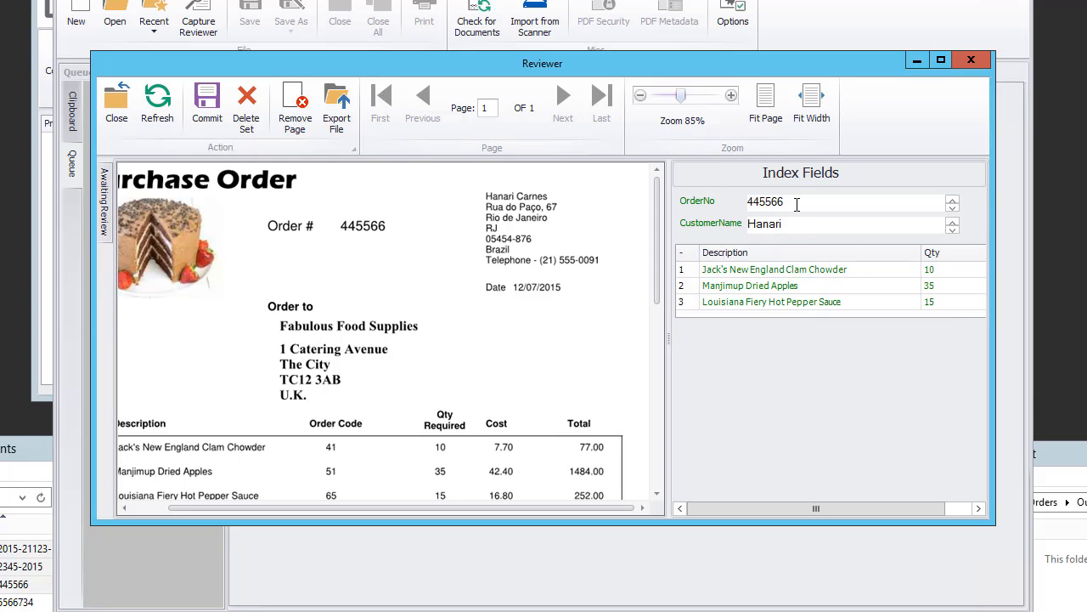
Step: Try filling OrderNo with the company name picked from the purchase order page, and refill it with the order number from the page
{"action": "left_click_drag", "start_coordinate": [797, 204], "coordinate": [707, 197]}
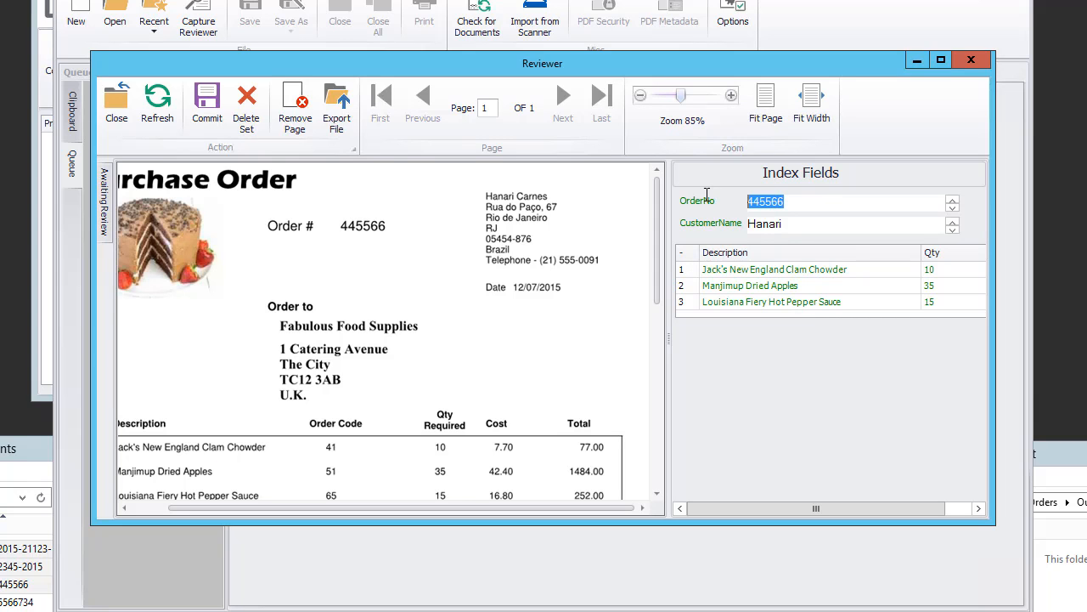
{"action": "left_click", "coordinate": [507, 197]}
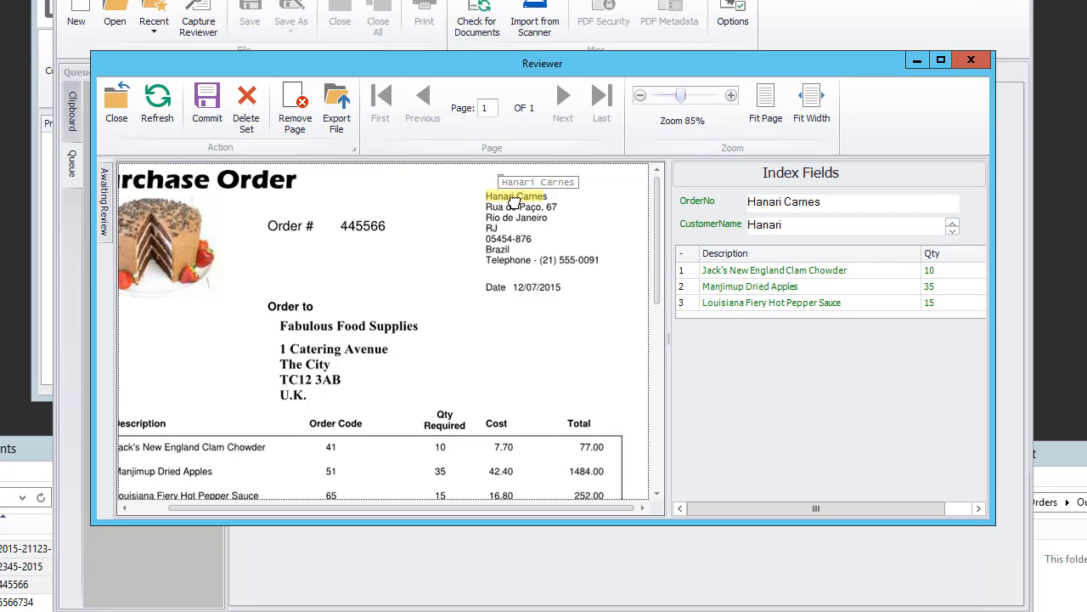
{"action": "left_click_drag", "start_coordinate": [830, 199], "coordinate": [712, 200]}
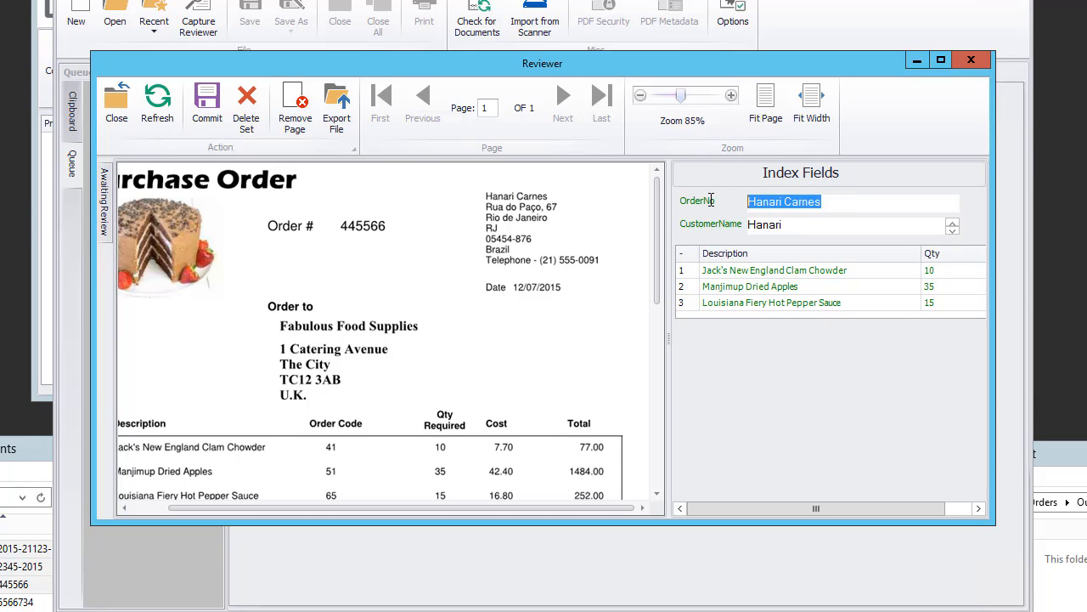
{"action": "left_click", "coordinate": [360, 226]}
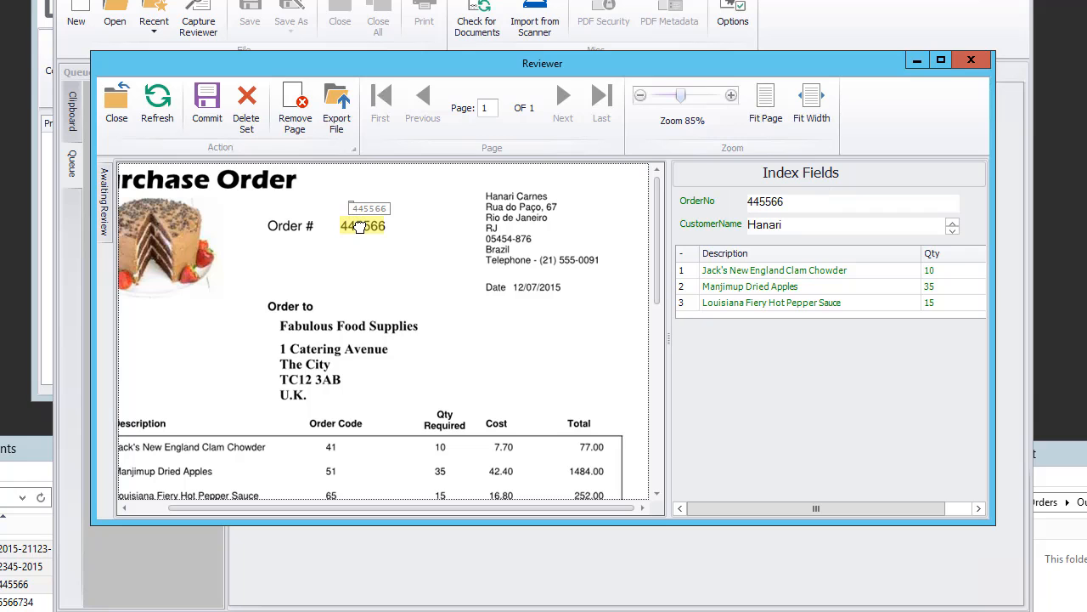
Step: Commit the reviewed data set and open the Hanari purchase order text file in the SalesOrders Output folder
{"action": "left_click", "coordinate": [207, 121]}
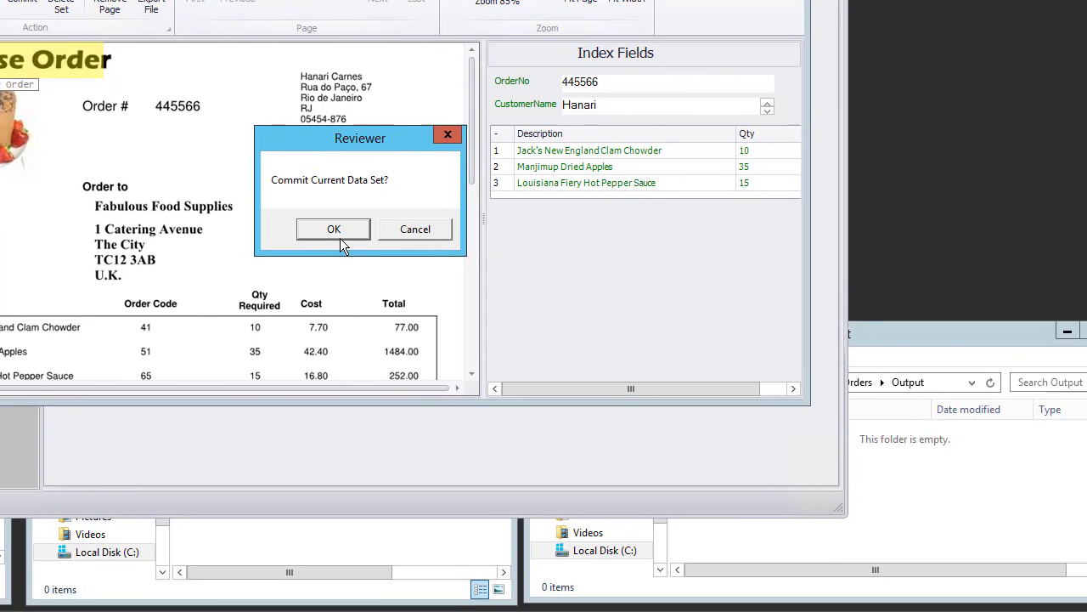
{"action": "left_click", "coordinate": [519, 350]}
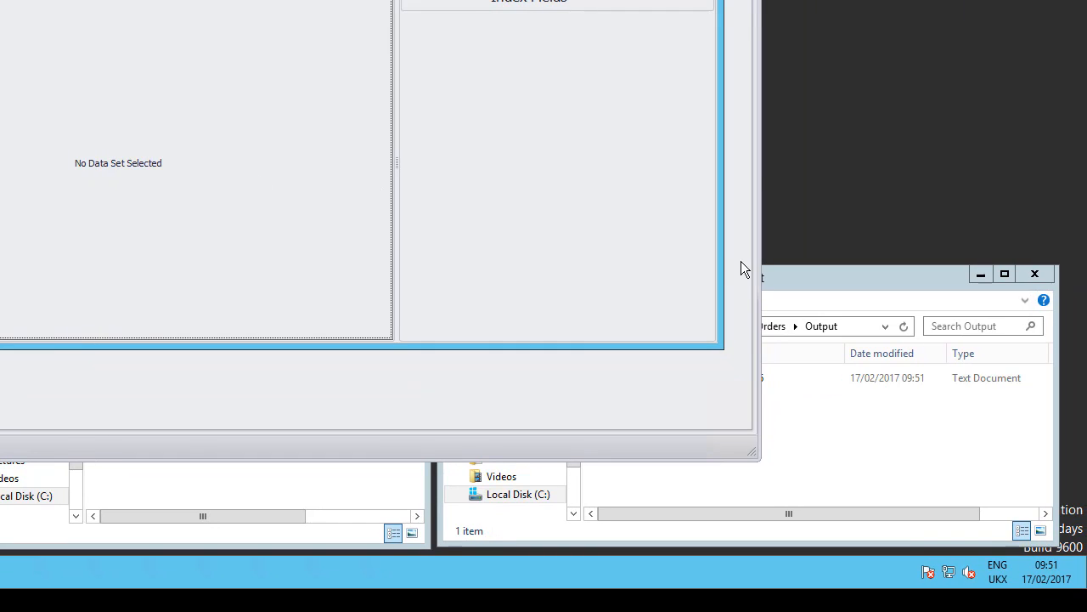
{"action": "left_click", "coordinate": [763, 262]}
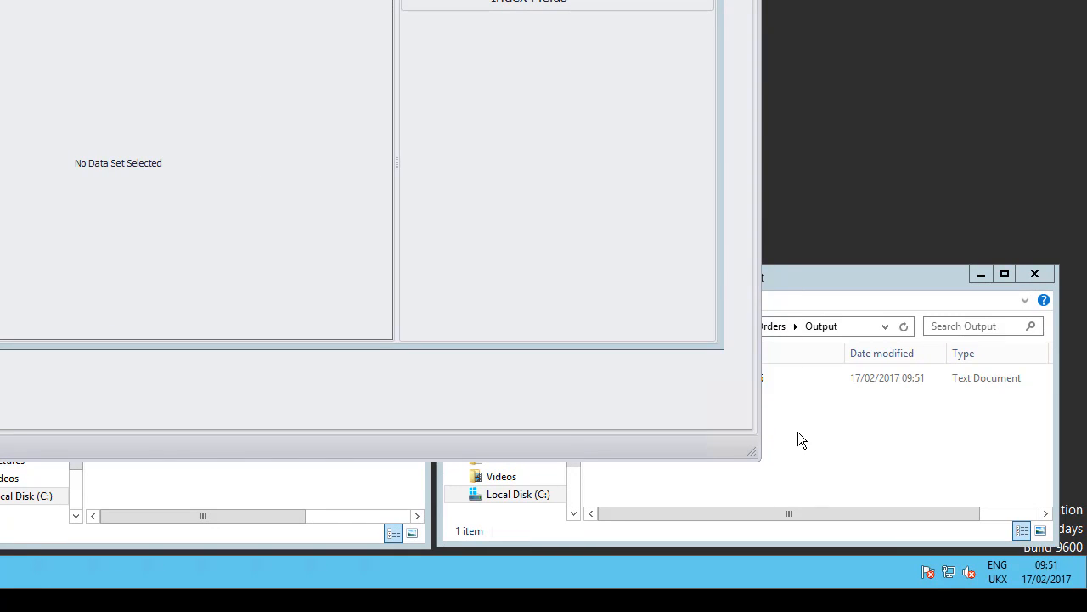
{"action": "left_click", "coordinate": [820, 282]}
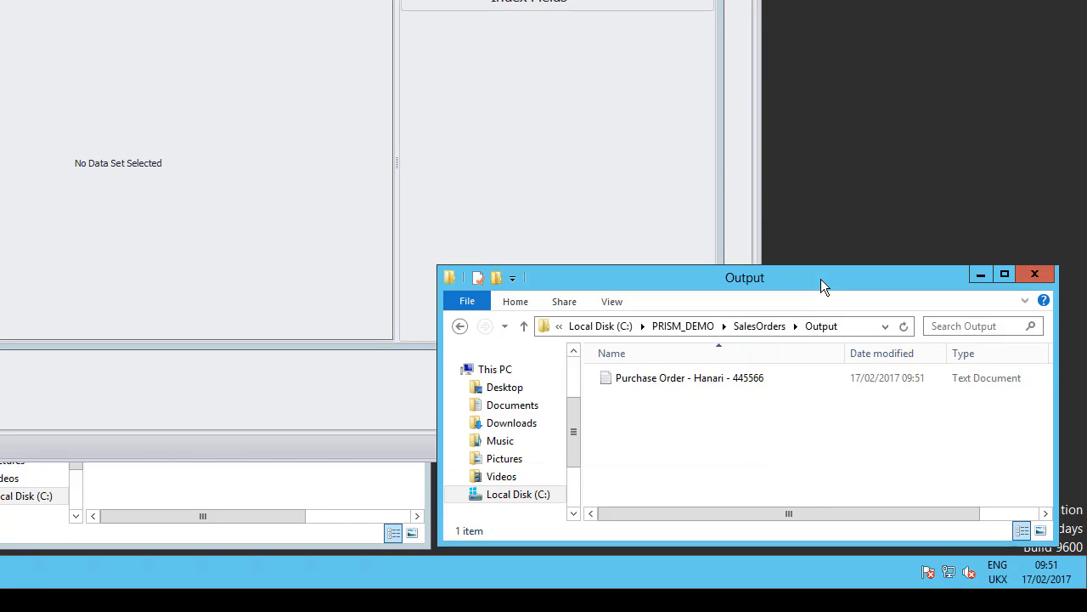
{"action": "double_click", "coordinate": [722, 379]}
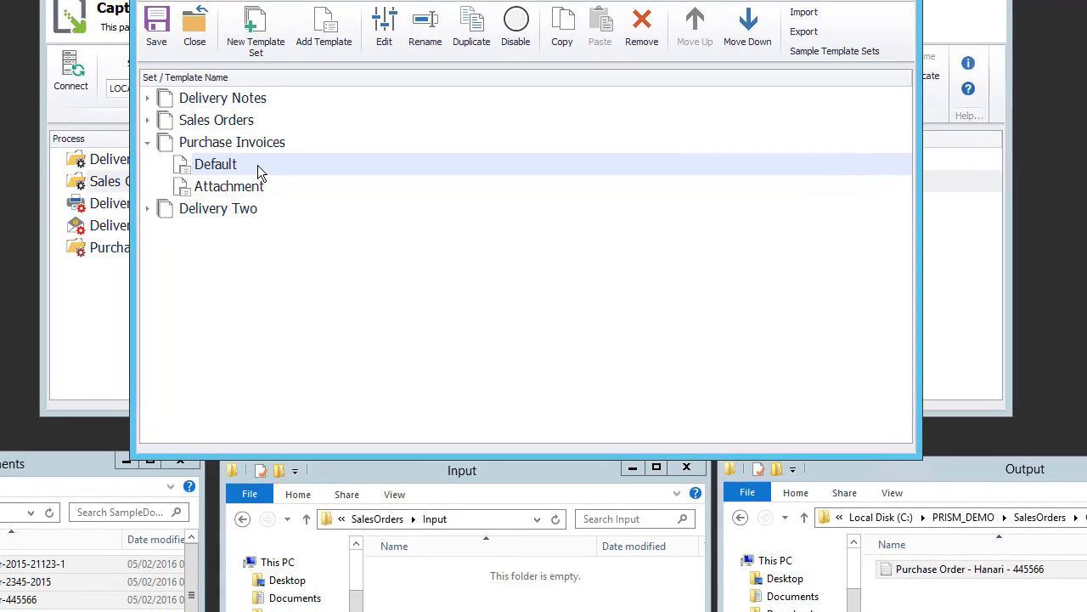
Step: Open the Default template from the Purchase Invoices set for editing and examine the Invoice_Number smart zone's trigger list
{"action": "left_click", "coordinate": [383, 25]}
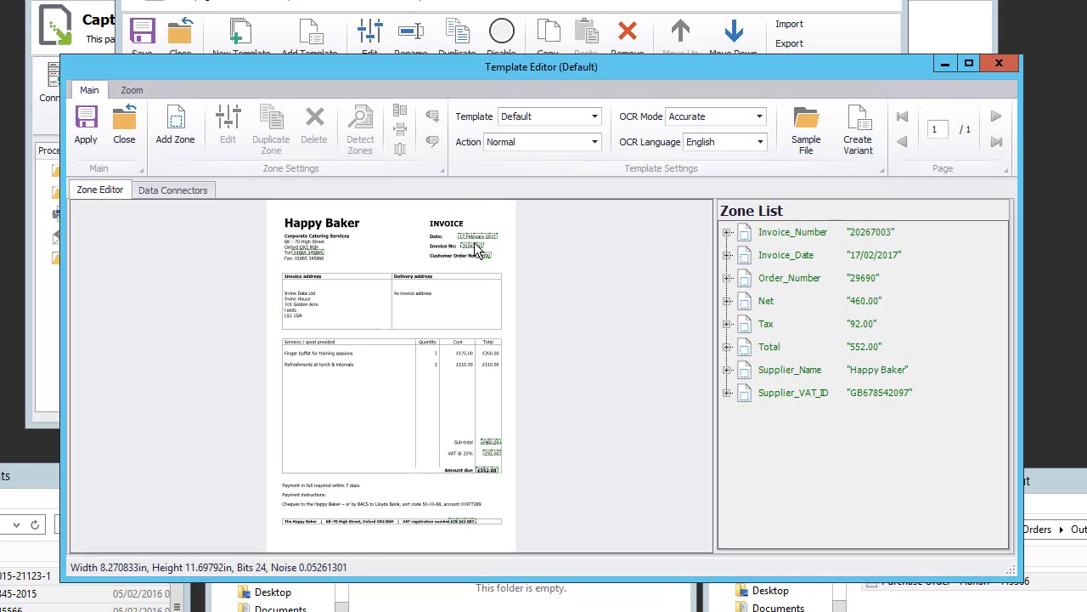
{"action": "double_click", "coordinate": [474, 242]}
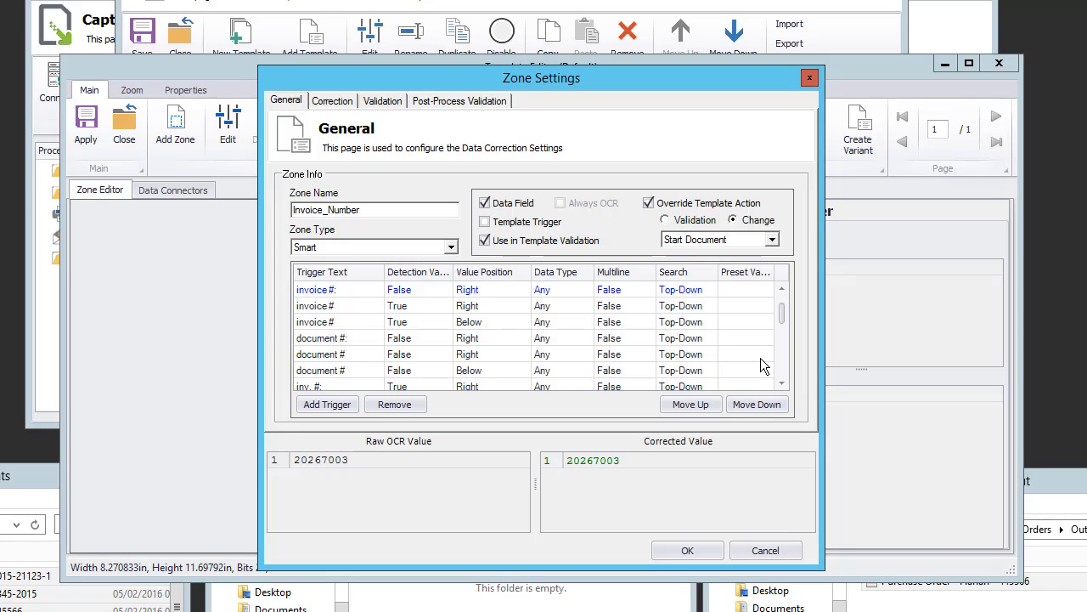
{"action": "mouse_move", "coordinate": [780, 315]}
{"action": "left_mouse_down"}
{"action": "mouse_move", "coordinate": [783, 359]}
{"action": "mouse_move", "coordinate": [782, 299]}
{"action": "left_mouse_up"}
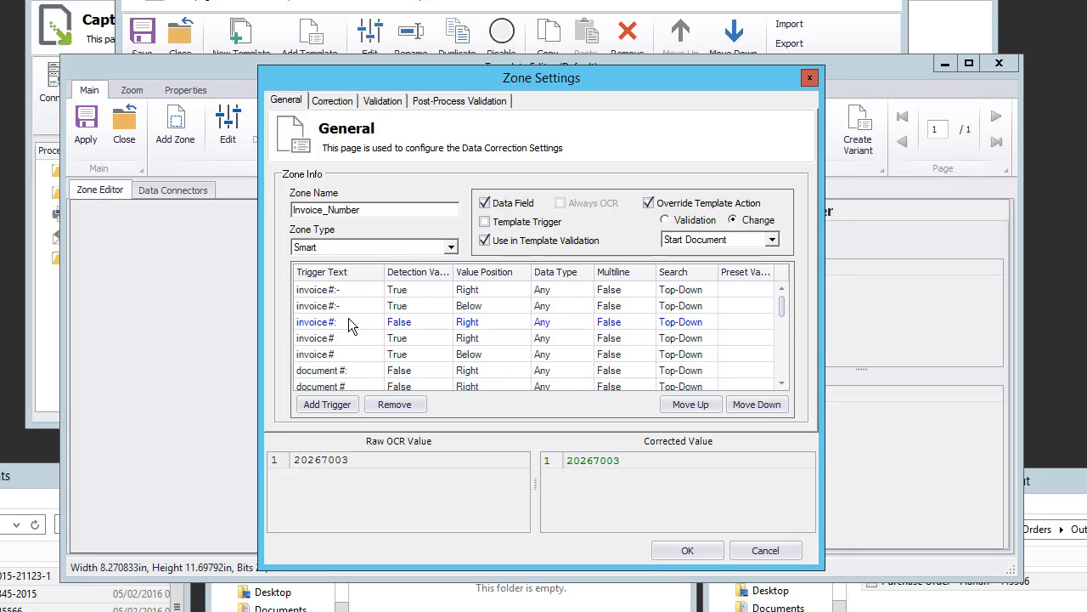
Step: Examine the value position and data type options of the "invoice #:" trigger and try the item number data type
{"action": "left_click", "coordinate": [506, 328]}
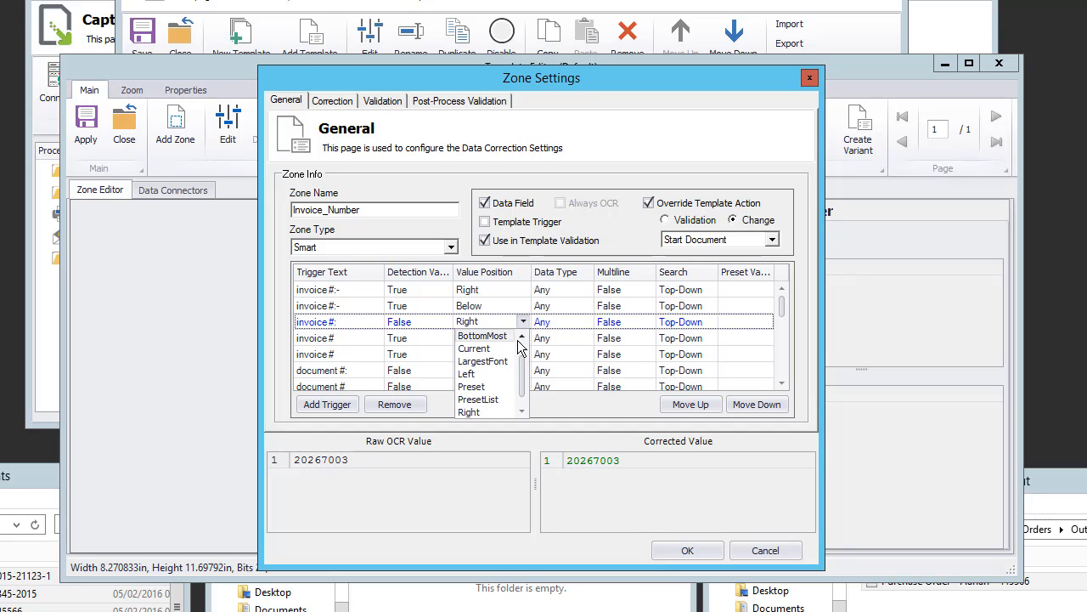
{"action": "scroll", "coordinate": [522, 360], "scroll_direction": "up", "scroll_amount": 1}
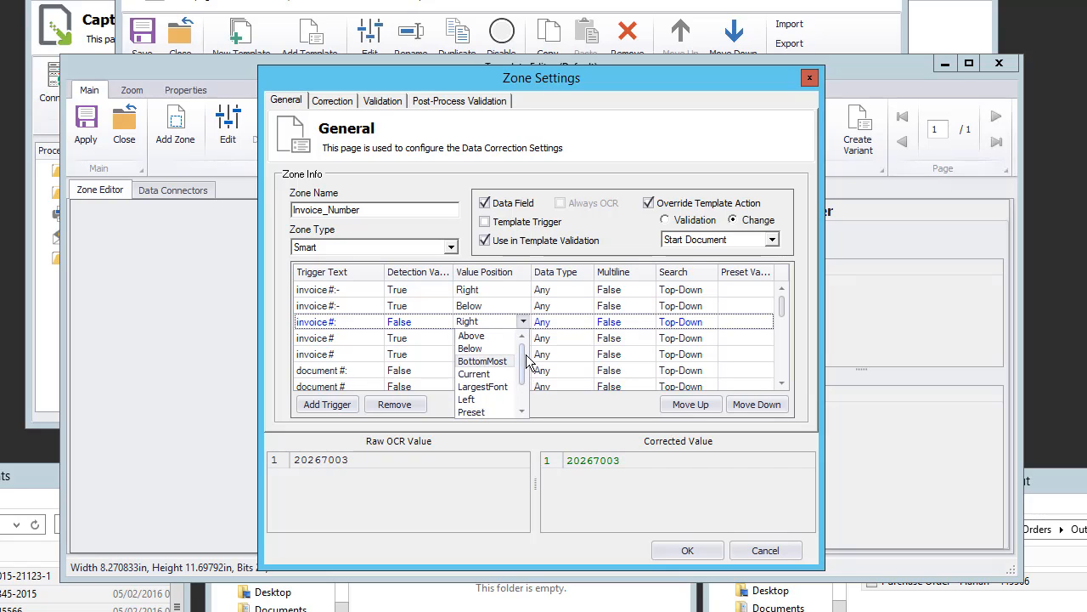
{"action": "left_click", "coordinate": [585, 328]}
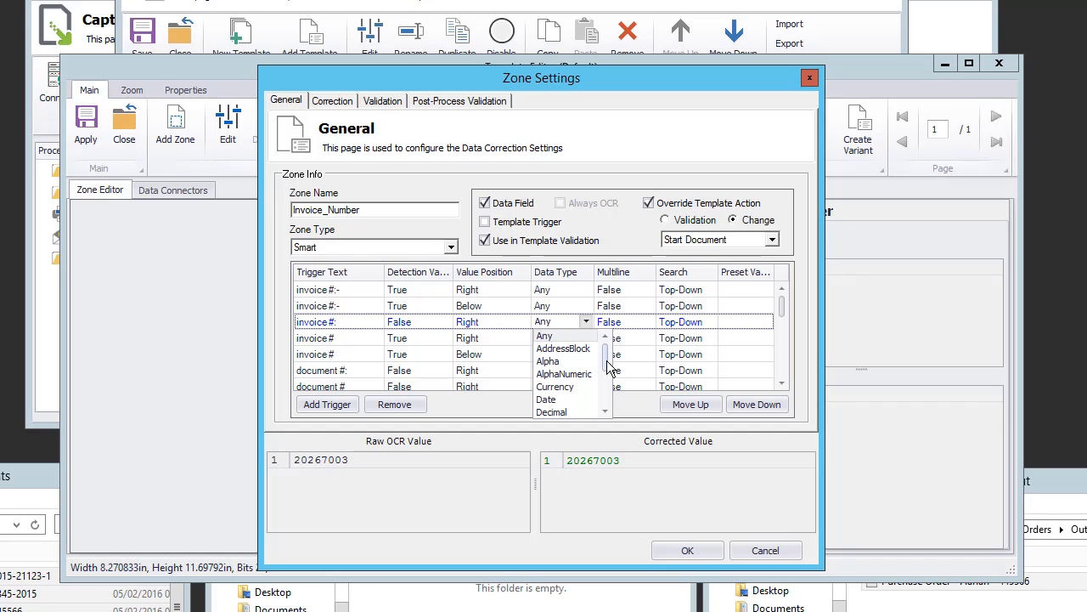
{"action": "scroll", "coordinate": [608, 365], "scroll_direction": "down", "scroll_amount": 2}
{"action": "left_click", "coordinate": [583, 387]}
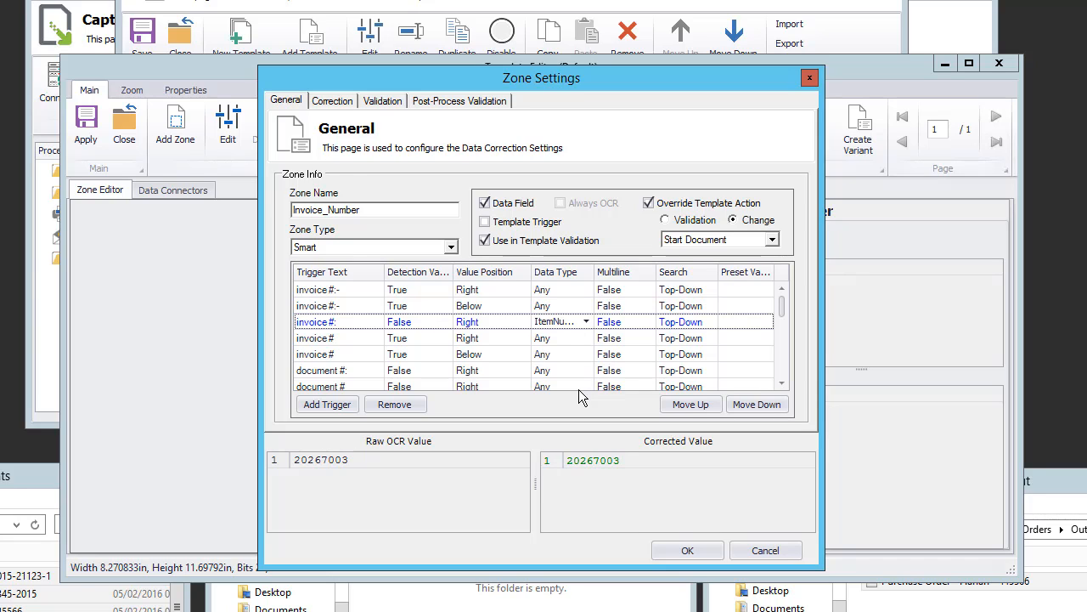
Step: Review the Invoice_Number zone's correction, validation and post-process validation rules, and the Total zone's post-process validation
{"action": "left_click", "coordinate": [332, 101]}
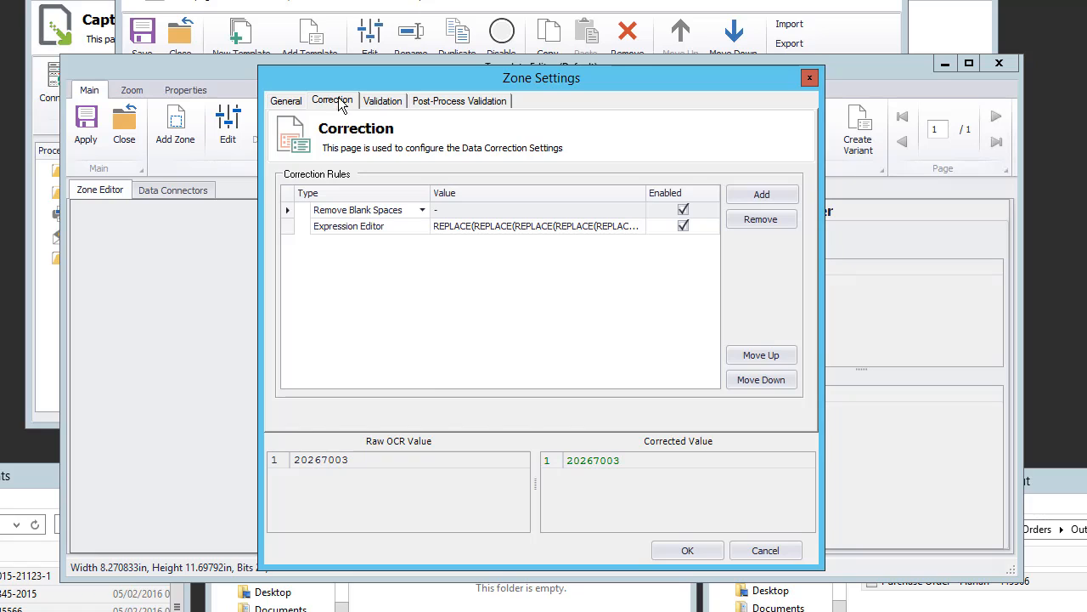
{"action": "left_click", "coordinate": [385, 101]}
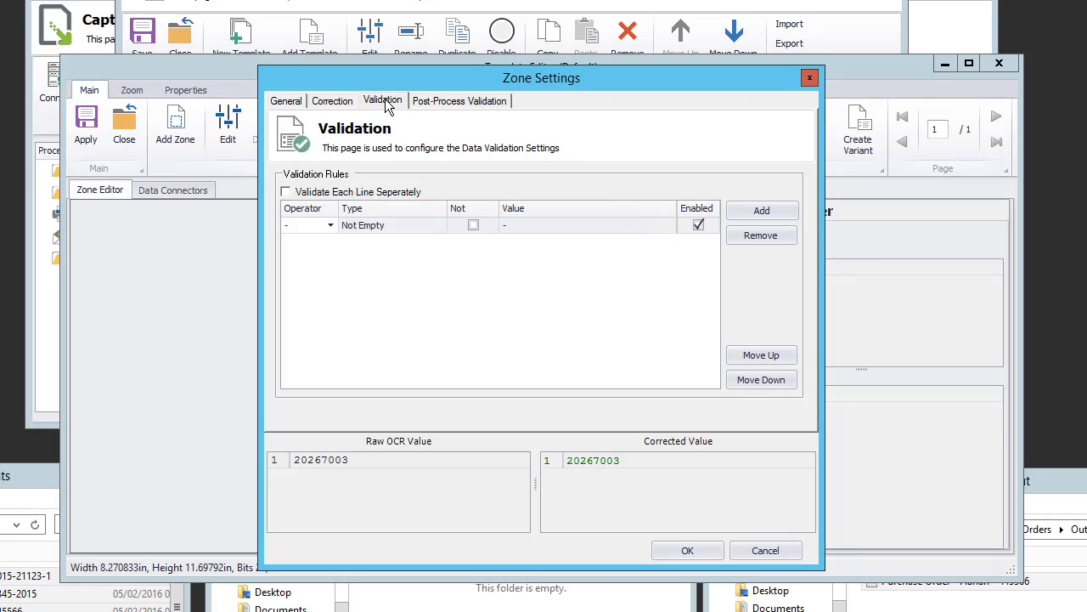
{"action": "left_click", "coordinate": [481, 102]}
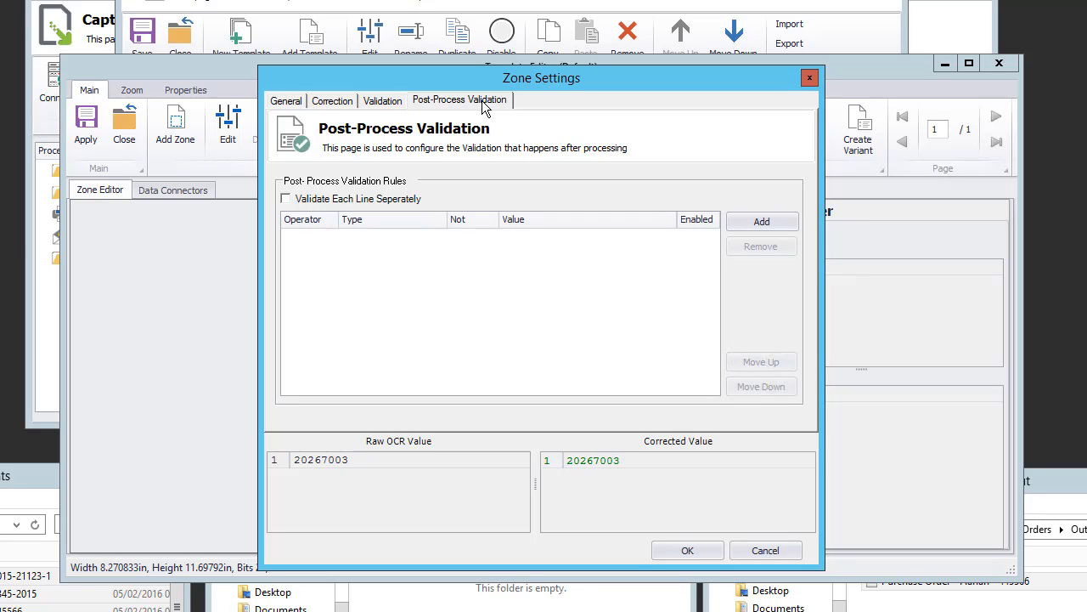
{"action": "left_click", "coordinate": [809, 77]}
{"action": "double_click", "coordinate": [486, 469]}
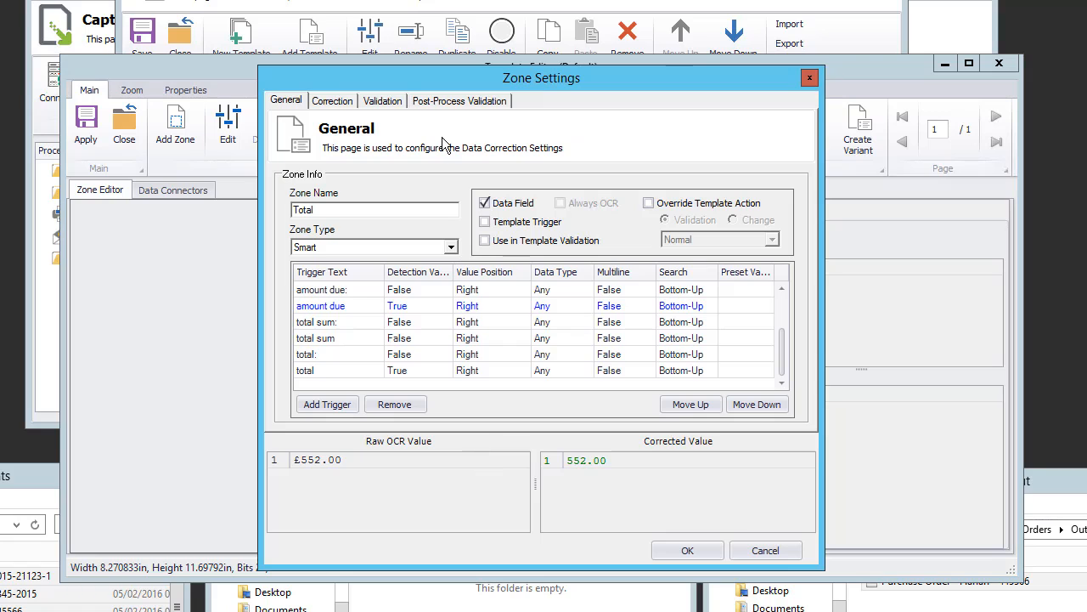
{"action": "left_click", "coordinate": [470, 100]}
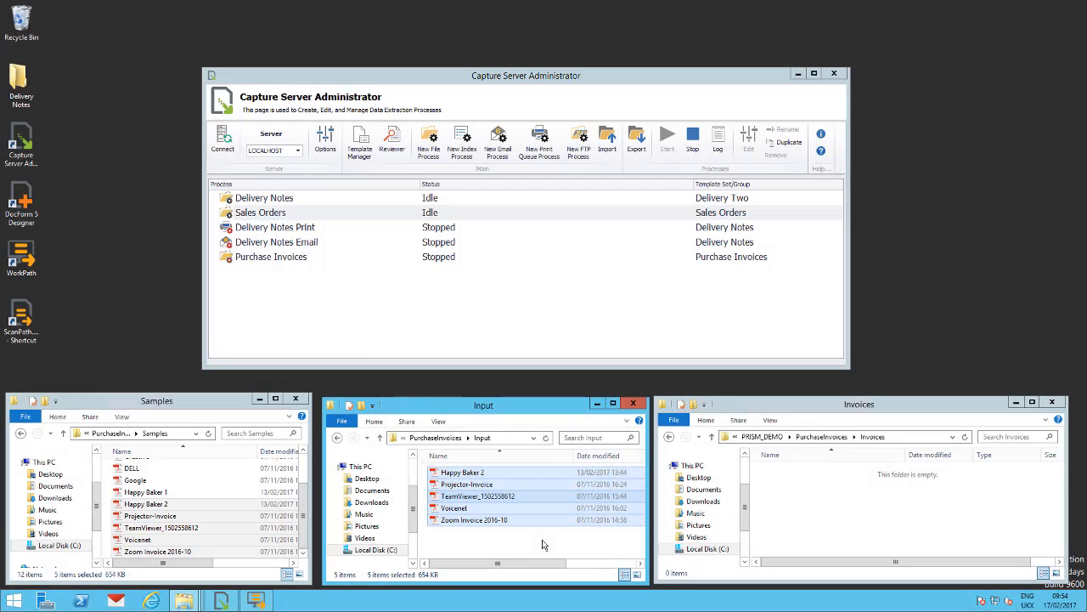
Step: Start the Purchase Invoices process and open the Reviewer with a refreshed list of documents awaiting review
{"action": "left_click", "coordinate": [308, 257]}
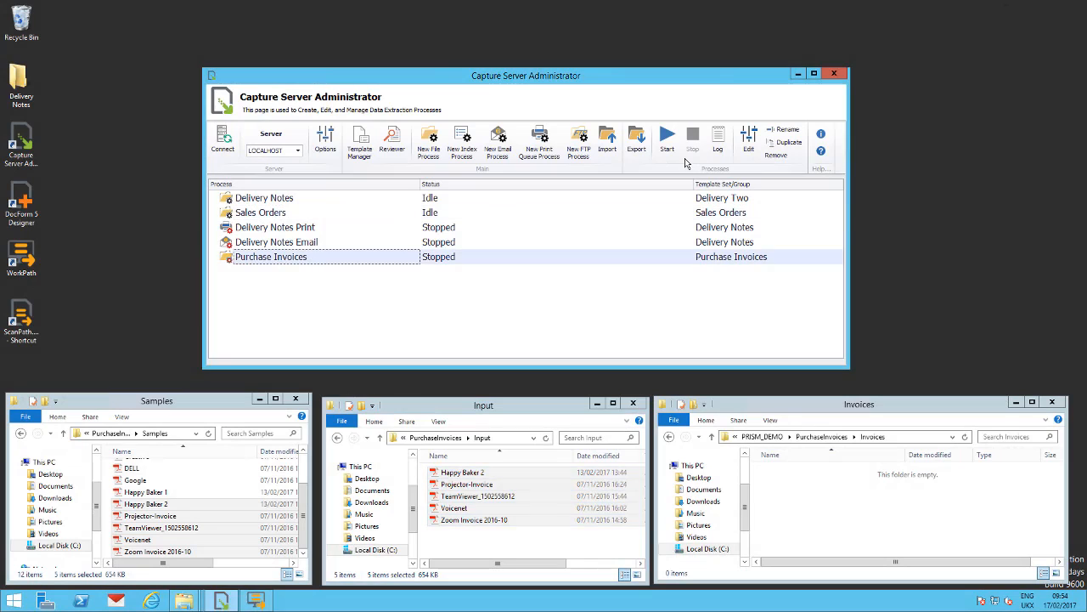
{"action": "left_click", "coordinate": [668, 140]}
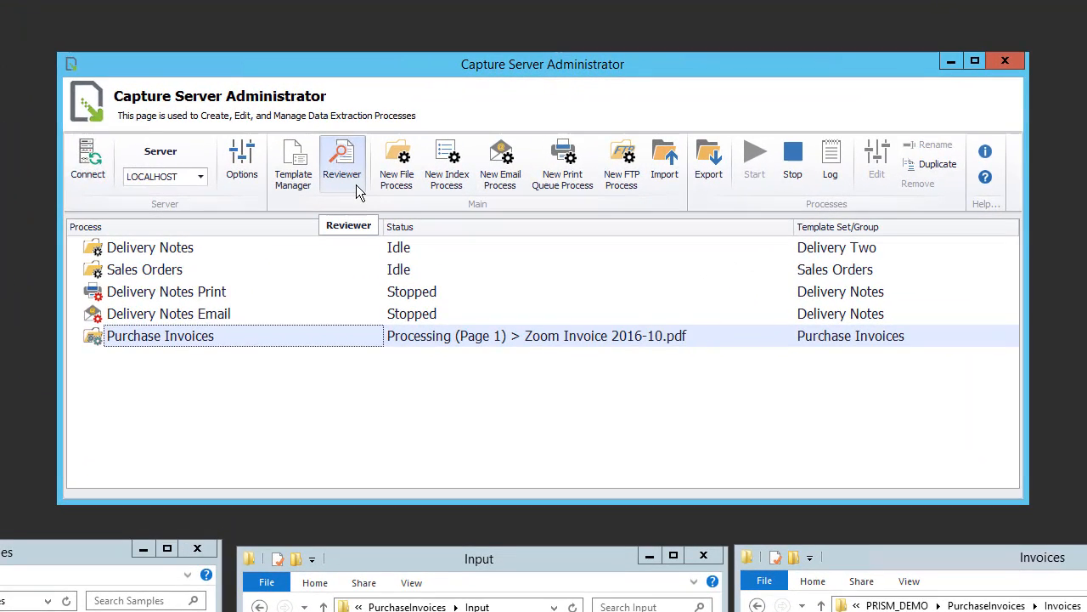
{"action": "left_click", "coordinate": [357, 192]}
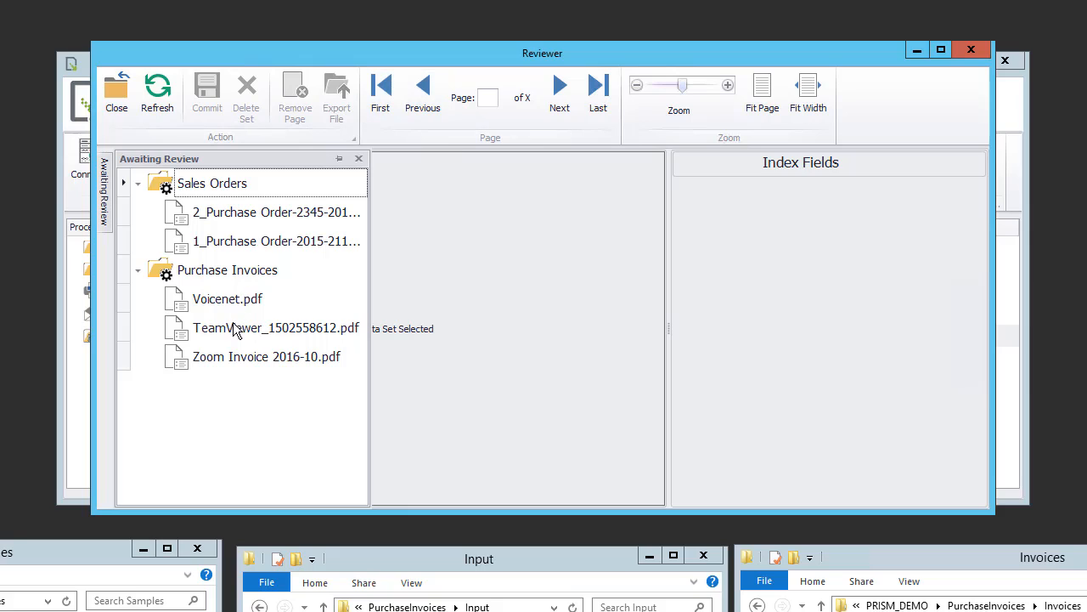
{"action": "left_click", "coordinate": [163, 107]}
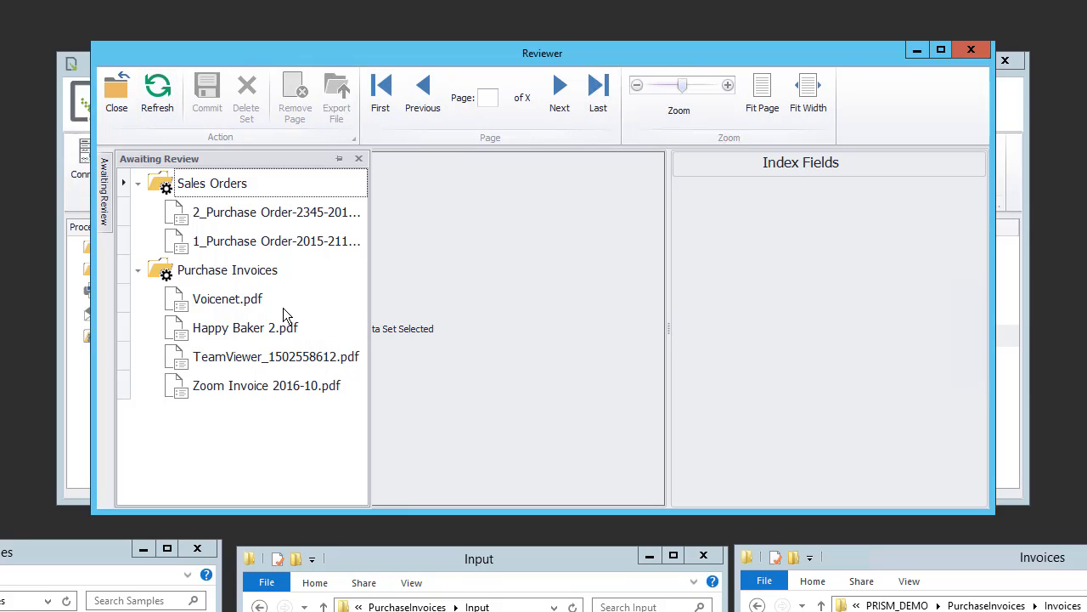
Step: Open Happy Baker 2.pdf for review and commit its data set
{"action": "double_click", "coordinate": [234, 329]}
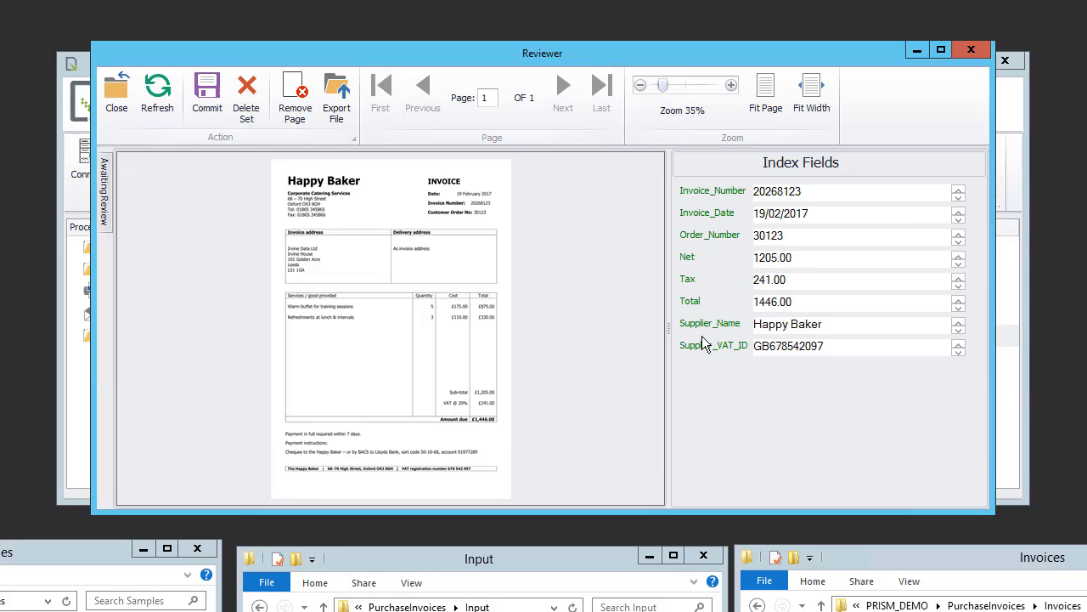
{"action": "left_click", "coordinate": [209, 98]}
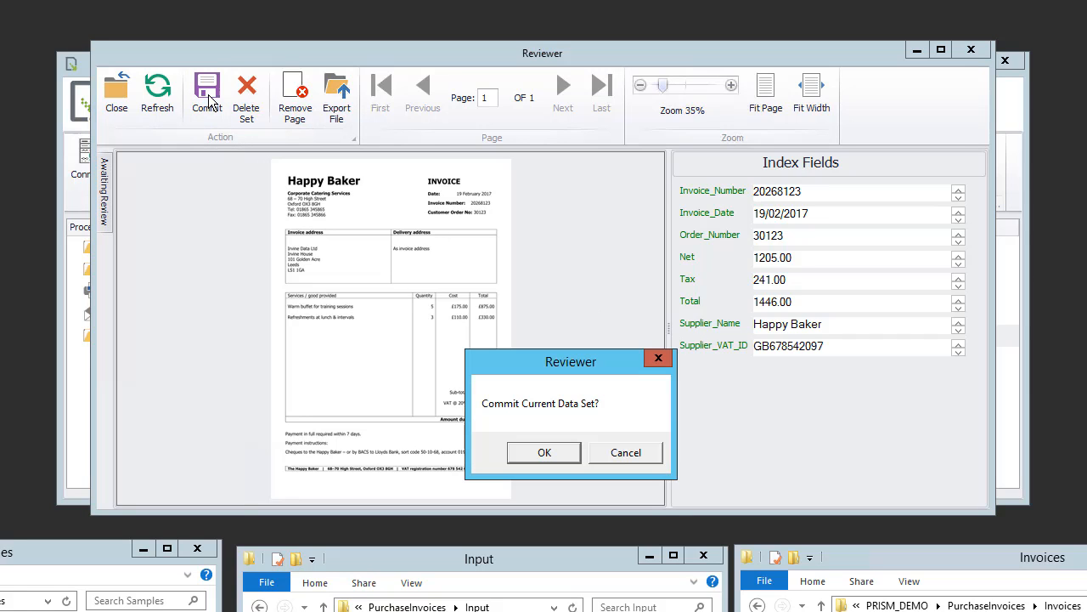
{"action": "left_click", "coordinate": [548, 445]}
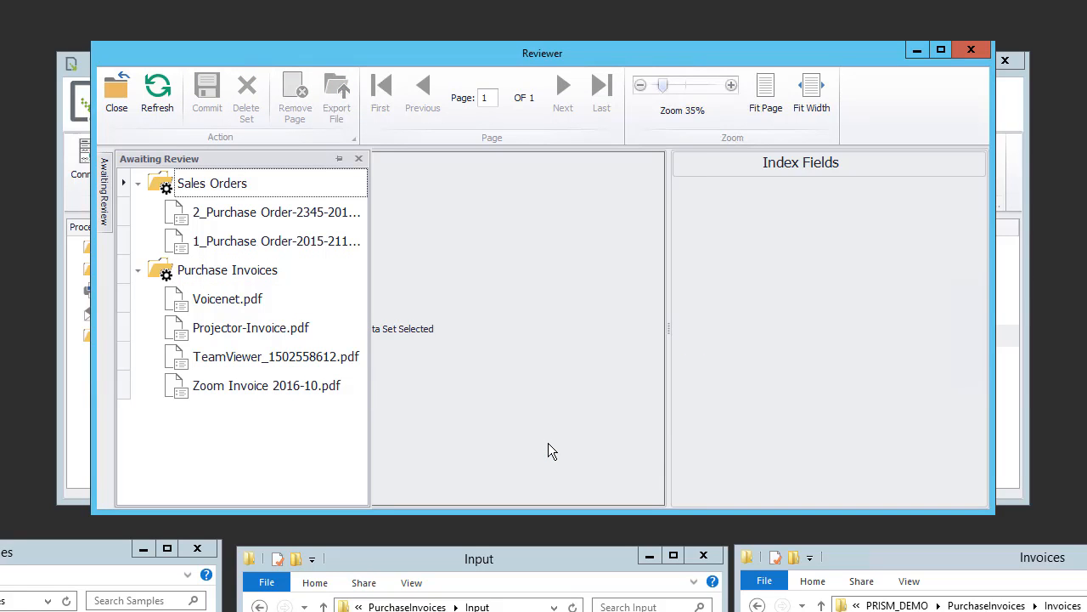
Step: Open Zoom Invoice 2016-10.pdf for review, try a Tax value of 0.00, and close the Reviewer without committing
{"action": "left_click", "coordinate": [263, 386]}
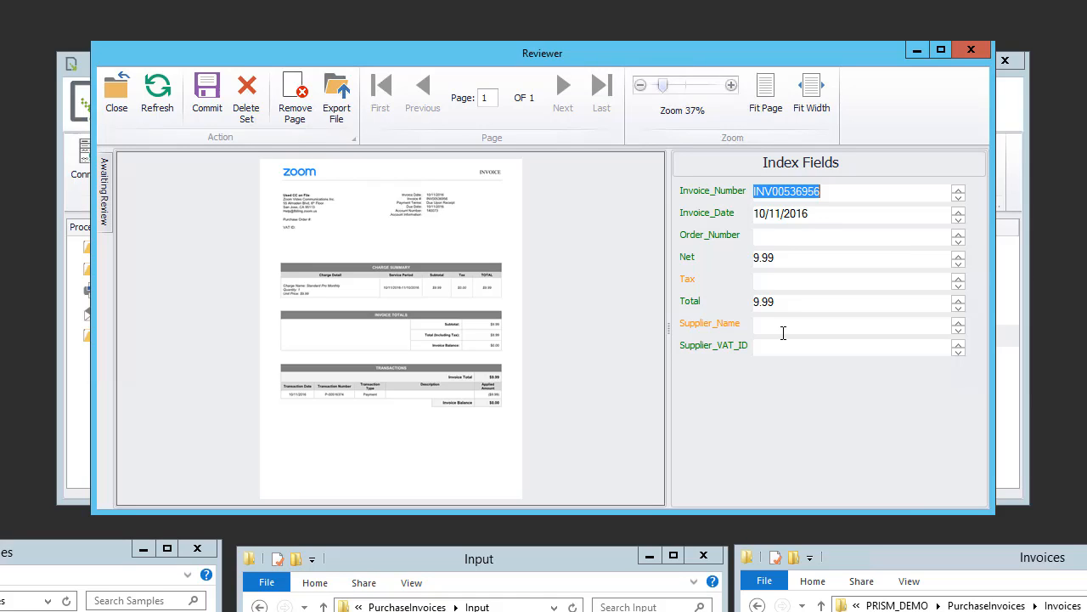
{"action": "left_click", "coordinate": [776, 281]}
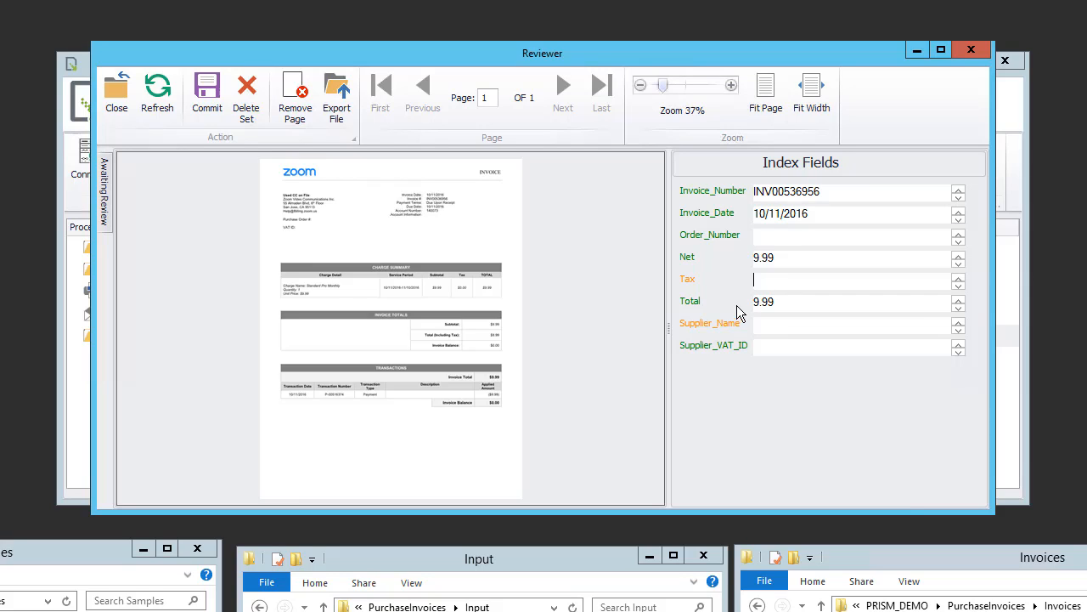
{"action": "type", "text": "0.00"}
{"action": "left_click", "coordinate": [116, 100]}
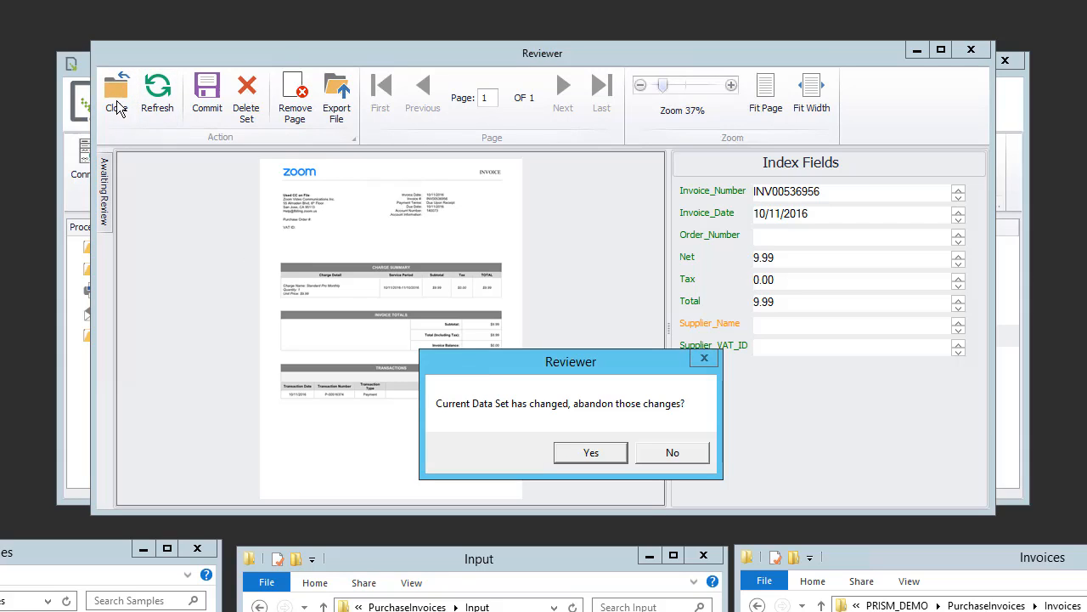
{"action": "left_click", "coordinate": [585, 458]}
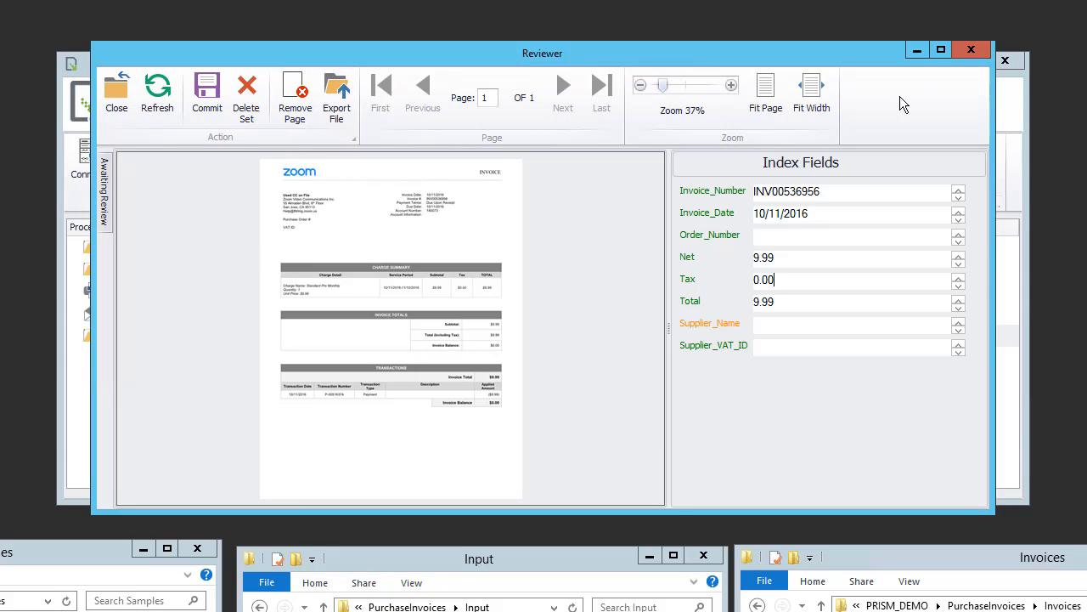
{"action": "left_click", "coordinate": [972, 49]}
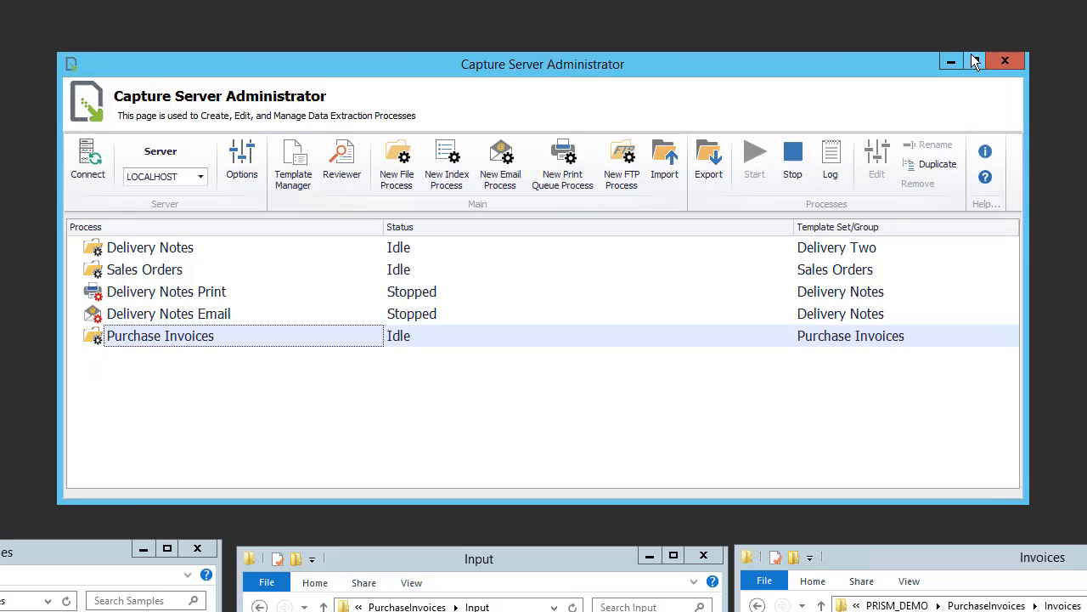
Step: Open the Default template of the Purchase Invoices set for editing from the Template Manager
{"action": "left_click", "coordinate": [294, 170]}
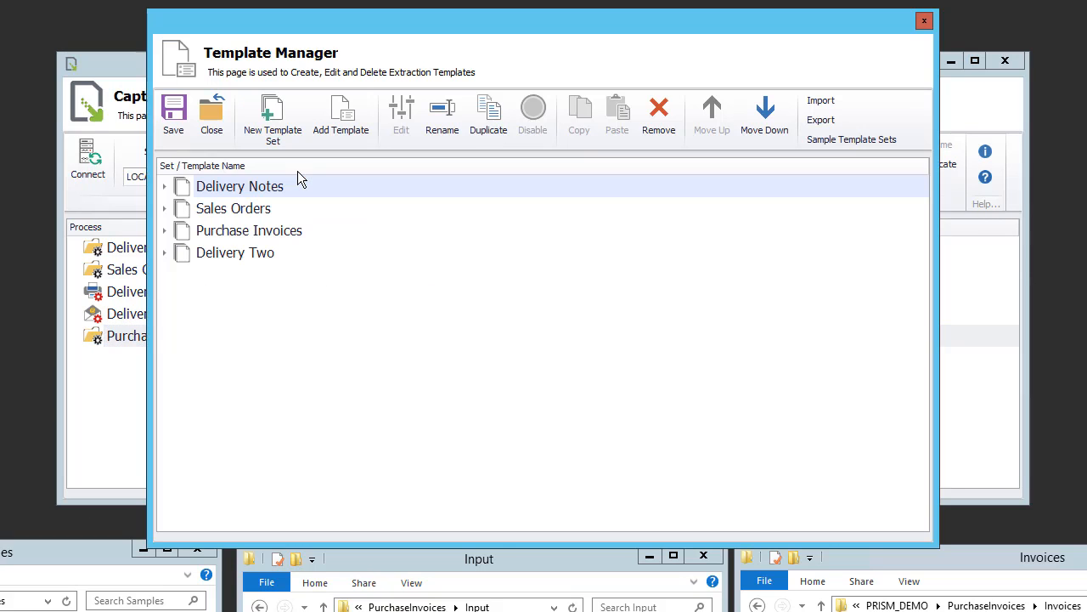
{"action": "left_click", "coordinate": [165, 231]}
{"action": "left_click", "coordinate": [226, 260]}
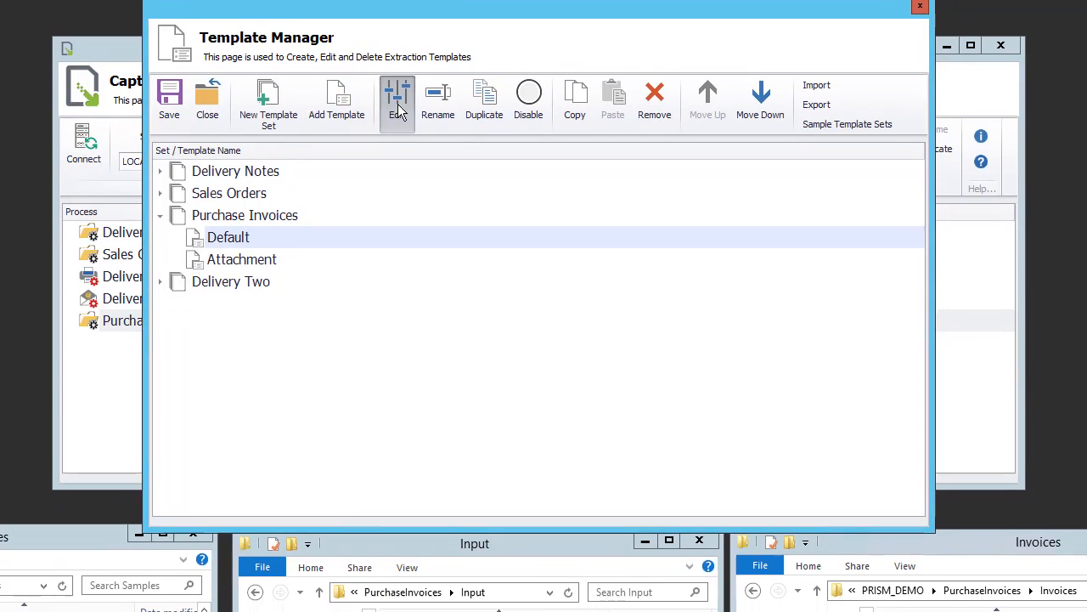
{"action": "left_click", "coordinate": [401, 115]}
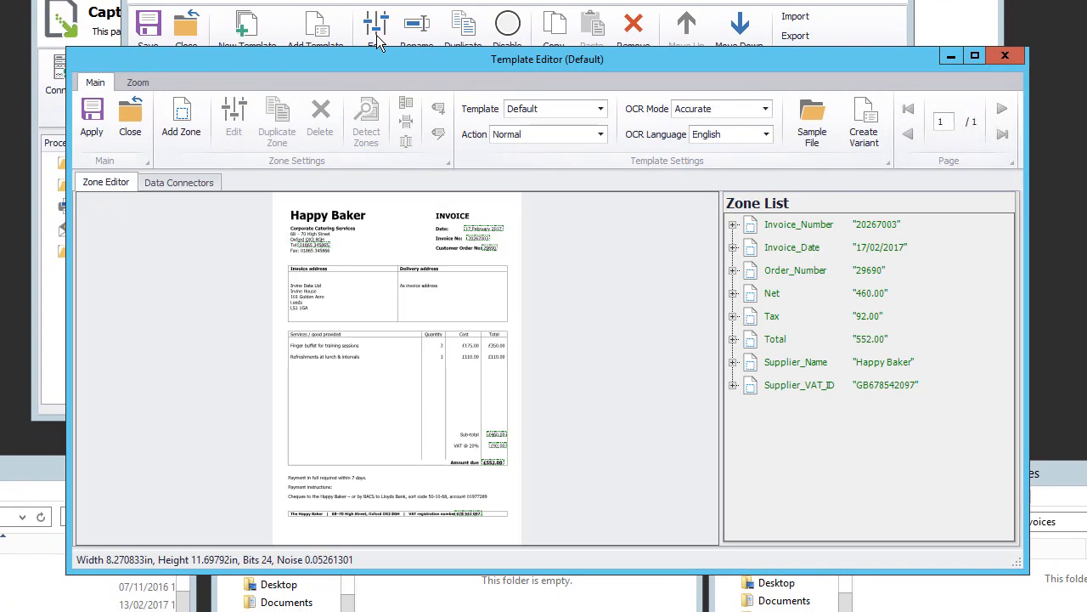
Step: Load the Zoom invoice from the PurchaseInvoices samples as the template's sample file
{"action": "left_click", "coordinate": [818, 128]}
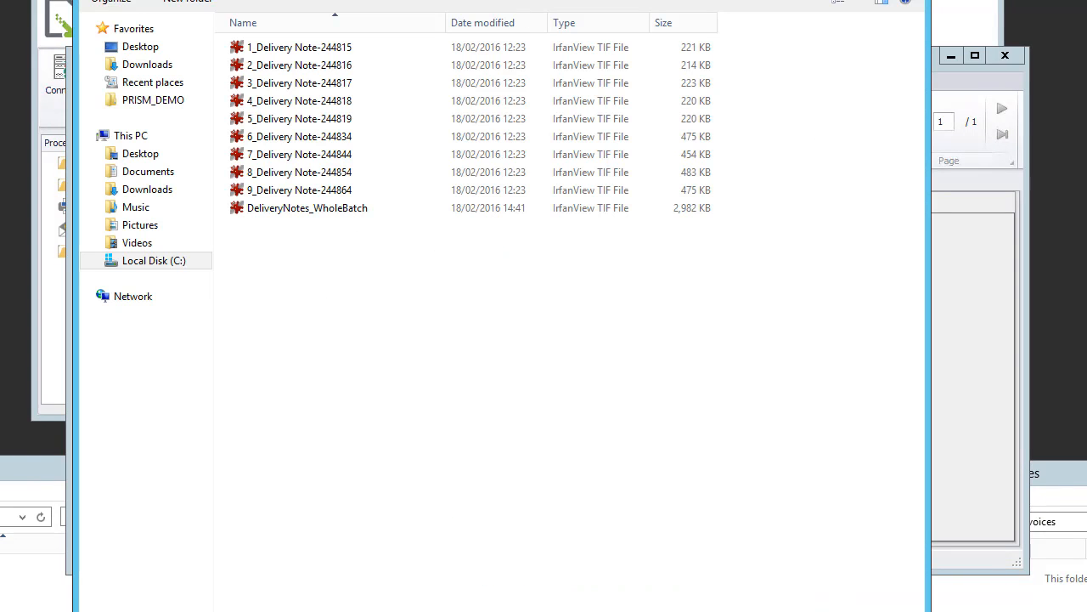
{"action": "left_click", "coordinate": [360, 0]}
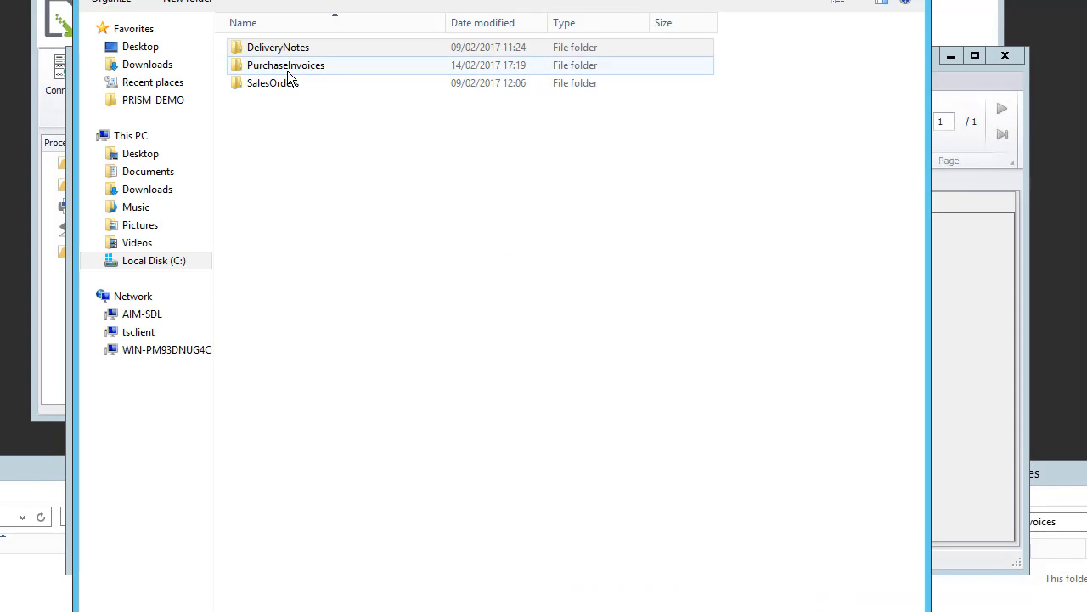
{"action": "key", "text": "alt+Up"}
{"action": "left_click", "coordinate": [266, 139]}
{"action": "double_click", "coordinate": [266, 140]}
{"action": "double_click", "coordinate": [267, 246]}
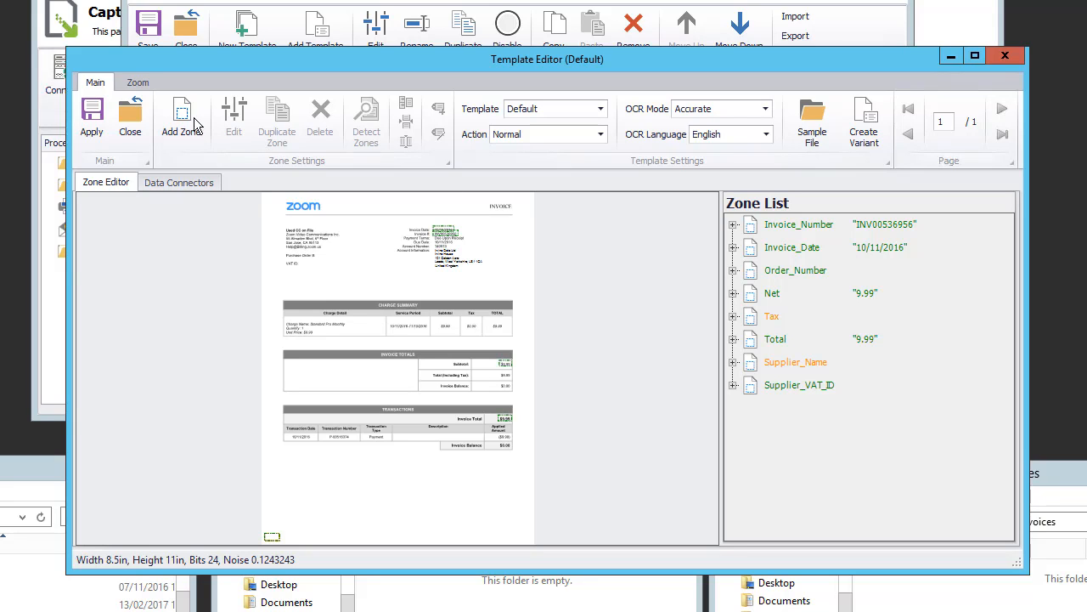
Step: Open the Supplier_Name zone's settings and remove its triggers until only one is left
{"action": "left_click", "coordinate": [138, 82]}
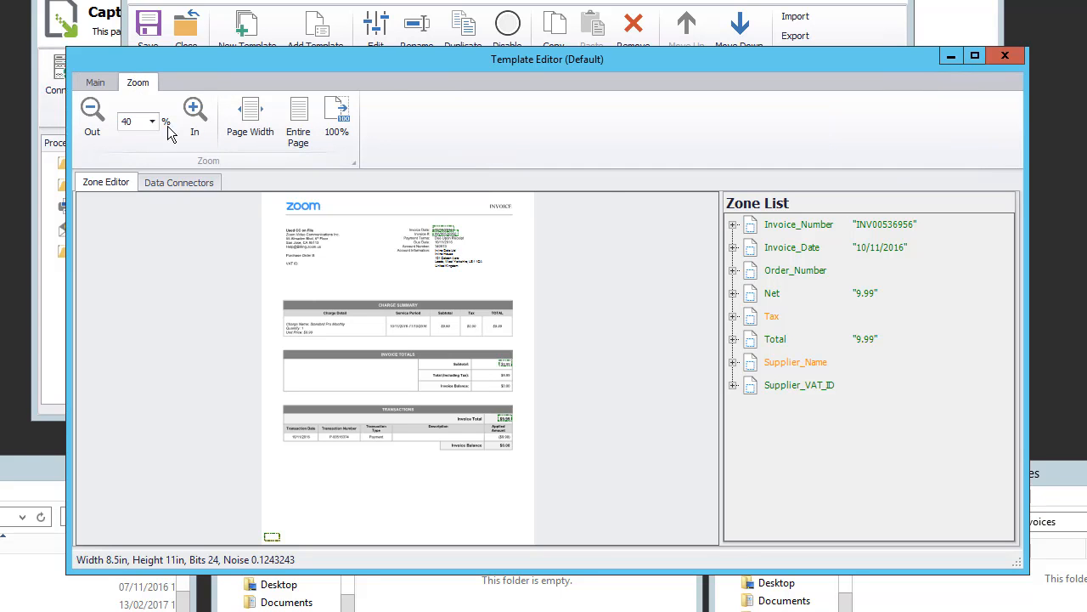
{"action": "left_click", "coordinate": [195, 128]}
{"action": "left_click", "coordinate": [195, 127]}
{"action": "left_click", "coordinate": [195, 132]}
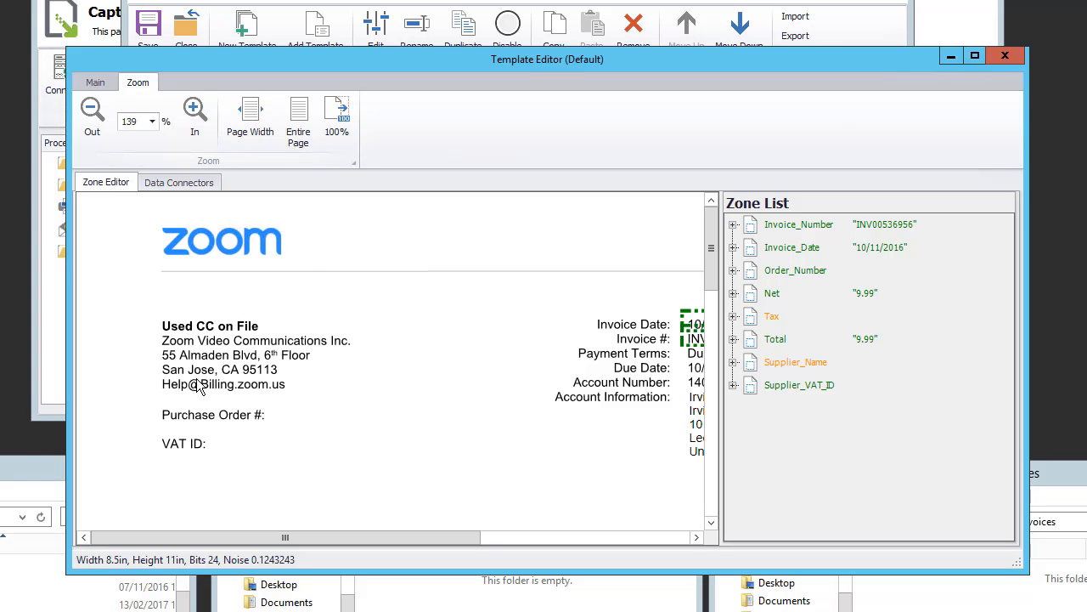
{"action": "double_click", "coordinate": [795, 362]}
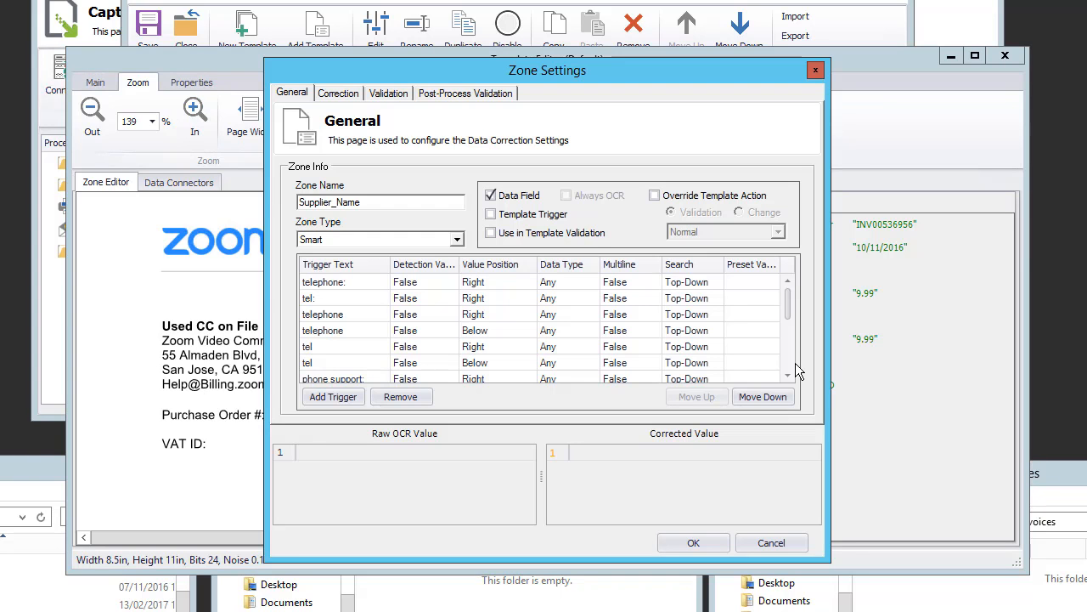
{"action": "left_click", "coordinate": [401, 396]}
{"action": "left_click", "coordinate": [401, 397]}
{"action": "left_click", "coordinate": [401, 396]}
{"action": "left_click", "coordinate": [401, 397]}
{"action": "left_click", "coordinate": [401, 397]}
{"action": "left_click", "coordinate": [401, 397]}
{"action": "left_click", "coordinate": [401, 396]}
{"action": "left_click", "coordinate": [401, 397]}
{"action": "left_click", "coordinate": [401, 397]}
{"action": "left_click", "coordinate": [401, 396]}
{"action": "left_click", "coordinate": [401, 397]}
{"action": "left_click", "coordinate": [401, 397]}
{"action": "left_click", "coordinate": [401, 397]}
{"action": "left_click", "coordinate": [401, 397]}
Step: Set the text of Supplier_Name's only trigger to "san jose" and accept the zone settings
{"action": "left_click", "coordinate": [323, 283]}
{"action": "key", "text": "BackSpace"}
{"action": "key", "text": "BackSpace"}
{"action": "type", "text": "san jose"}
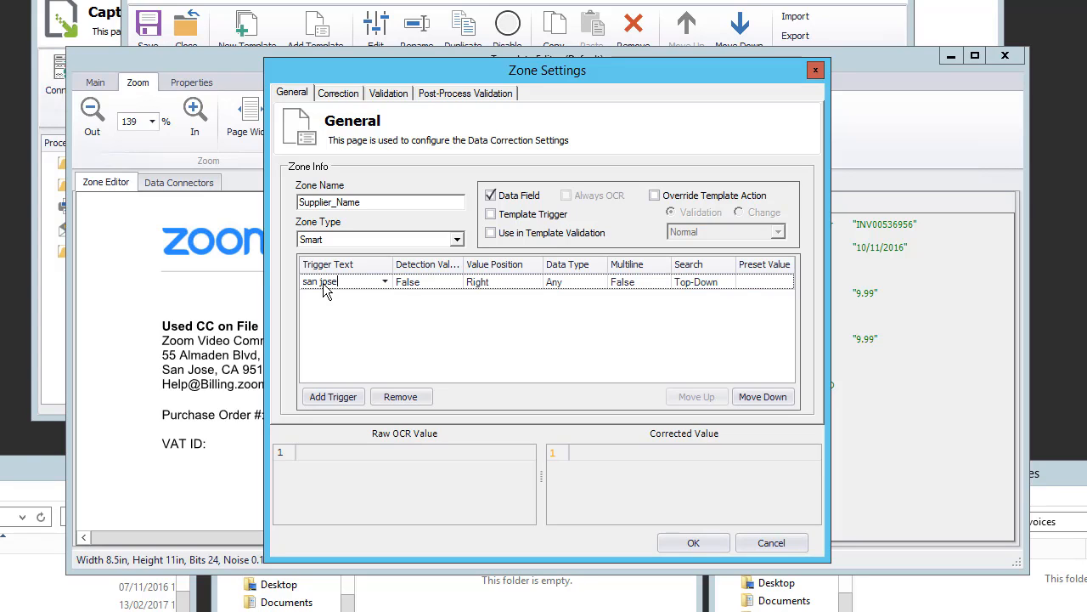
{"action": "left_click", "coordinate": [699, 542]}
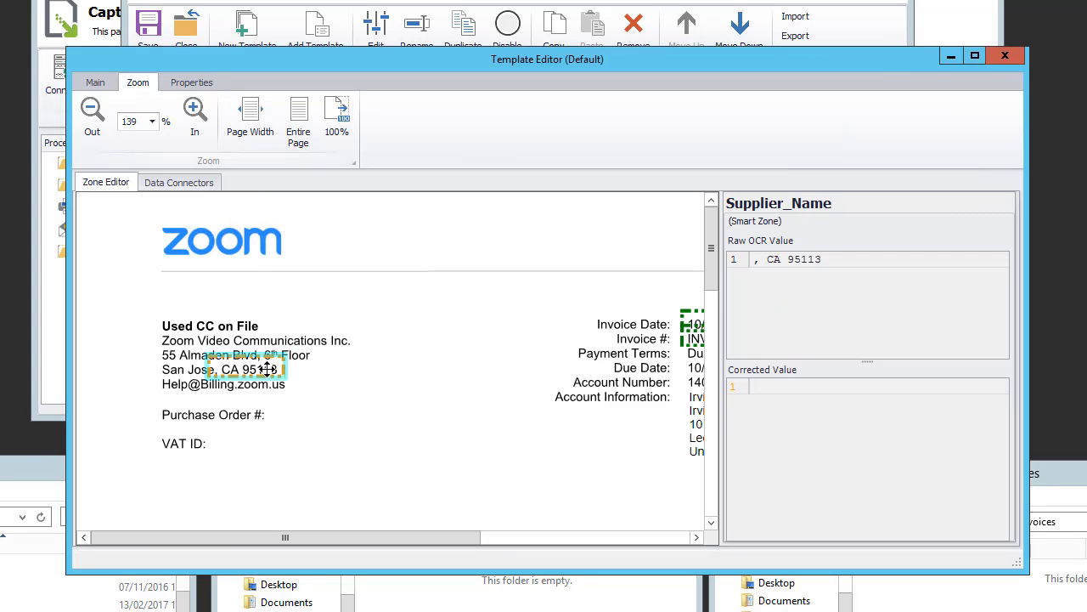
Step: Remove the Expression Editor, Strip Non-Digit and Database correction rules from the Supplier_Name zone
{"action": "double_click", "coordinate": [268, 368]}
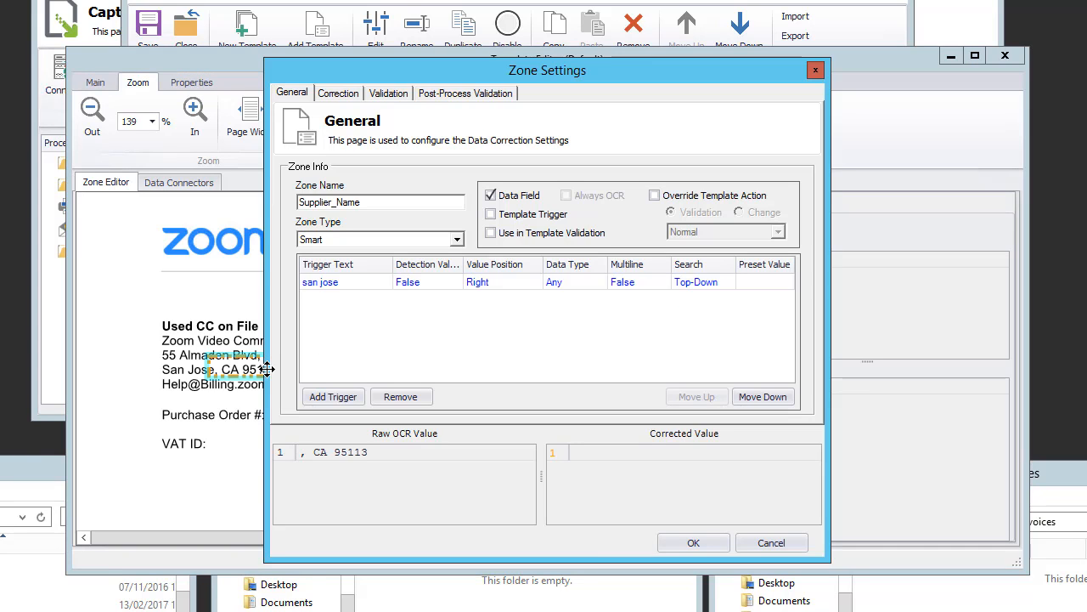
{"action": "left_click", "coordinate": [340, 96]}
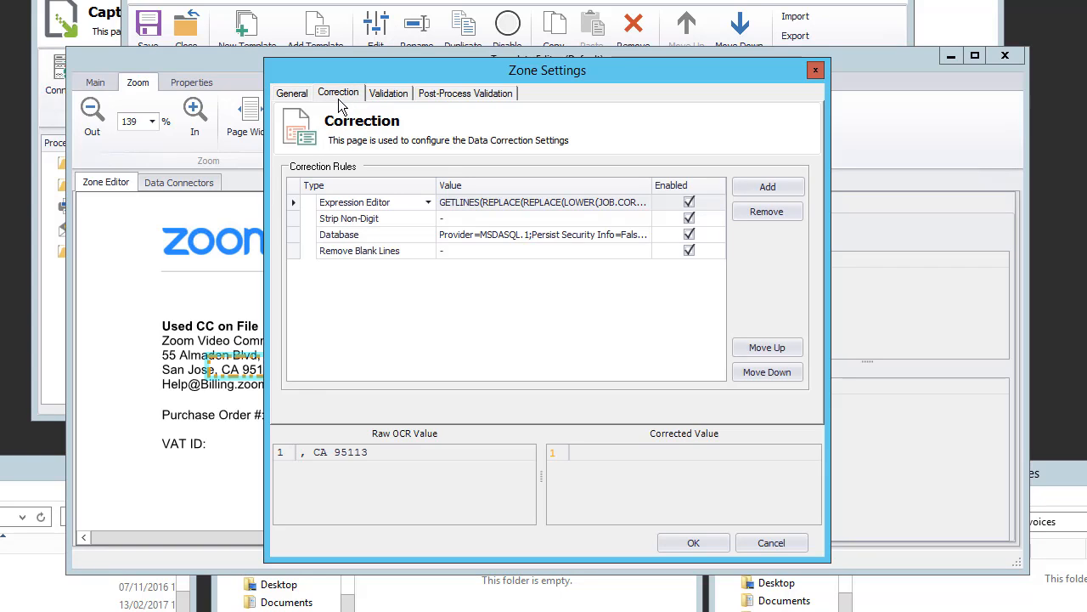
{"action": "left_click", "coordinate": [764, 214]}
{"action": "left_click", "coordinate": [764, 216]}
{"action": "left_click", "coordinate": [764, 216]}
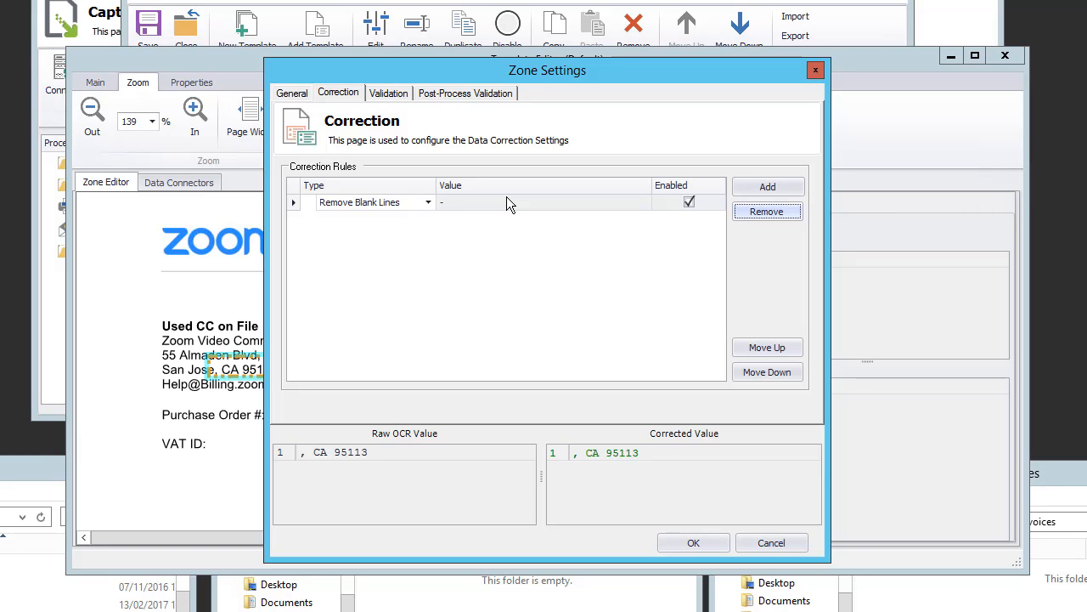
Step: Change the remaining correction rule to Search and Replace, searching for "CA95113" and replacing it with "Zoom Video Communications Inc."
{"action": "left_click", "coordinate": [430, 205]}
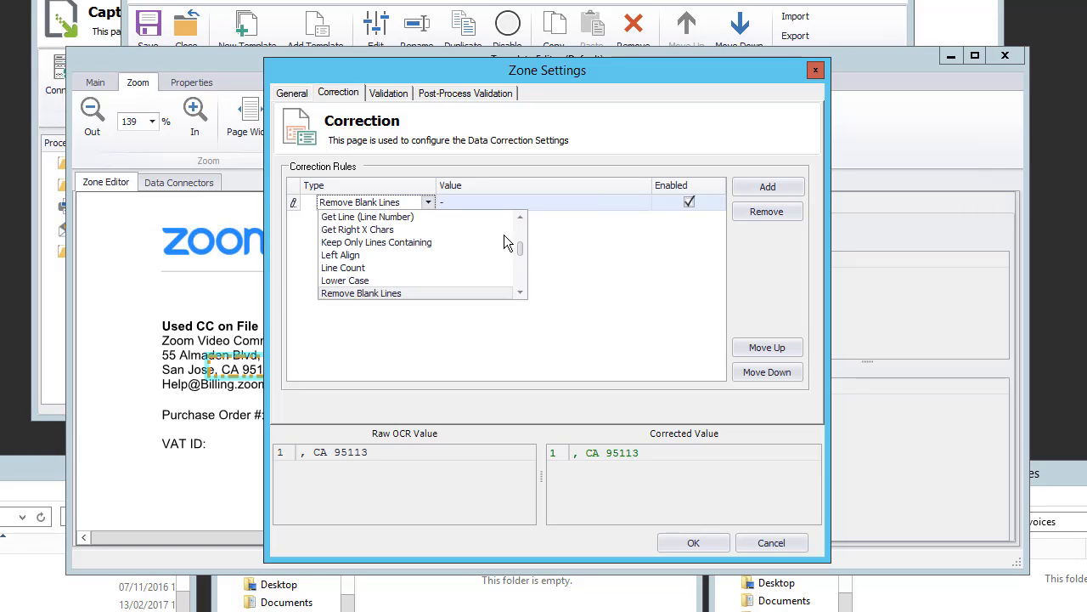
{"action": "left_click_drag", "start_coordinate": [522, 256], "coordinate": [522, 268]}
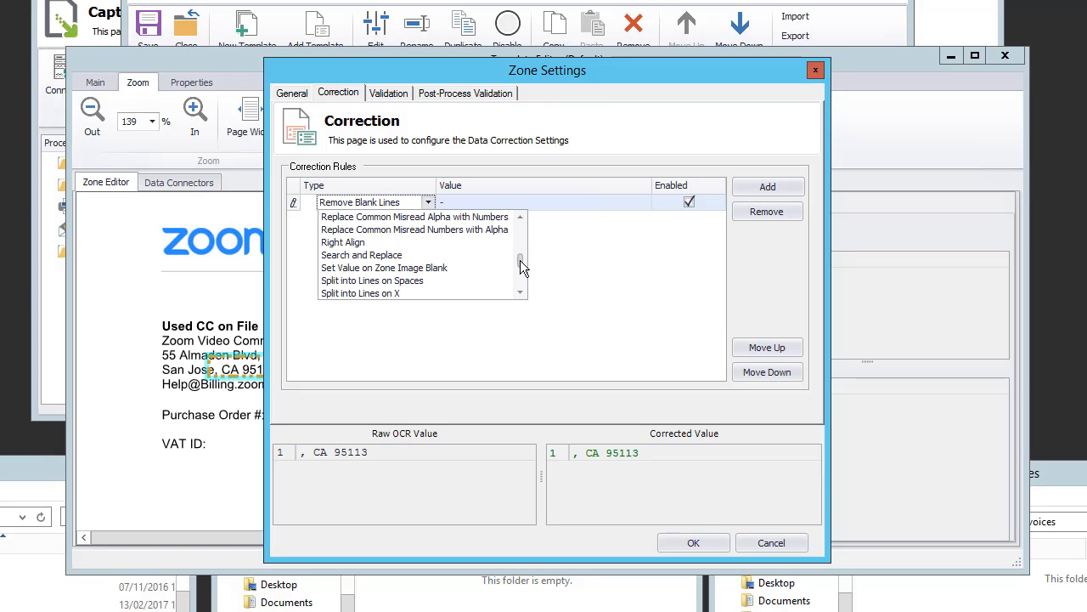
{"action": "left_click", "coordinate": [495, 254]}
{"action": "left_click", "coordinate": [643, 204]}
{"action": "left_click", "coordinate": [643, 204]}
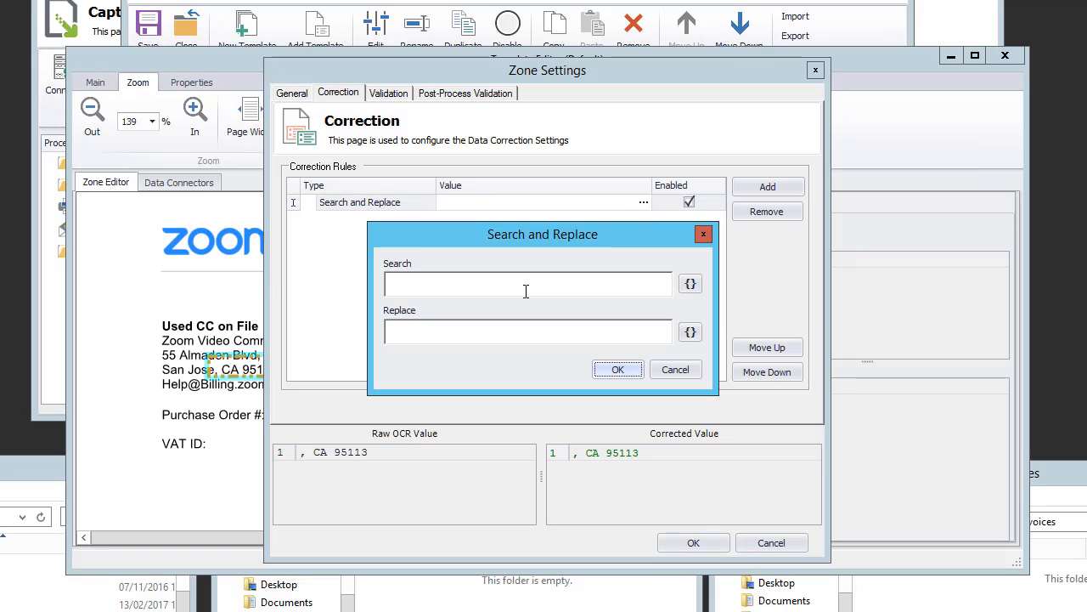
{"action": "left_click", "coordinate": [524, 286]}
{"action": "type", "text": "CA95113"}
{"action": "left_click", "coordinate": [491, 332]}
{"action": "type", "text": "Zoom Video Communicat"}
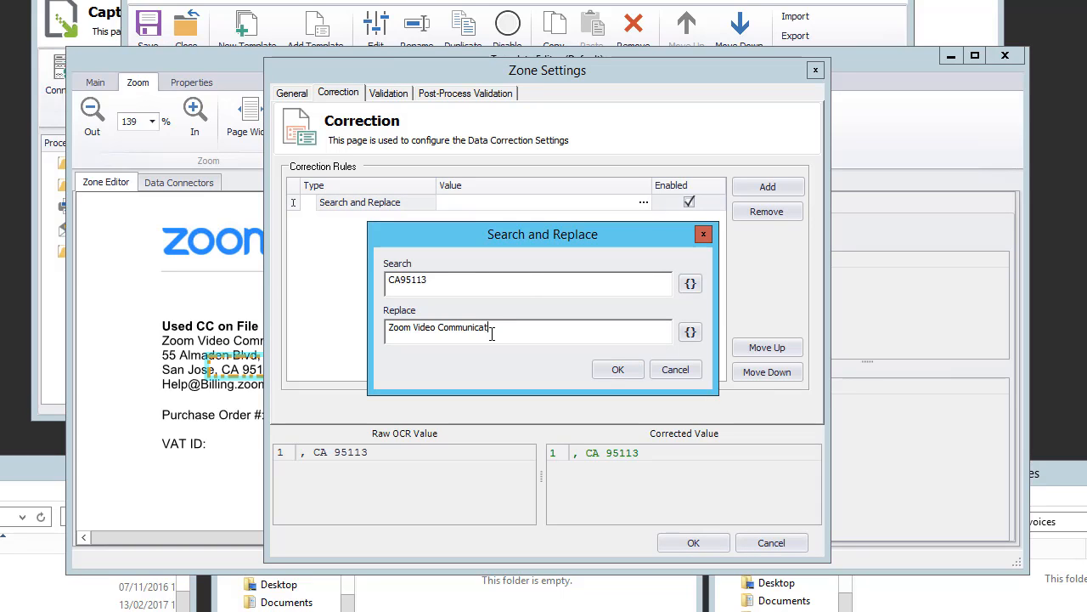
{"action": "type", "text": "ions Inc."}
{"action": "left_click", "coordinate": [617, 369]}
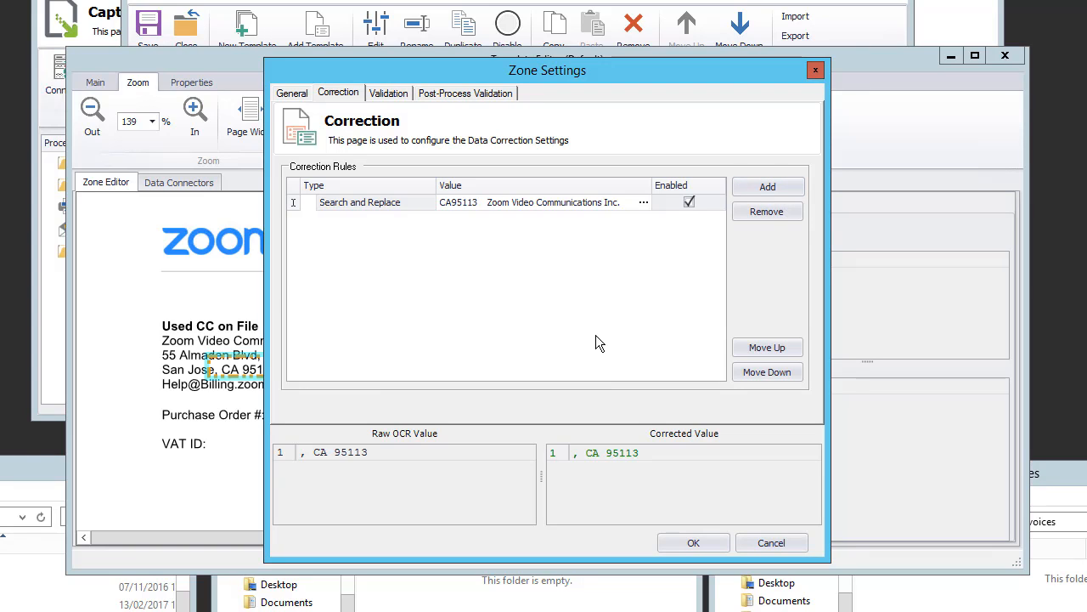
Step: Add a Remove Blank Spaces correction rule and place it above the Search and Replace rule
{"action": "left_click", "coordinate": [786, 191]}
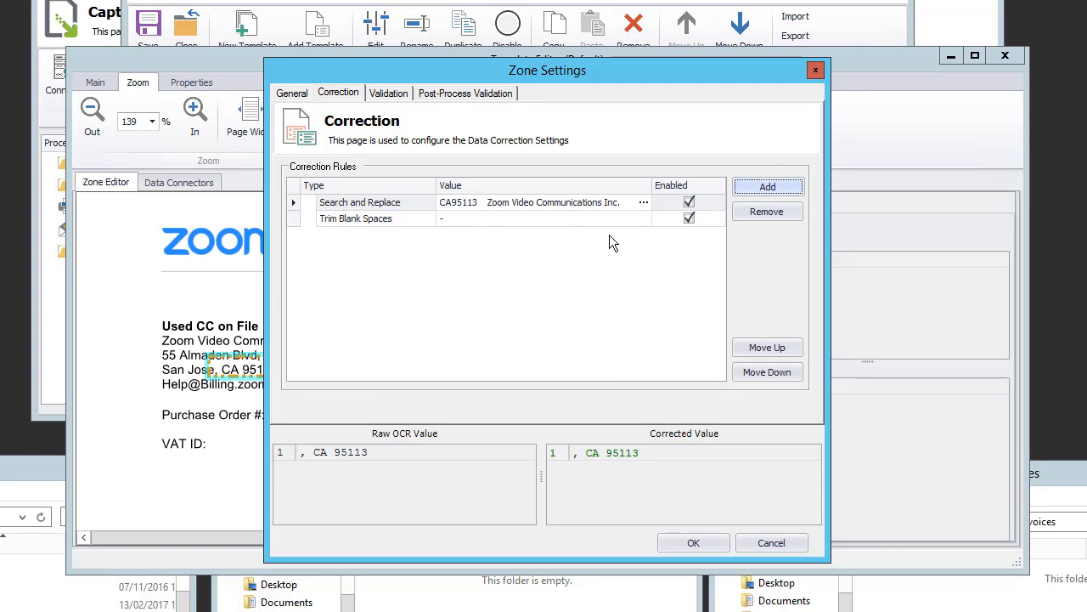
{"action": "left_click", "coordinate": [401, 222]}
{"action": "left_click", "coordinate": [400, 221]}
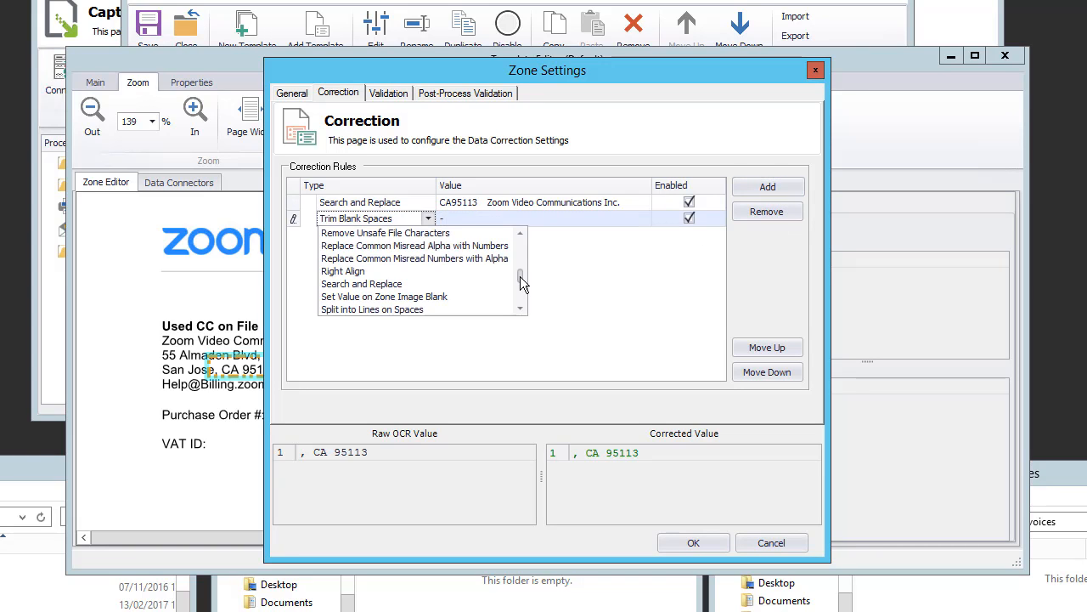
{"action": "left_click_drag", "start_coordinate": [523, 284], "coordinate": [516, 271]}
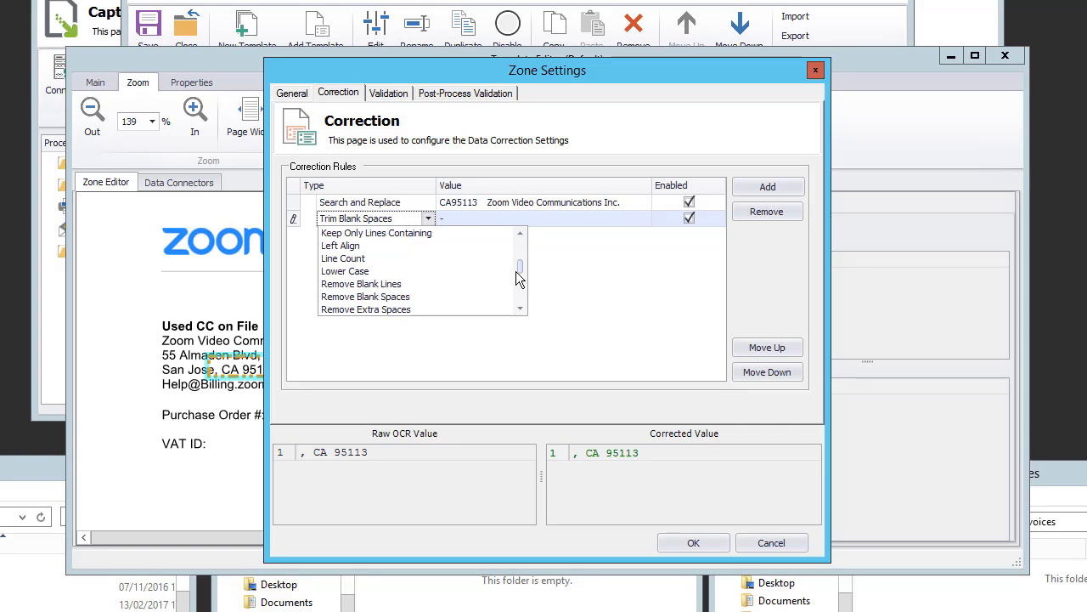
{"action": "left_click", "coordinate": [464, 299]}
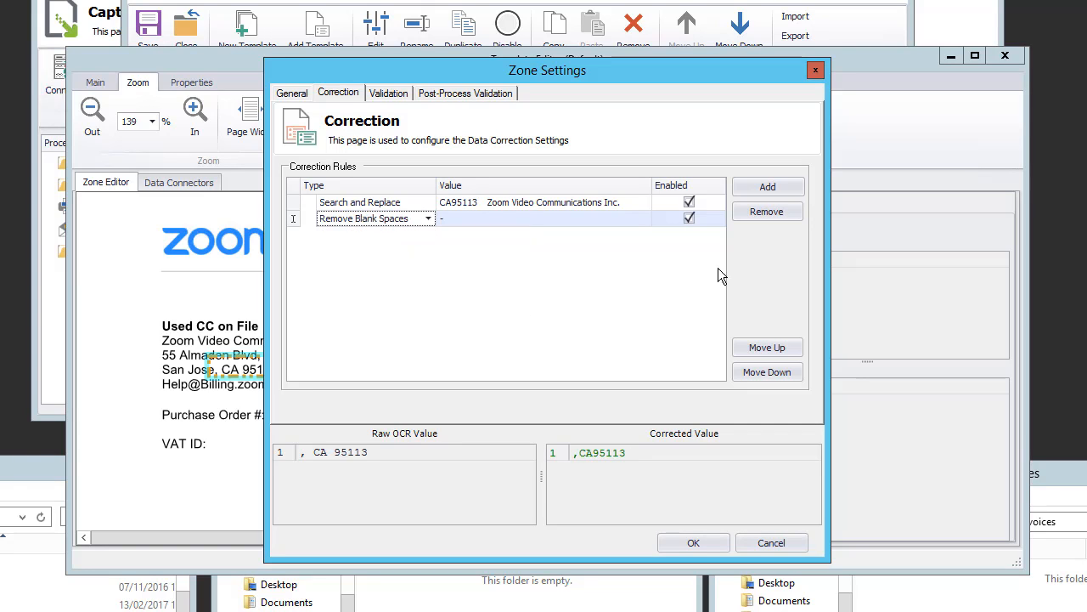
{"action": "left_click", "coordinate": [750, 350]}
Step: Add a second Search and Replace rule that replaces "," with nothing, and accept the zone settings
{"action": "left_click", "coordinate": [782, 183]}
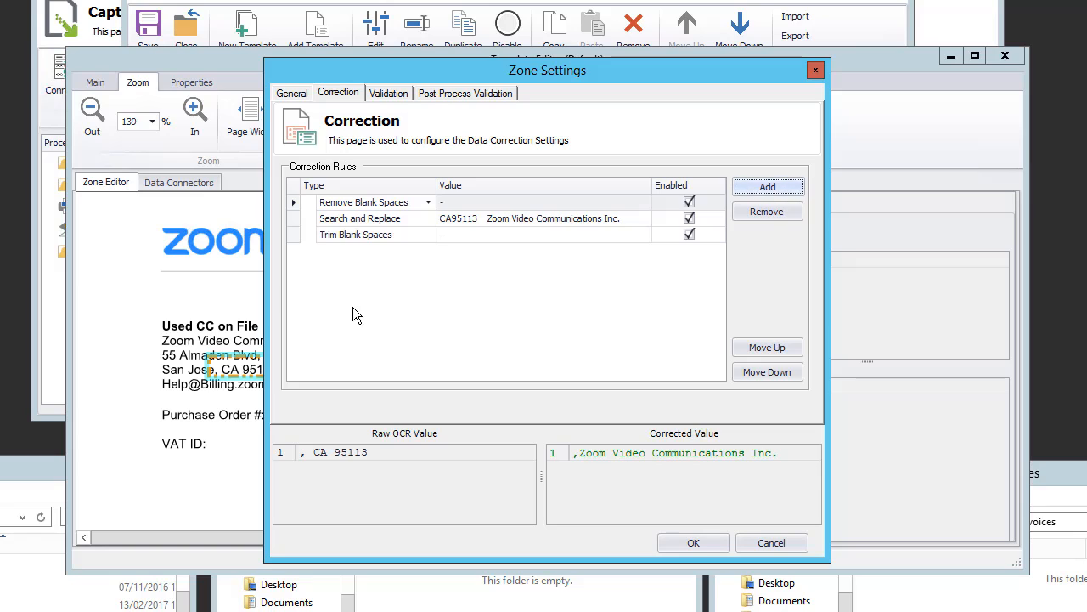
{"action": "left_click", "coordinate": [430, 235]}
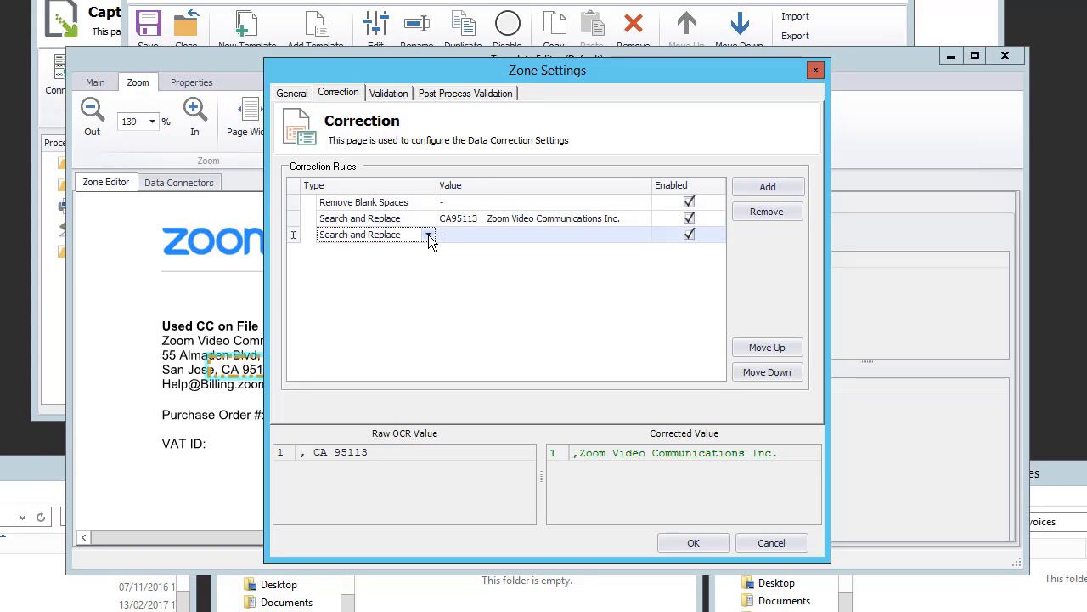
{"action": "left_click", "coordinate": [626, 243]}
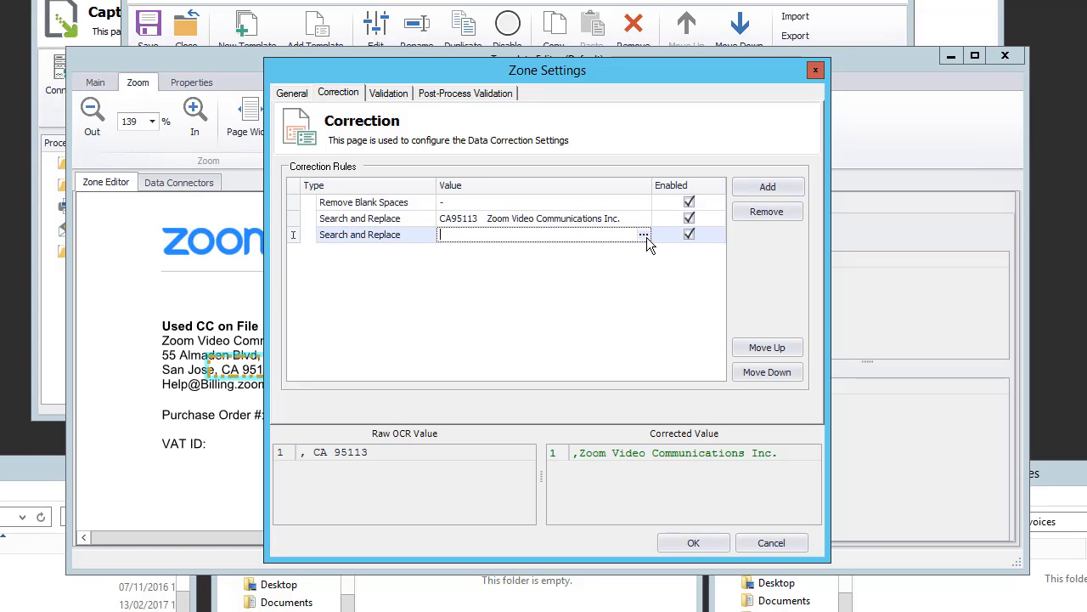
{"action": "left_click", "coordinate": [644, 236]}
{"action": "type", "text": ","}
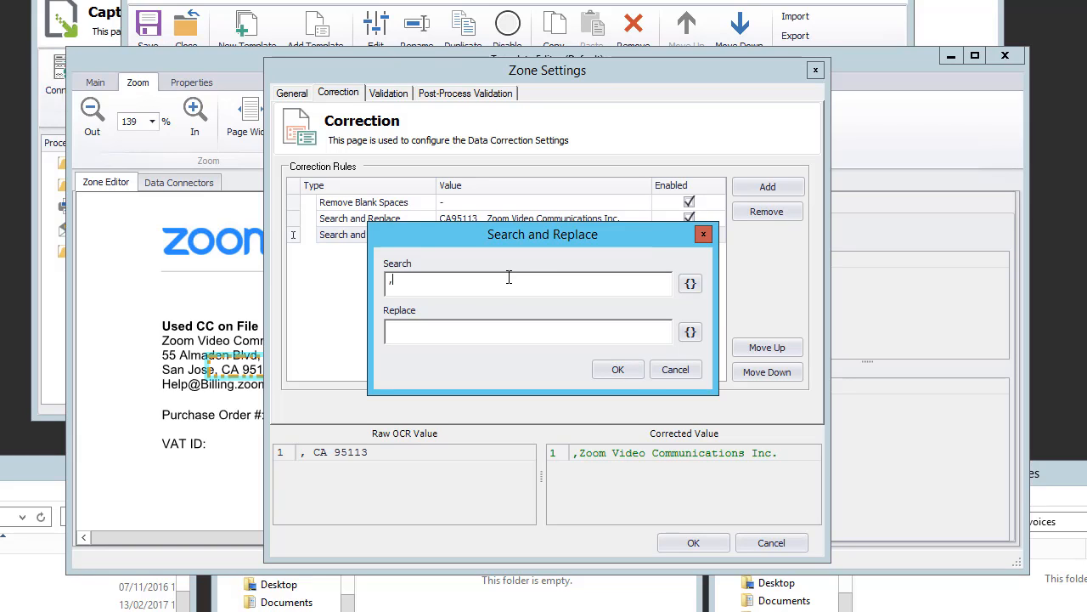
{"action": "left_click", "coordinate": [620, 371]}
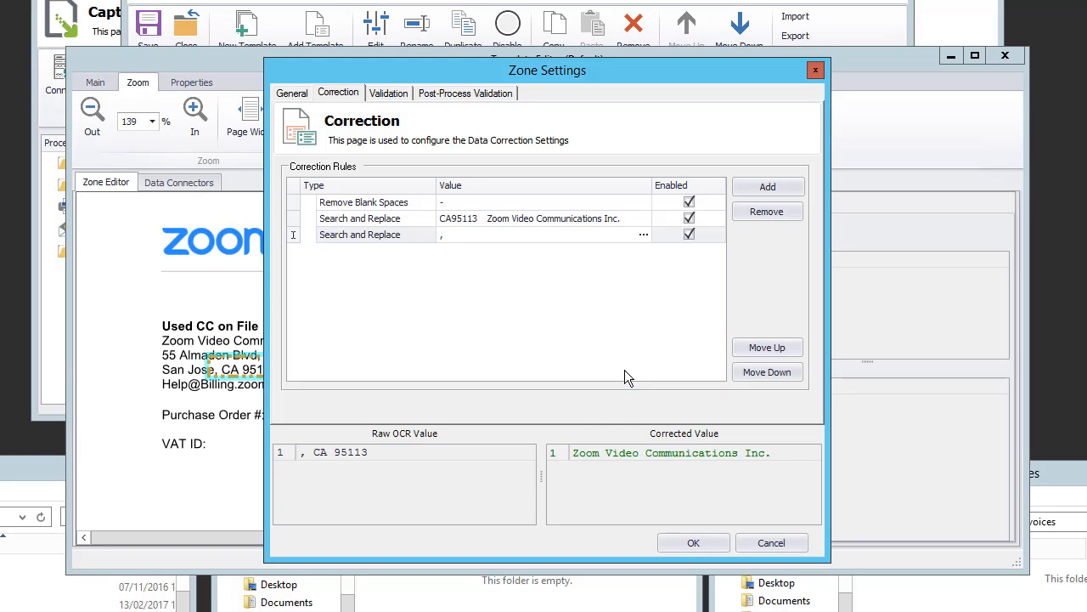
{"action": "left_click", "coordinate": [692, 542]}
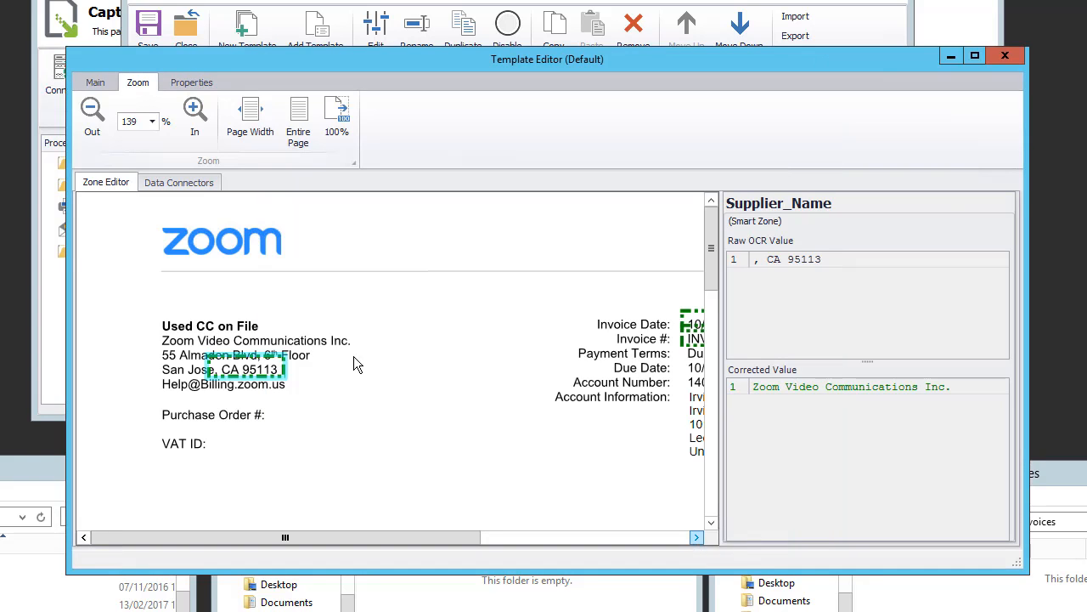
Step: Create a variant of the Default template named "Zoom" and apply it
{"action": "left_click", "coordinate": [98, 84]}
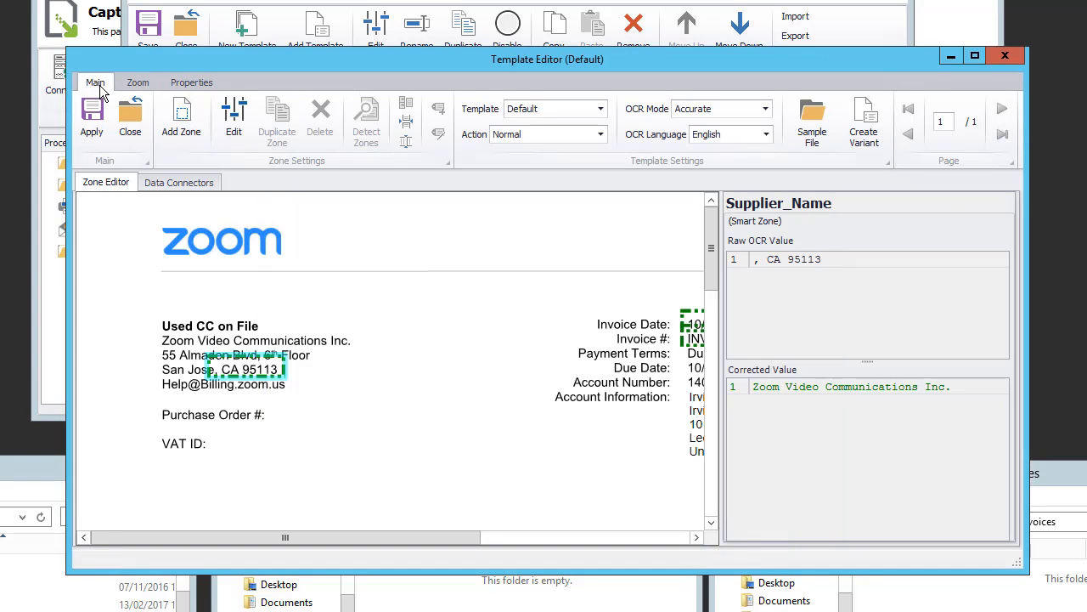
{"action": "left_click", "coordinate": [863, 126]}
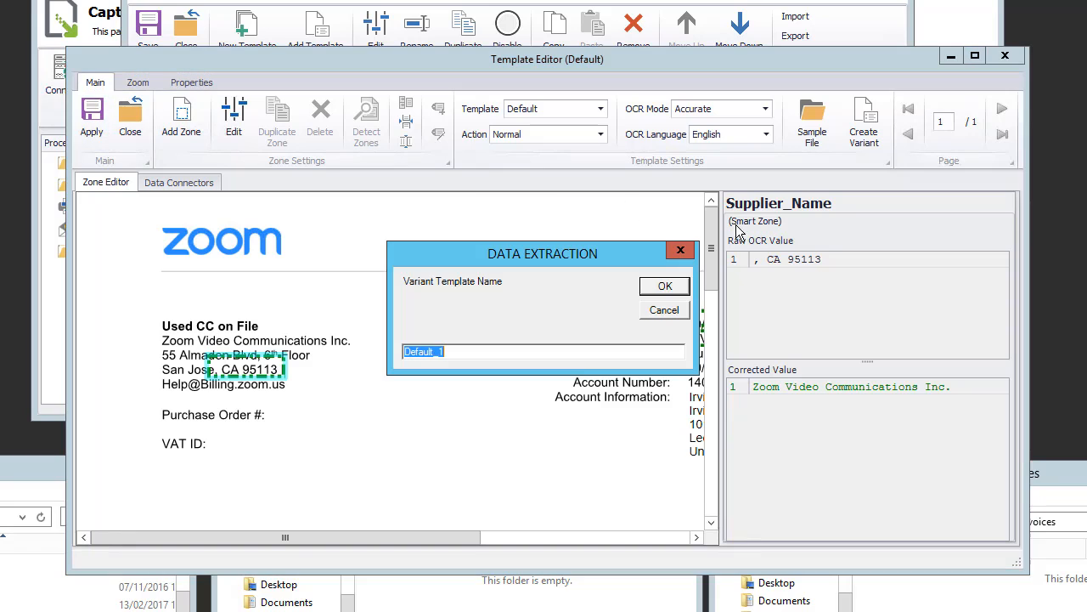
{"action": "type", "text": "Zoom"}
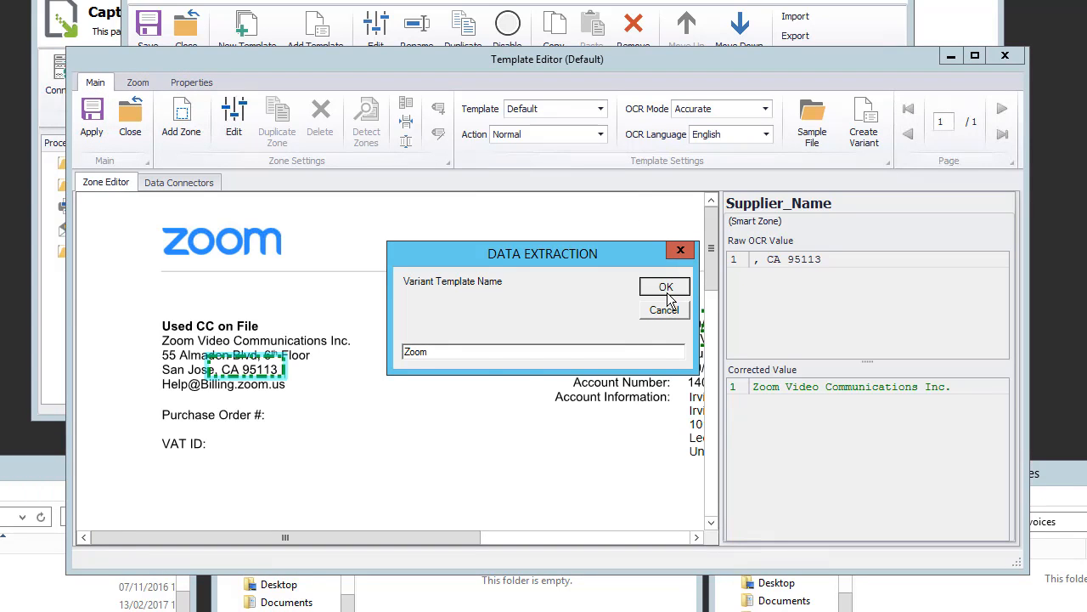
{"action": "left_click", "coordinate": [667, 291]}
{"action": "left_click", "coordinate": [613, 369]}
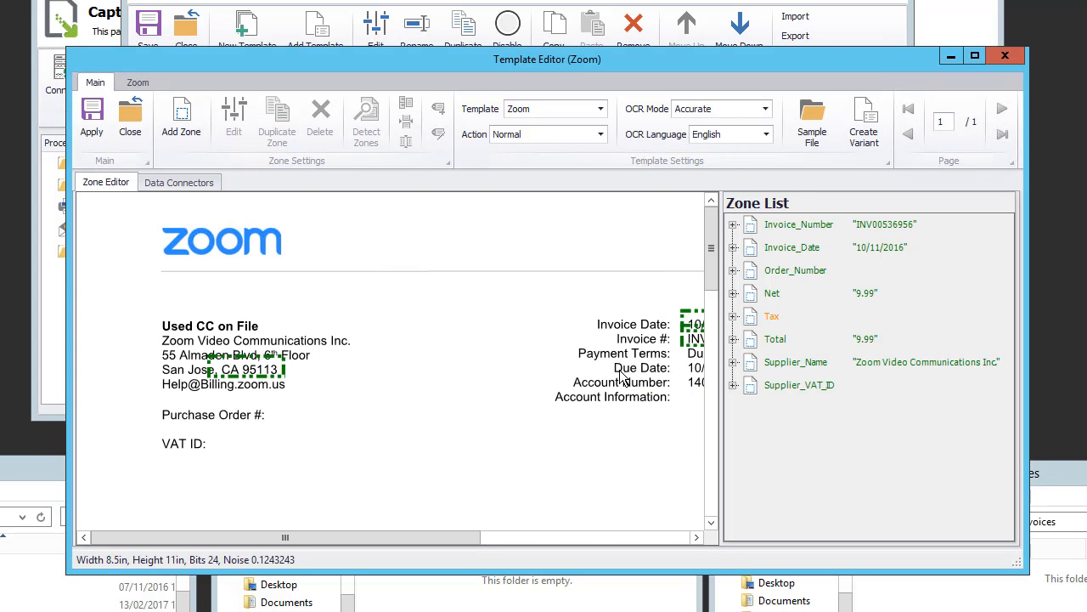
{"action": "left_click", "coordinate": [91, 118]}
Step: Move the Zoom template to the first place in the Purchase Invoices set, above Default and Attachment
{"action": "left_click", "coordinate": [197, 215]}
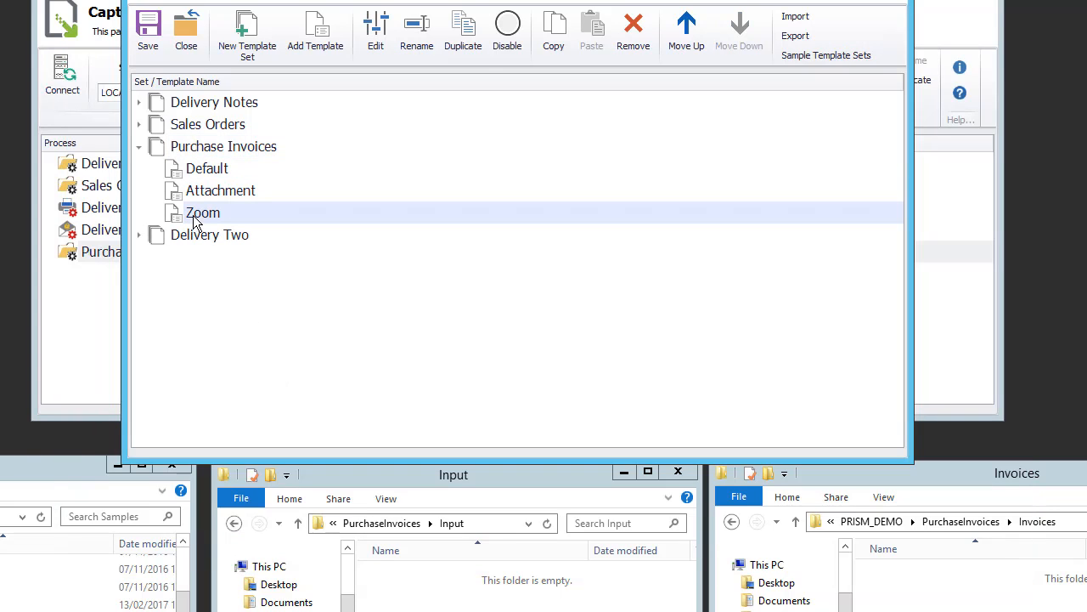
{"action": "left_click", "coordinate": [686, 39]}
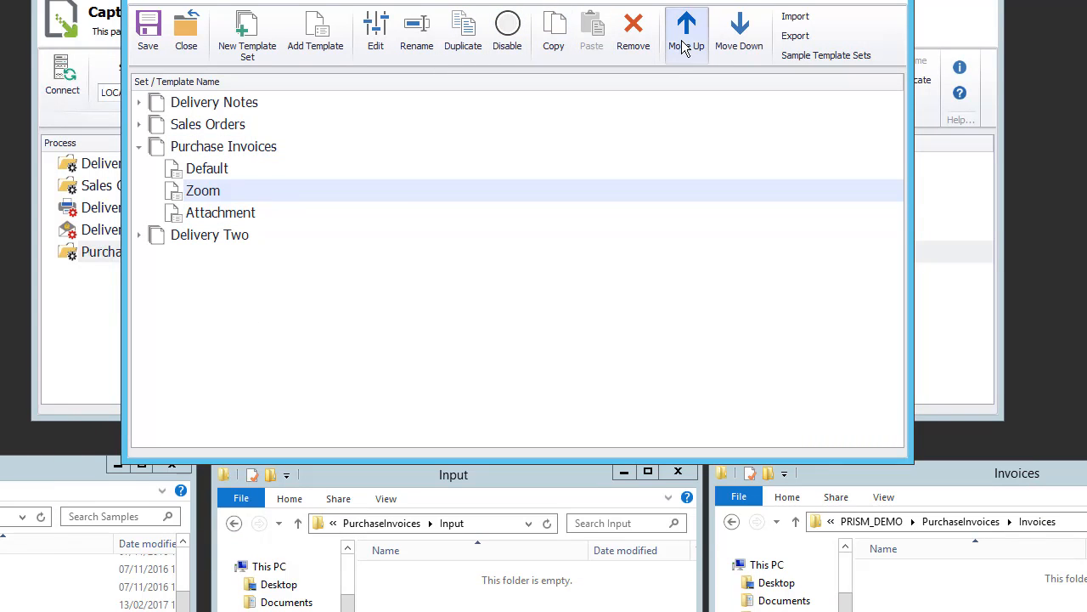
{"action": "left_click", "coordinate": [686, 38]}
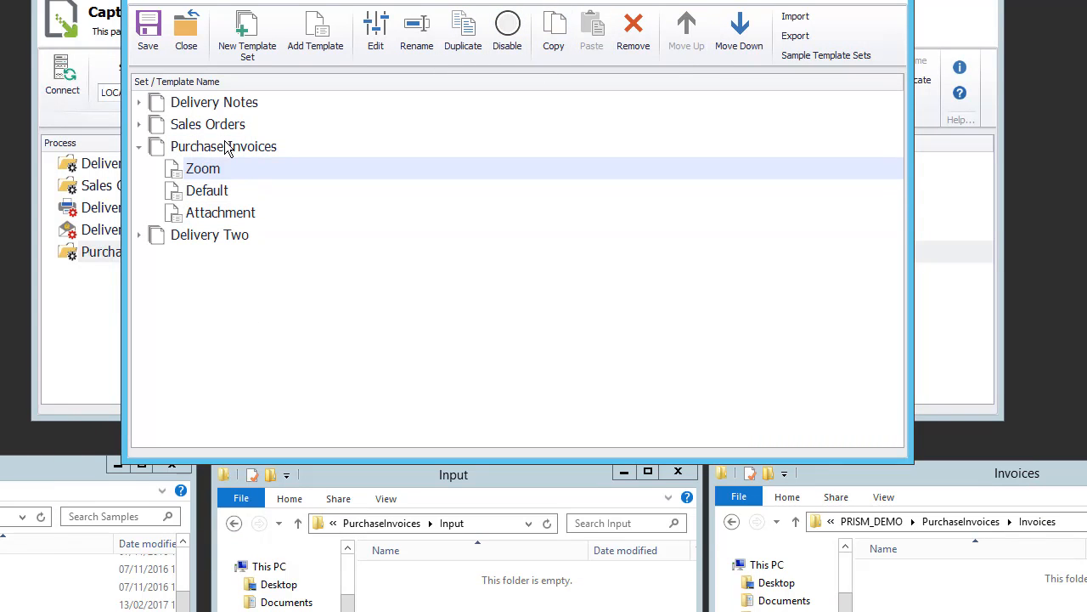
Step: Set the Zoom template's Supplier_Name zone as a template trigger, apply the template and save the template sets
{"action": "left_click", "coordinate": [378, 34]}
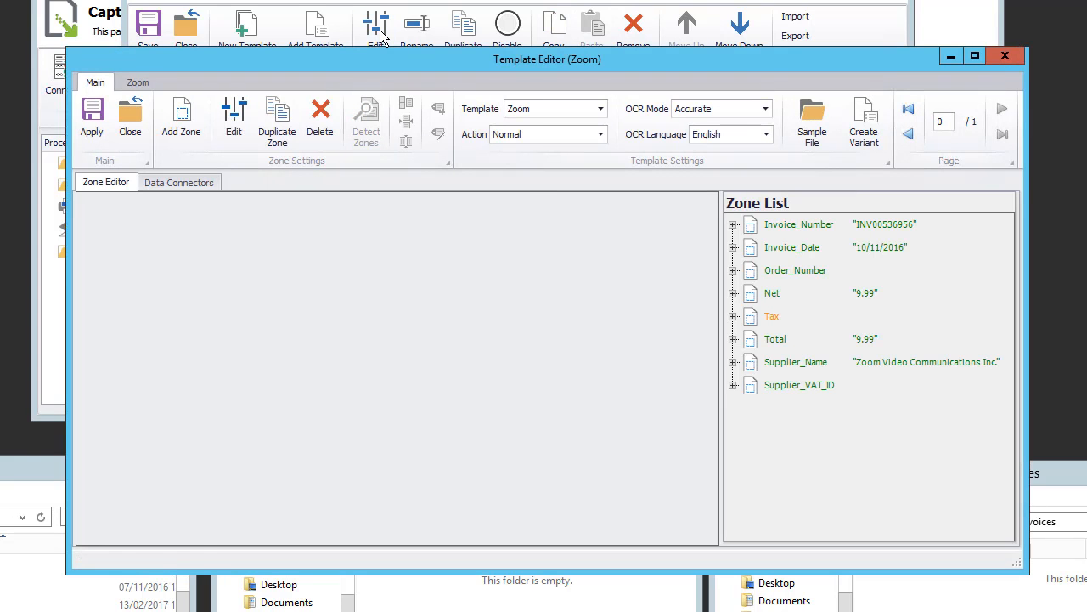
{"action": "double_click", "coordinate": [306, 240]}
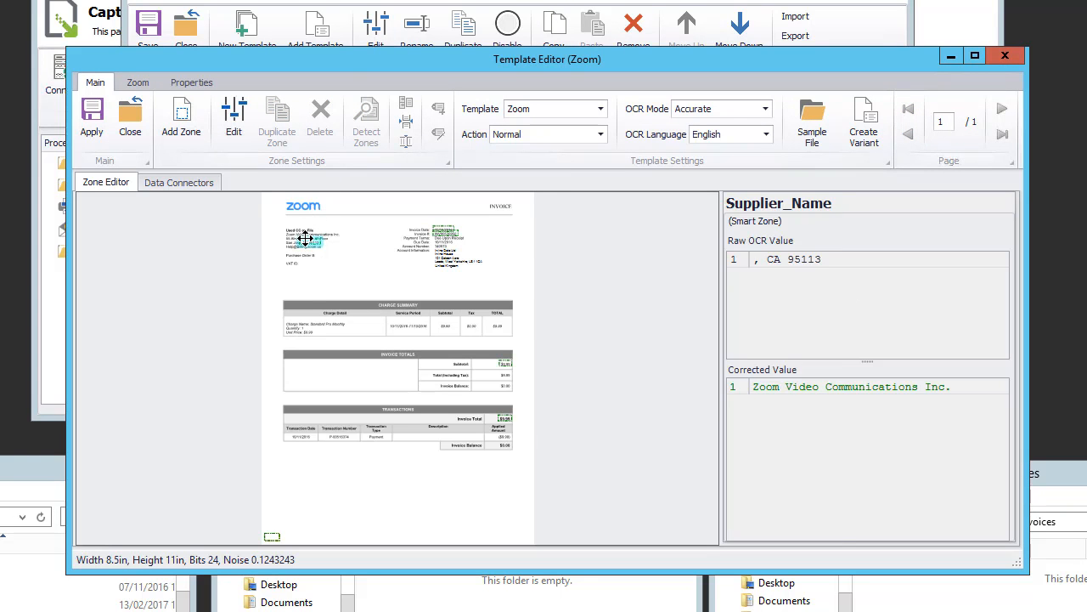
{"action": "left_click", "coordinate": [516, 218]}
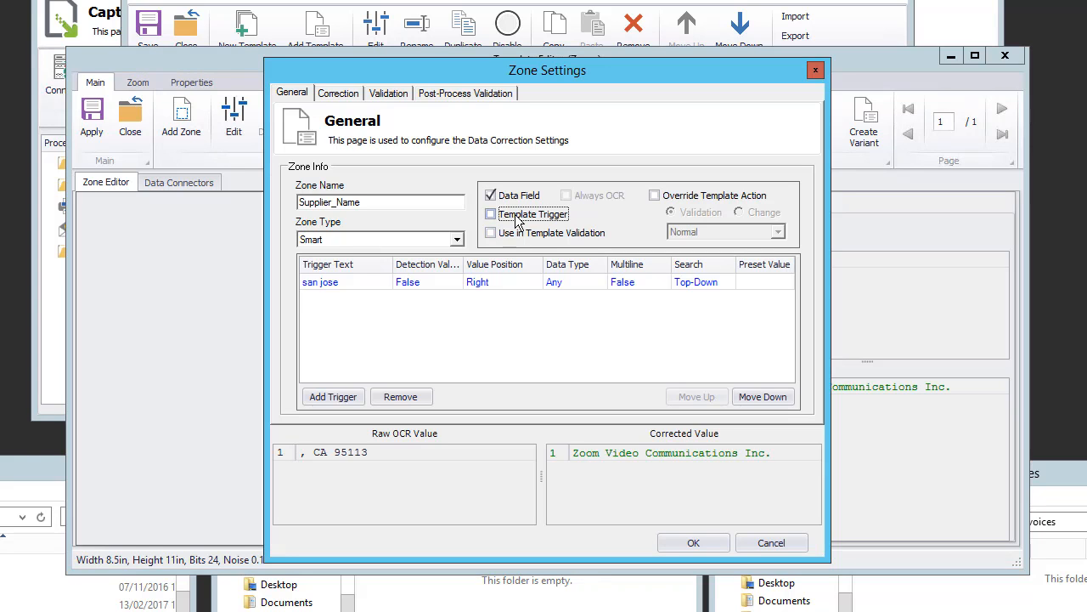
{"action": "left_click", "coordinate": [723, 542]}
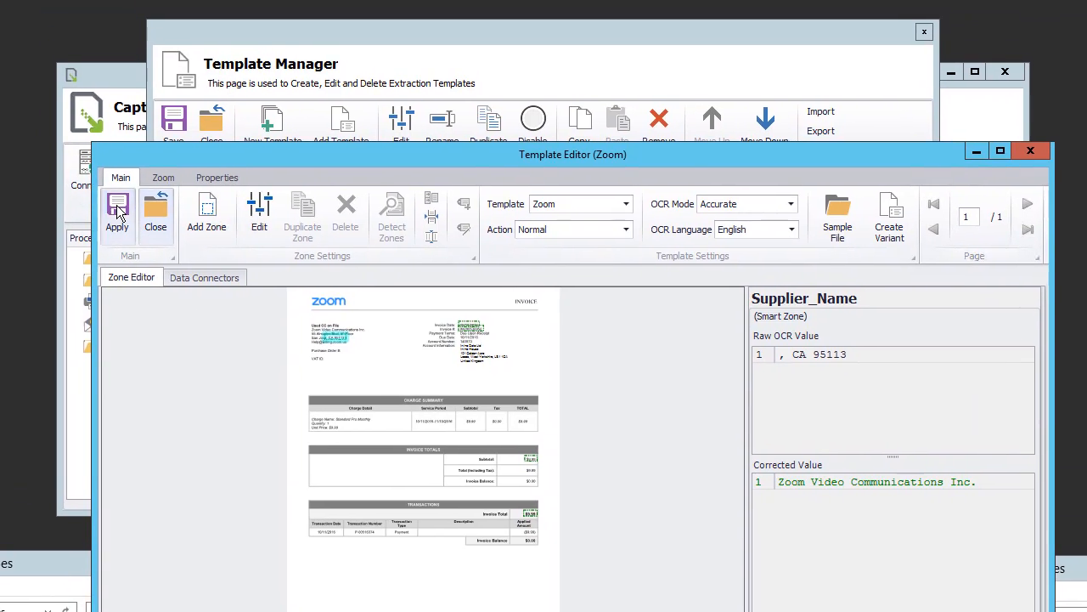
{"action": "left_click", "coordinate": [137, 148]}
{"action": "left_click", "coordinate": [174, 128]}
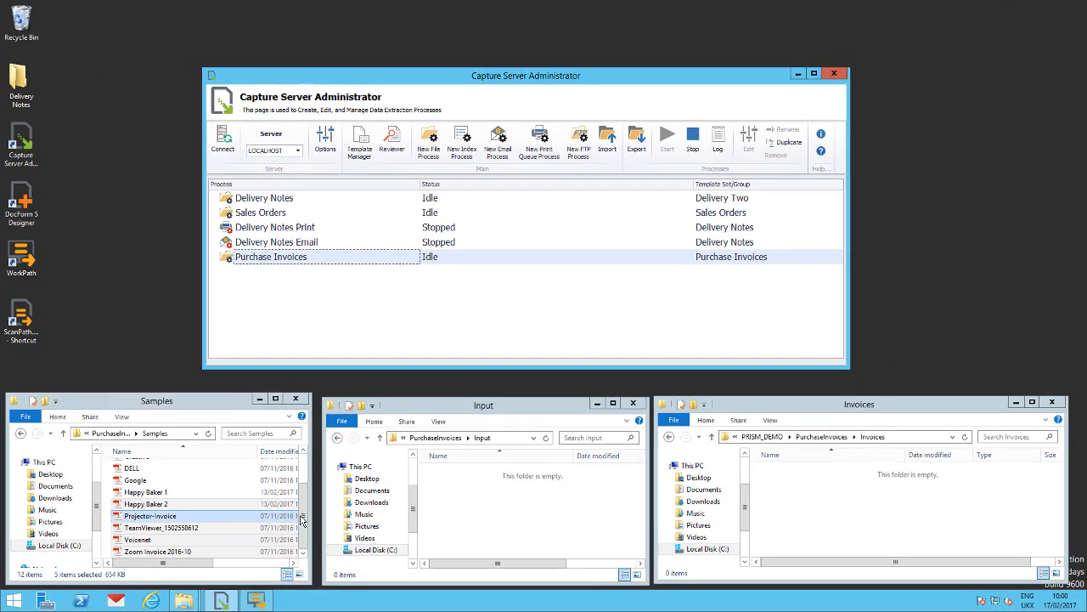
Step: Copy only Zoom Invoice 2016-10 from the Samples folder into the PurchaseInvoices Input folder for processing
{"action": "left_click", "coordinate": [301, 521]}
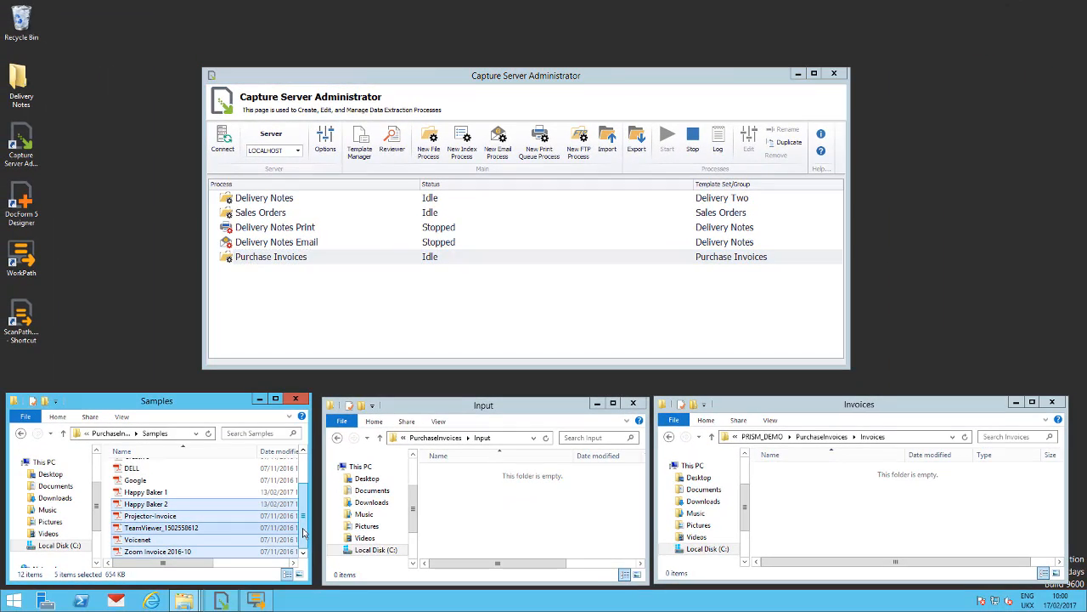
{"action": "left_click", "coordinate": [188, 552]}
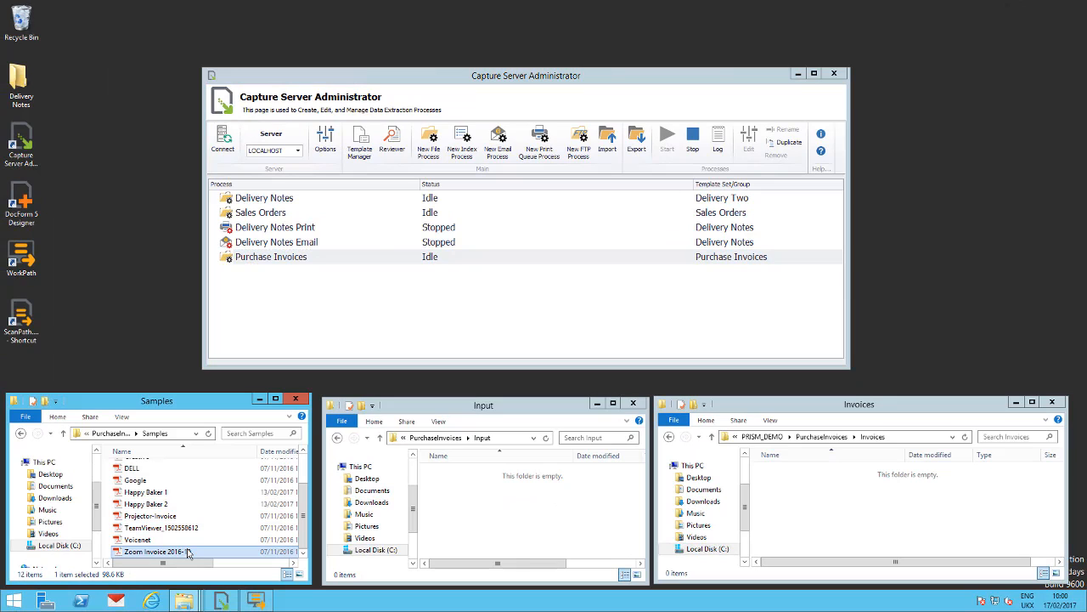
{"action": "left_click_drag", "start_coordinate": [188, 552], "coordinate": [525, 484]}
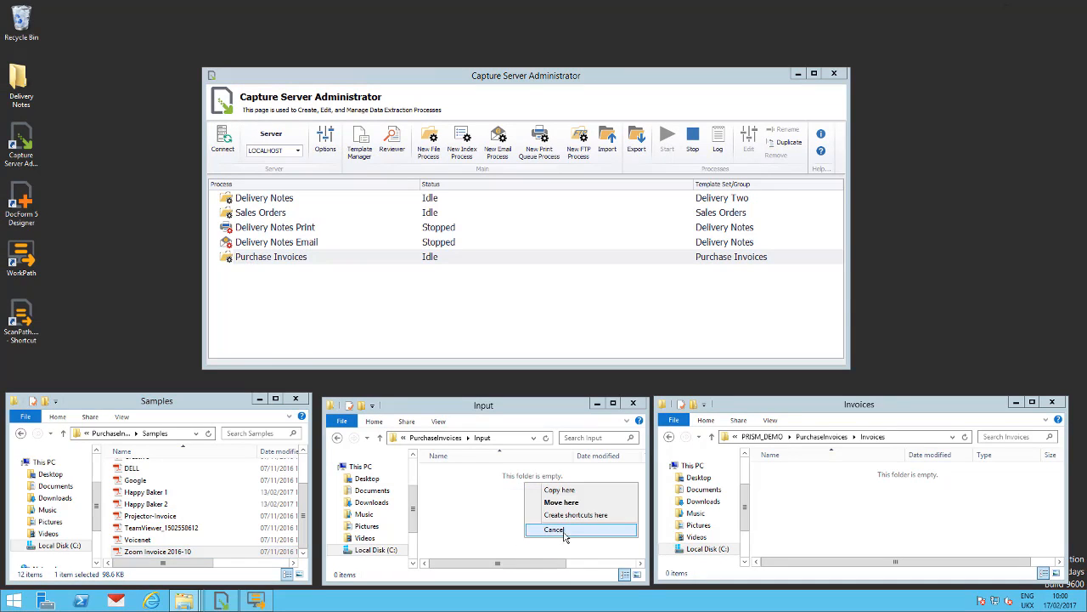
{"action": "left_click", "coordinate": [572, 491]}
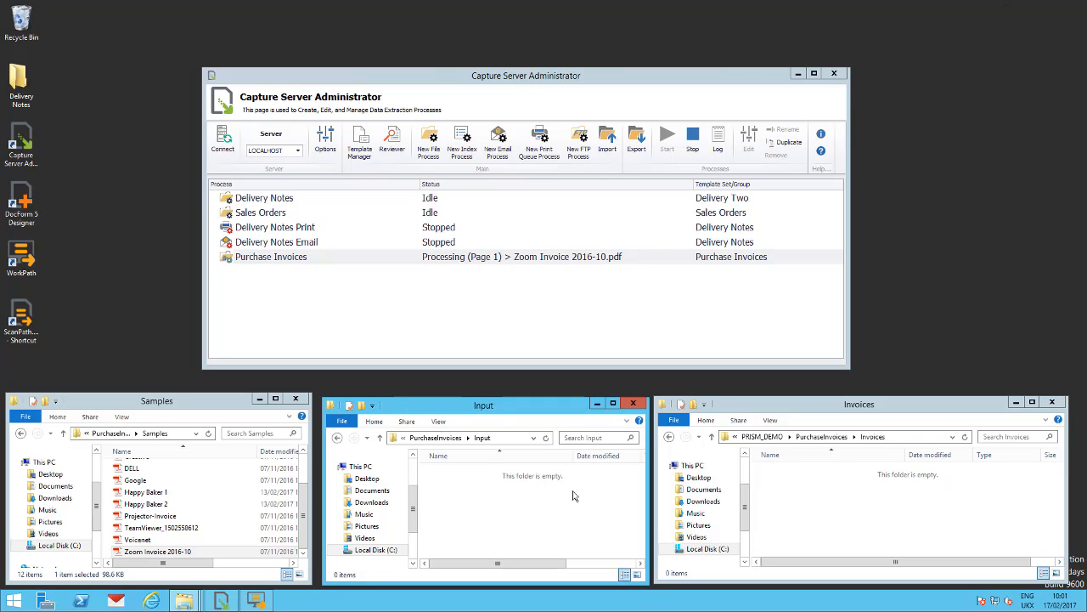
Step: Open the Reviewer and compare the index fields of the two Zoom Invoice 2016-10 entries under Purchase Invoices
{"action": "left_click", "coordinate": [389, 131]}
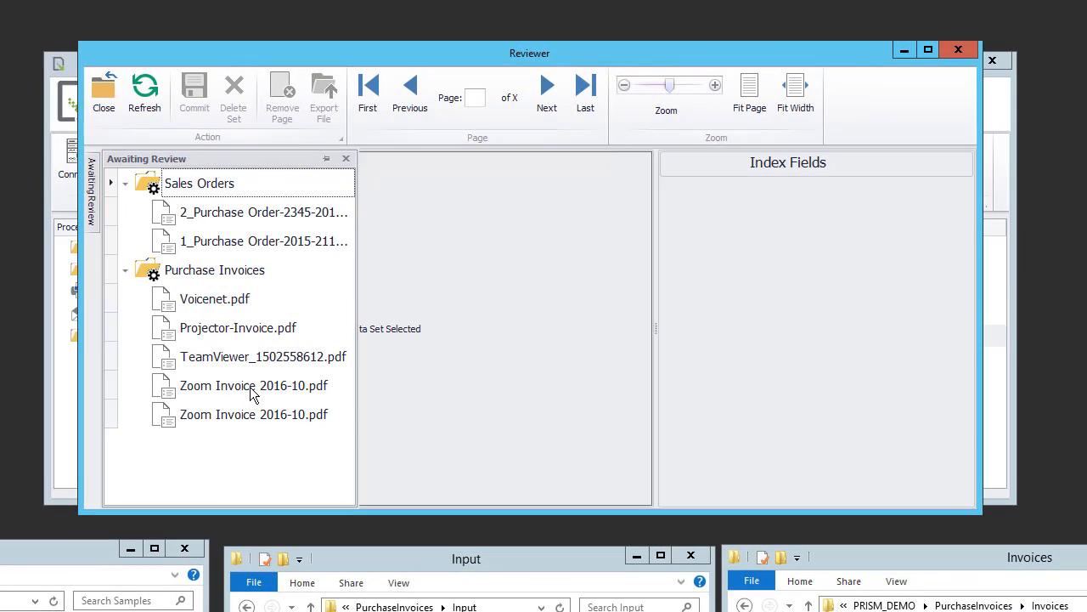
{"action": "left_click", "coordinate": [245, 412]}
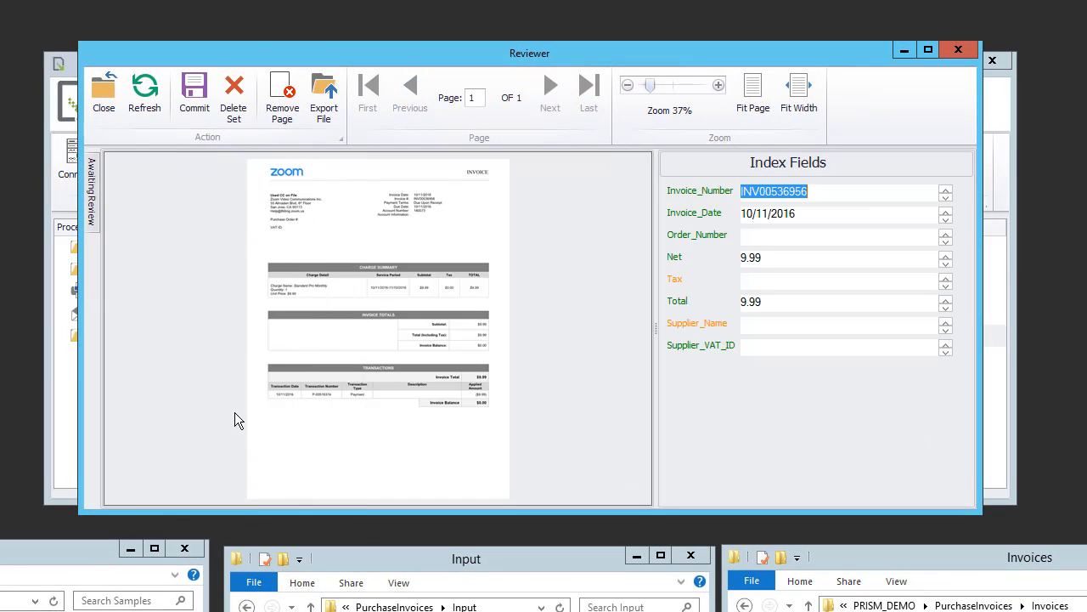
{"action": "left_click", "coordinate": [91, 200]}
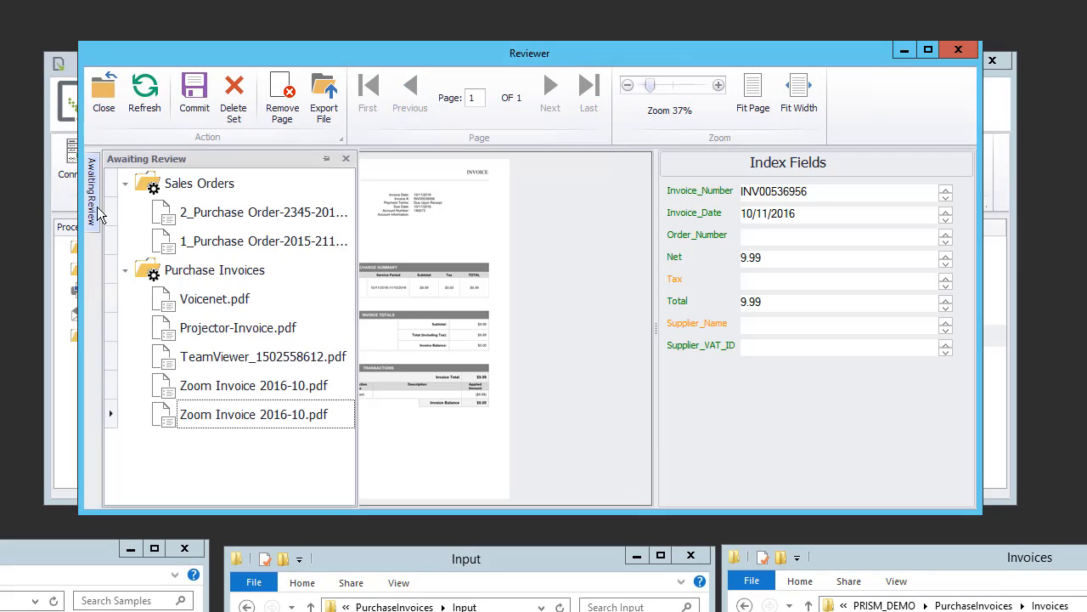
{"action": "left_click", "coordinate": [213, 384]}
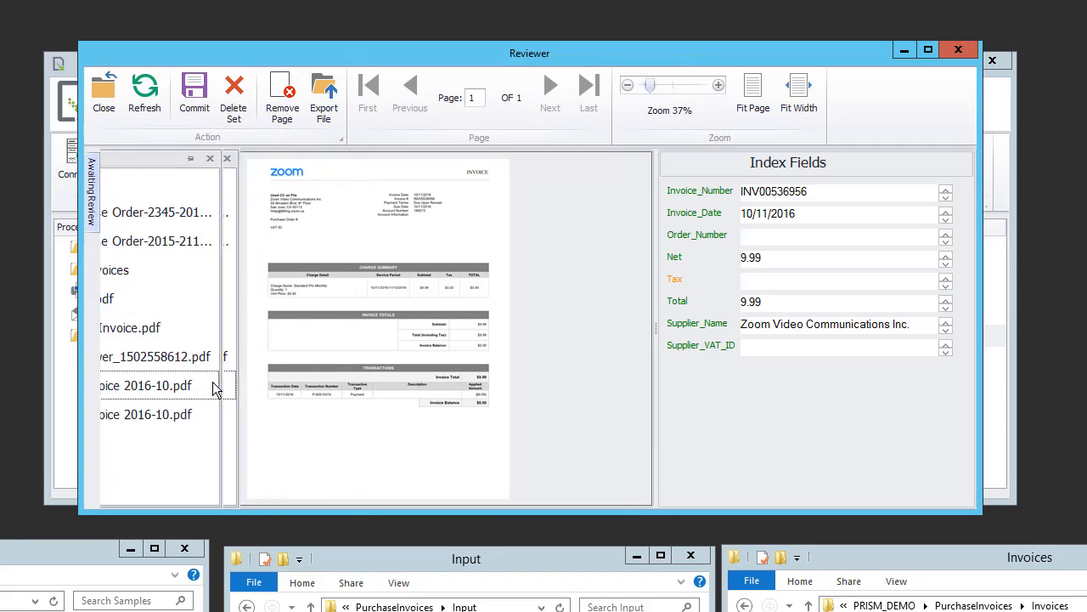